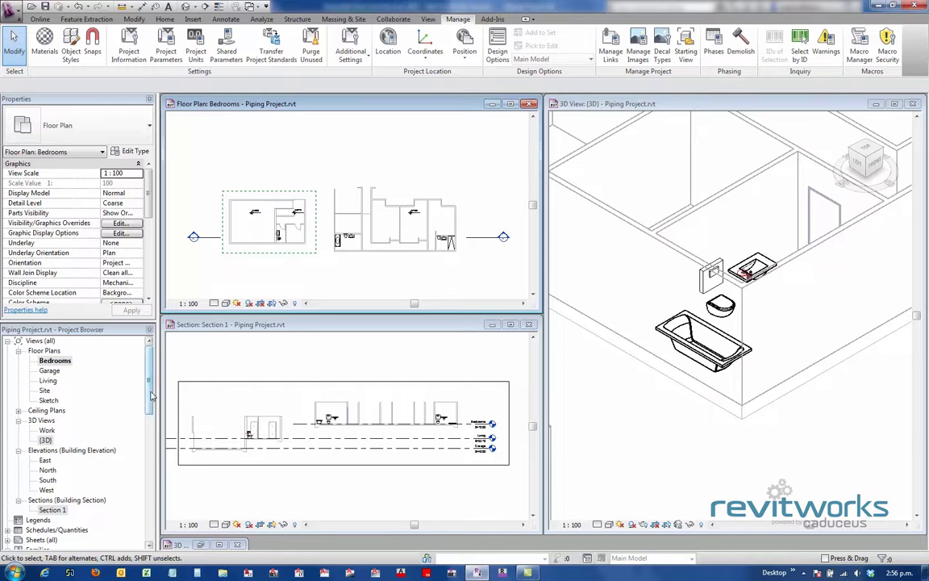
- Find the Sewer type of the Pipe Sewer Lateral plumbing fixture family in the project and review its type properties
left_click_drag(150, 382, 150, 491)
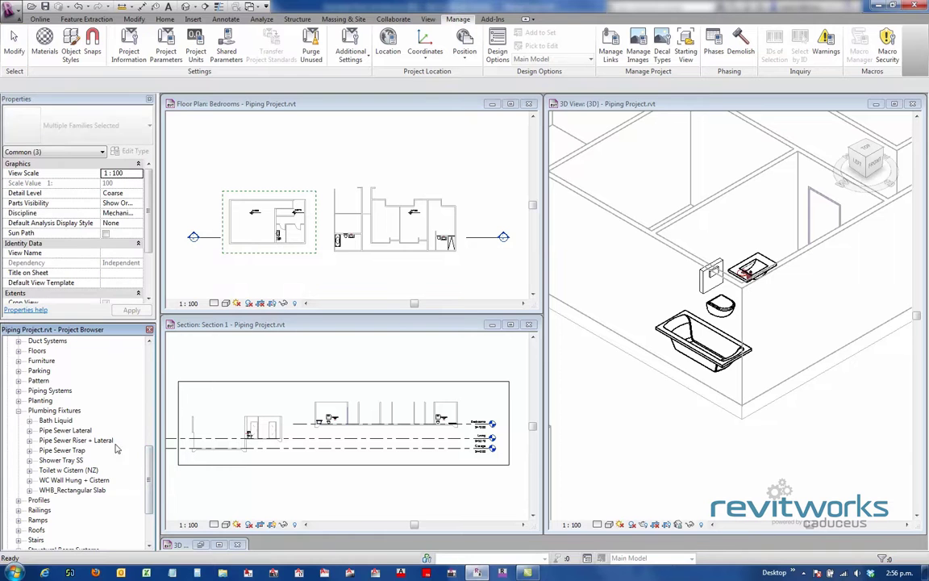
left_click(62, 431)
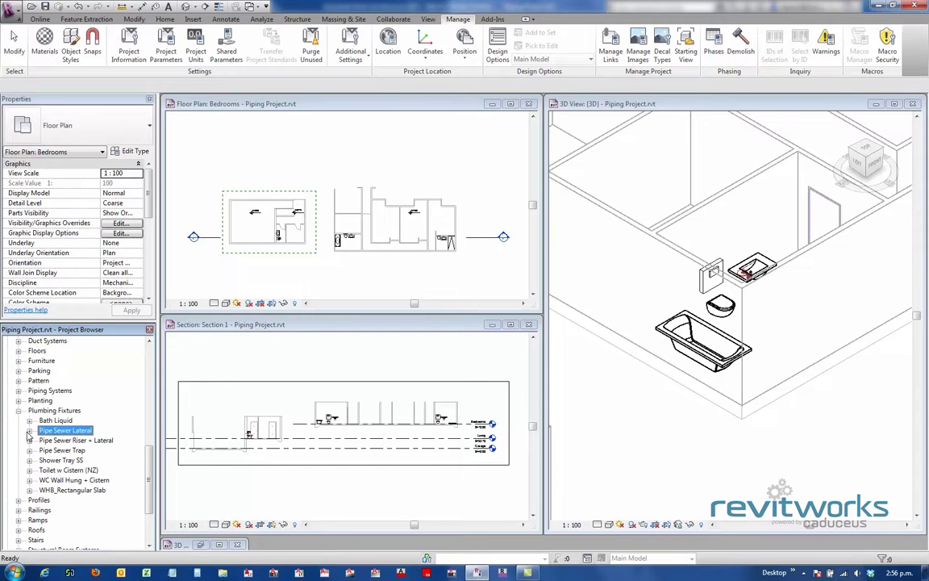
left_click(29, 431)
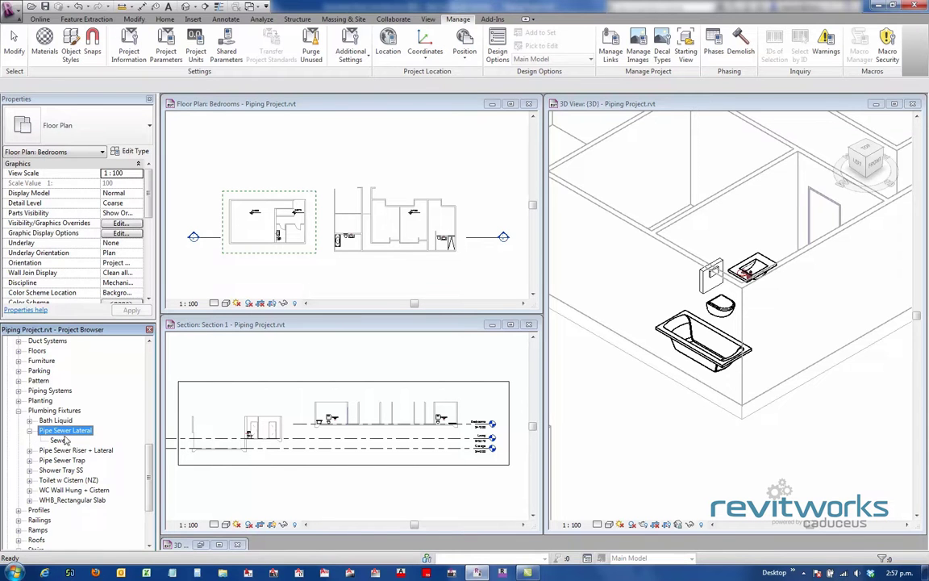
left_click(58, 440)
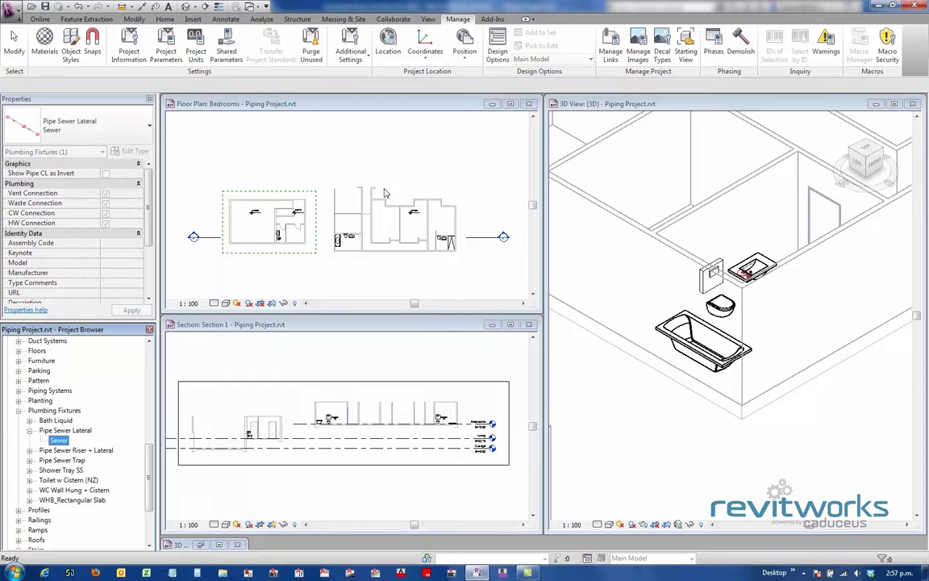
scroll(134, 209, "down", 3)
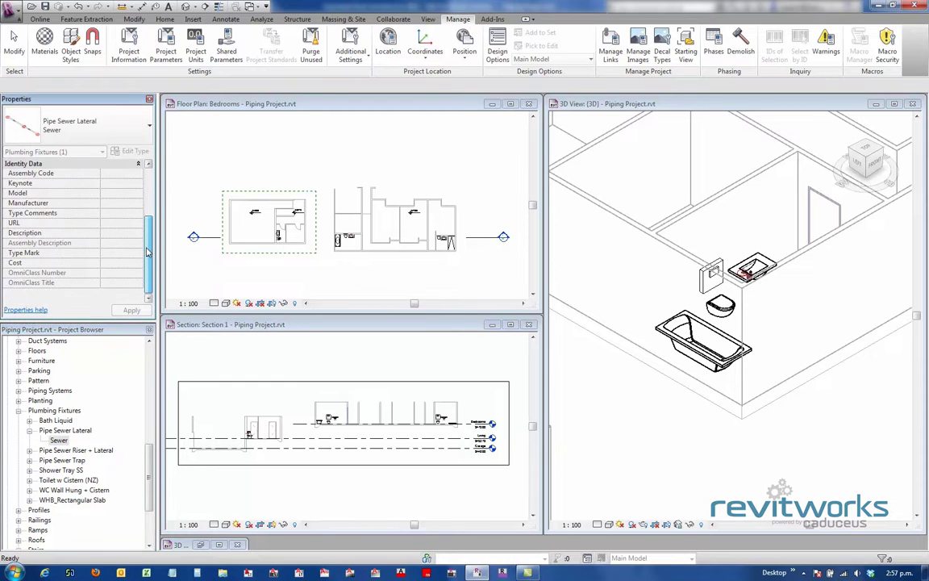
left_click_drag(150, 222, 158, 187)
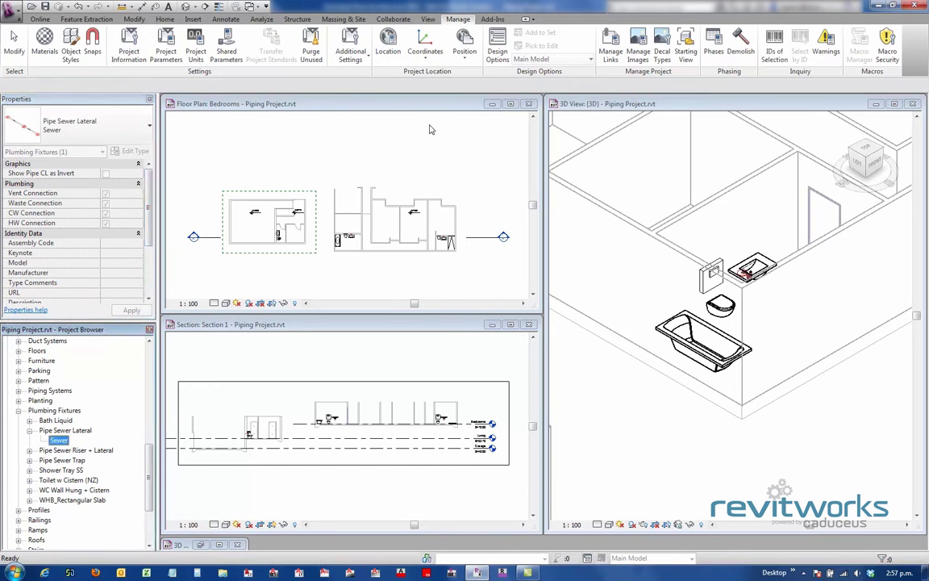
left_click(393, 129)
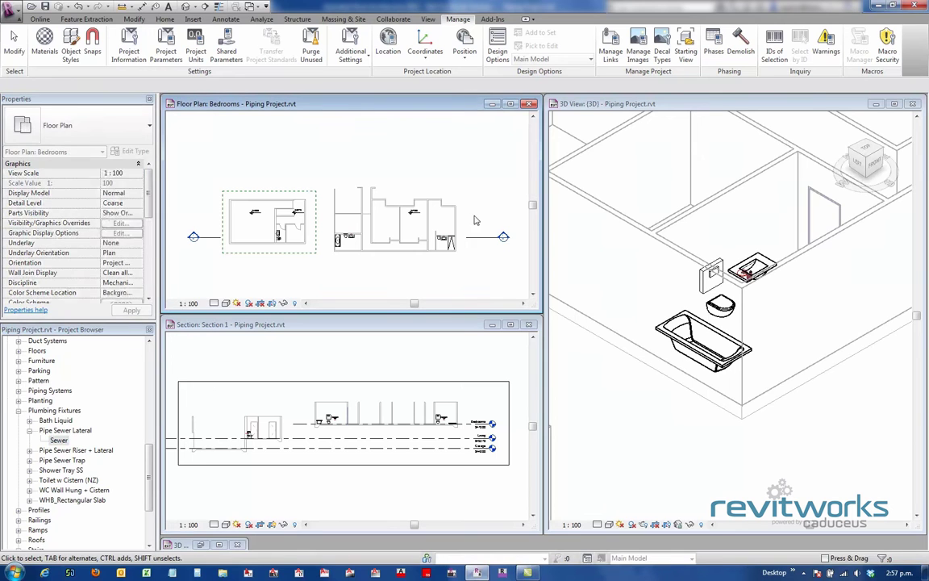
- Place a Sewer-type Pipe Sewer Lateral on the Bedrooms level work plane, about 20400 mm long, running horizontally across the bedroom wing in plan
left_click_drag(63, 440, 228, 259)
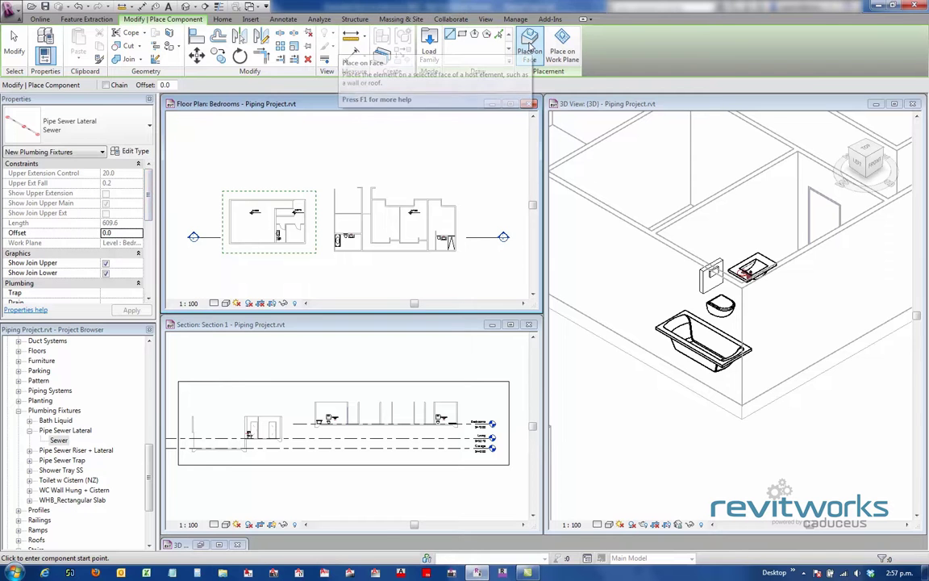
left_click(563, 42)
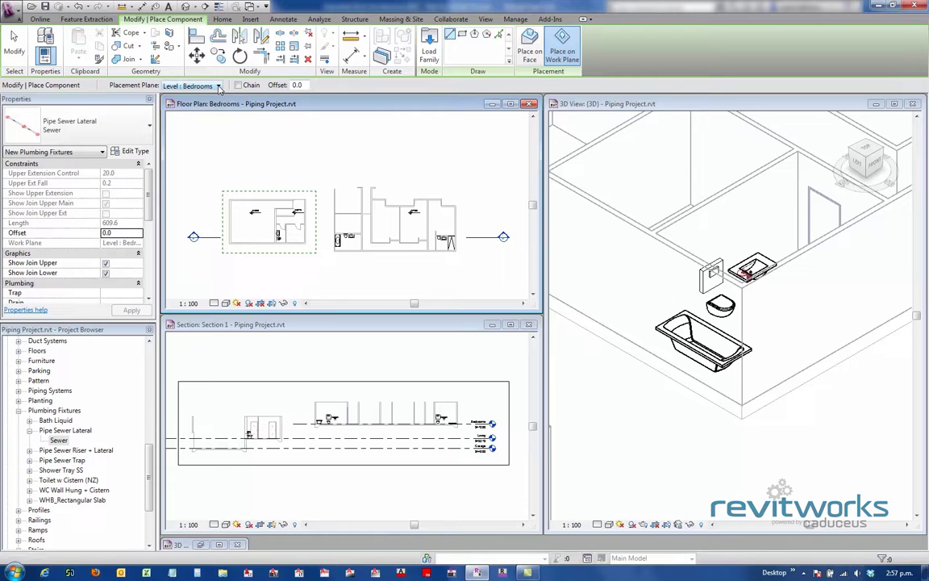
left_click_drag(149, 202, 154, 265)
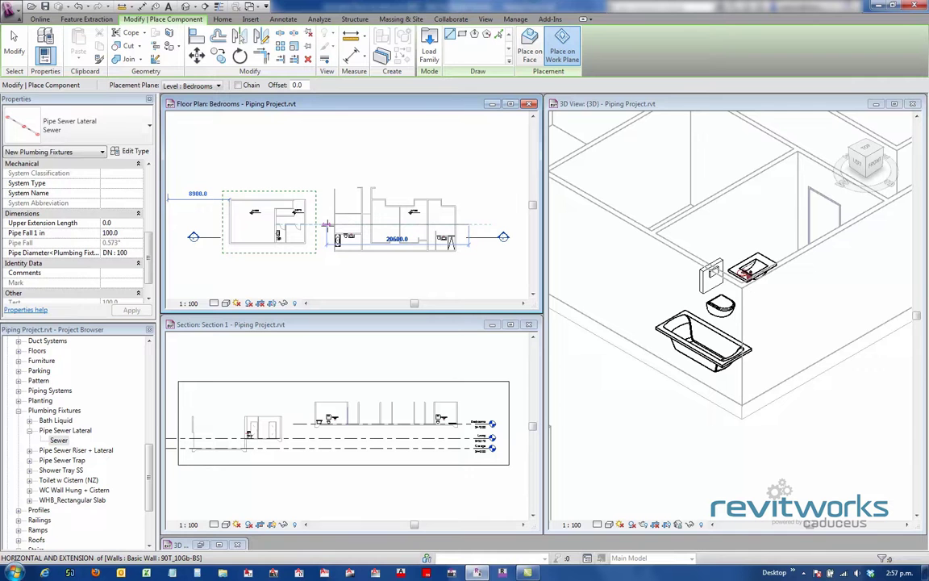
left_click(371, 250)
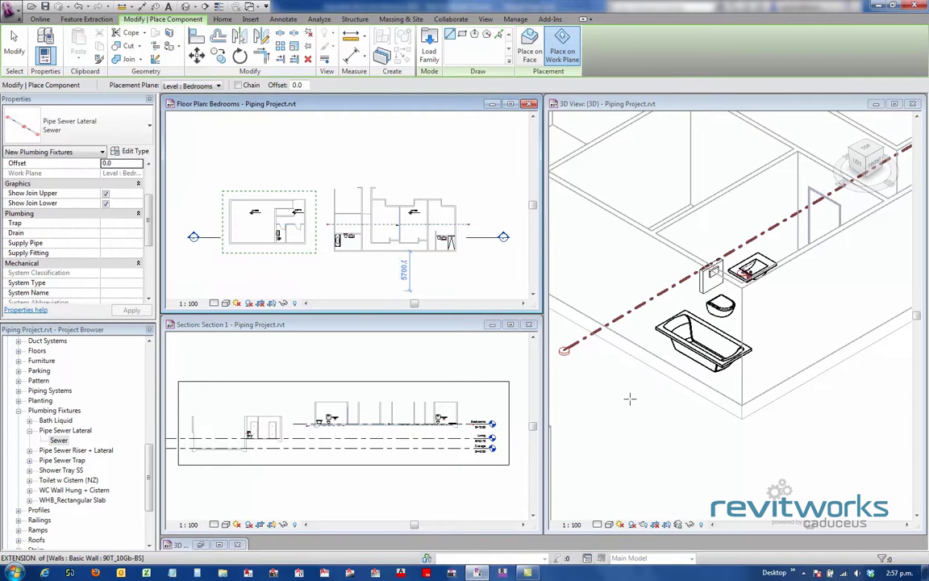
key("Escape")
scroll(629, 401, "down", 3)
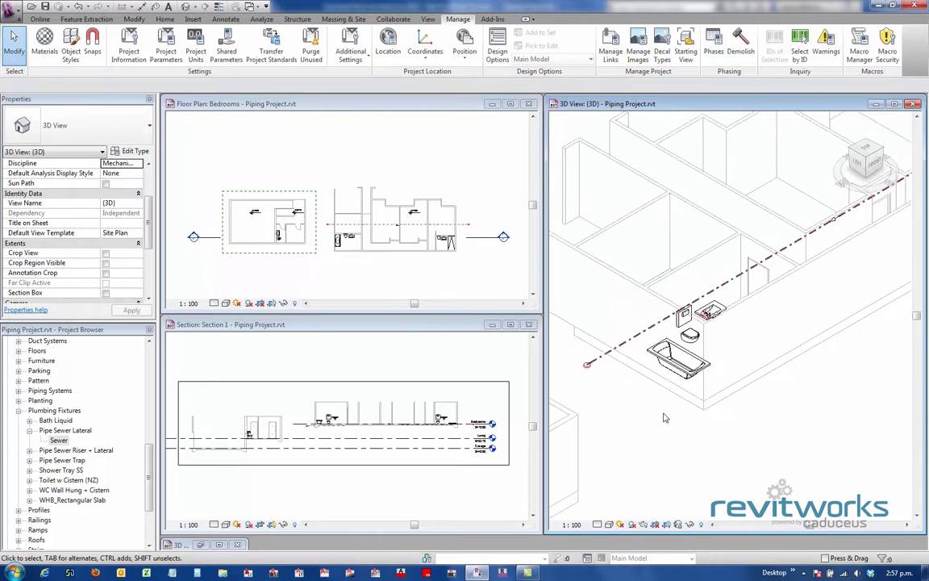
- In Section 1, lower the sewer lateral below the Bedrooms floor to an offset of about -485 mm
left_click(401, 482)
scroll(303, 430, "up", 5)
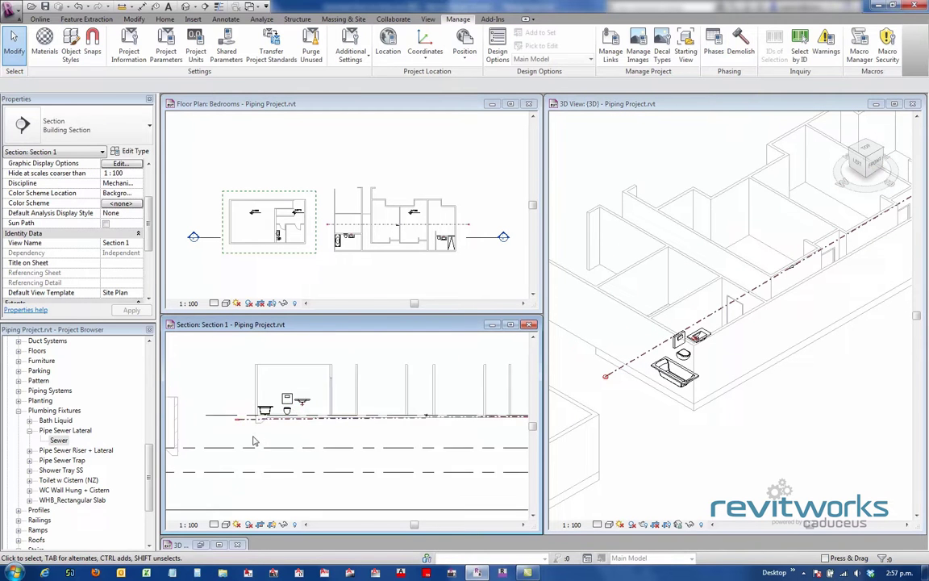
left_click(372, 410)
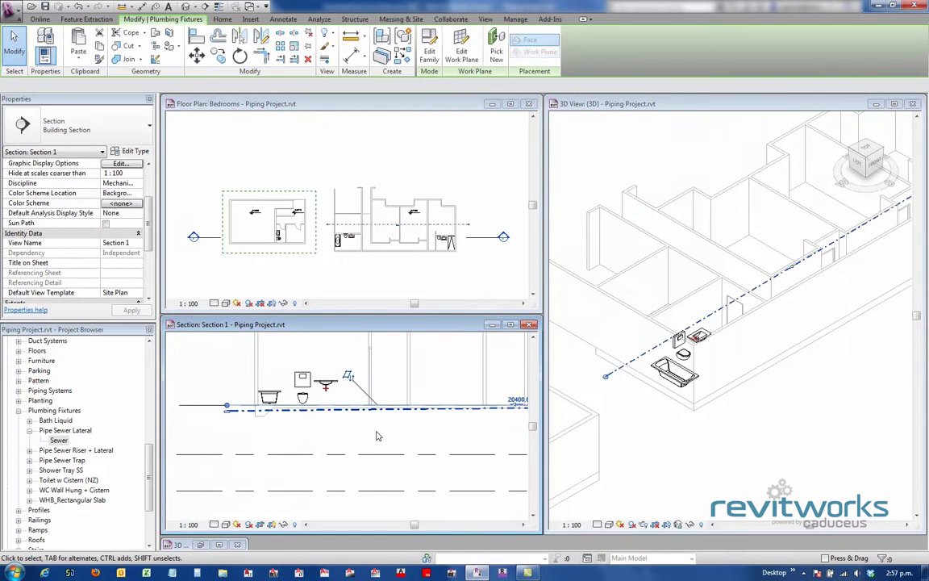
middle_click_drag(408, 433, 373, 437)
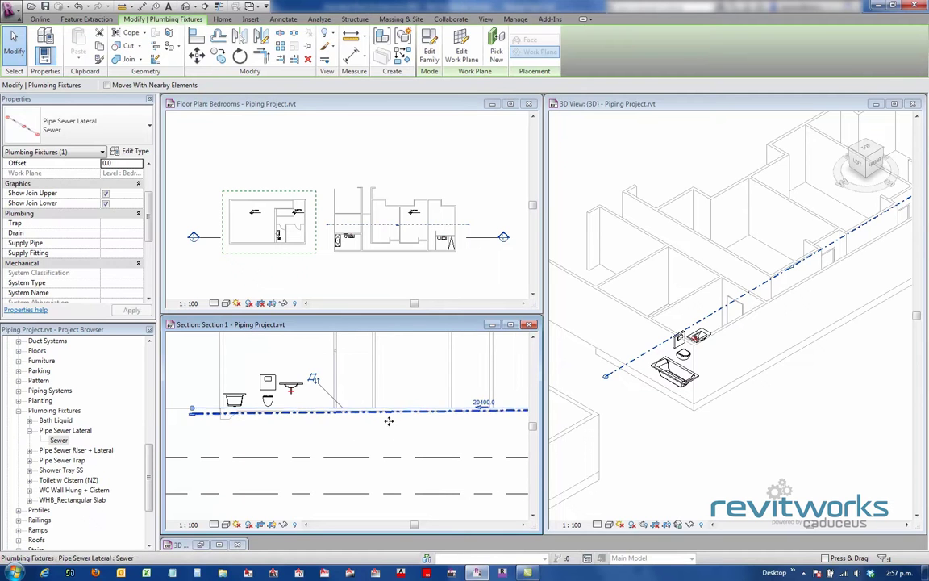
left_click_drag(388, 420, 377, 435)
scroll(403, 428, "up", 5)
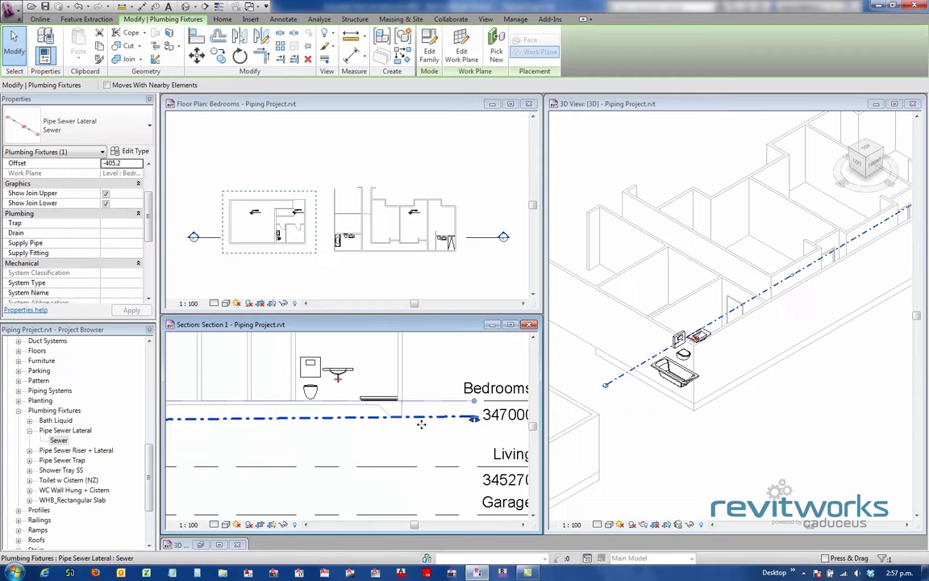
key("Down")
key("Down")
key("Down")
key("Down")
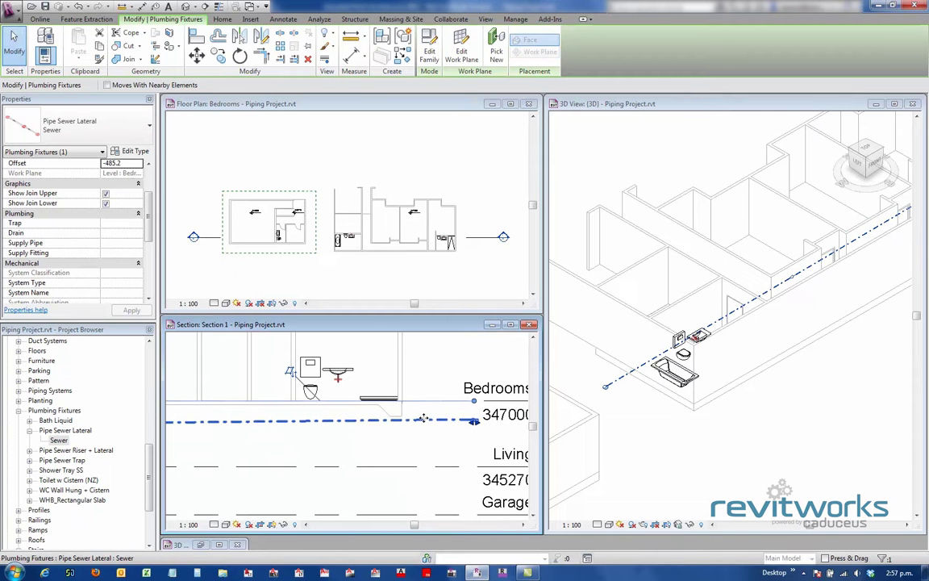
key("Escape")
- Set the Bedrooms floor plan's view range bottom and view depth level to Unlimited
left_click(353, 265)
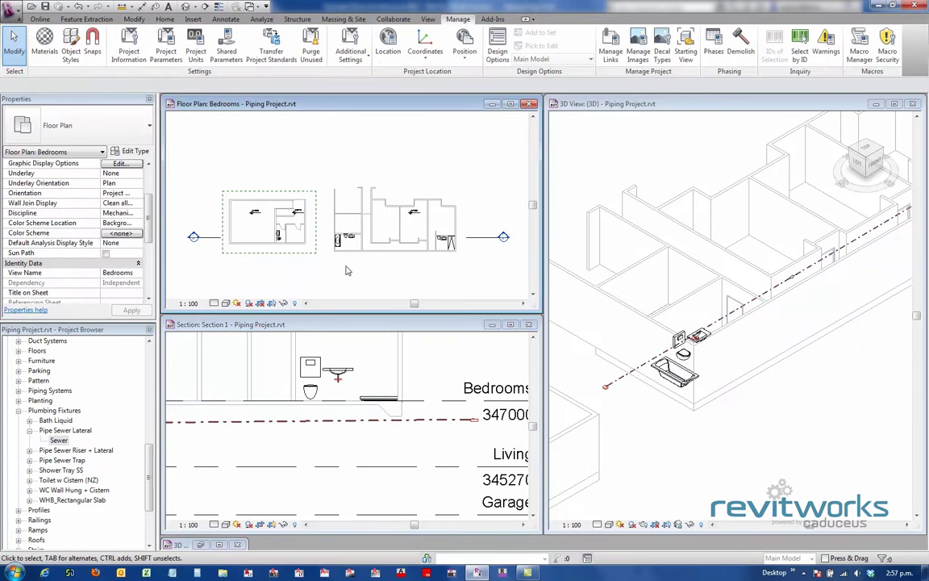
scroll(353, 265, "down", 2)
scroll(353, 266, "down", 1)
middle_click_drag(353, 267, 355, 242)
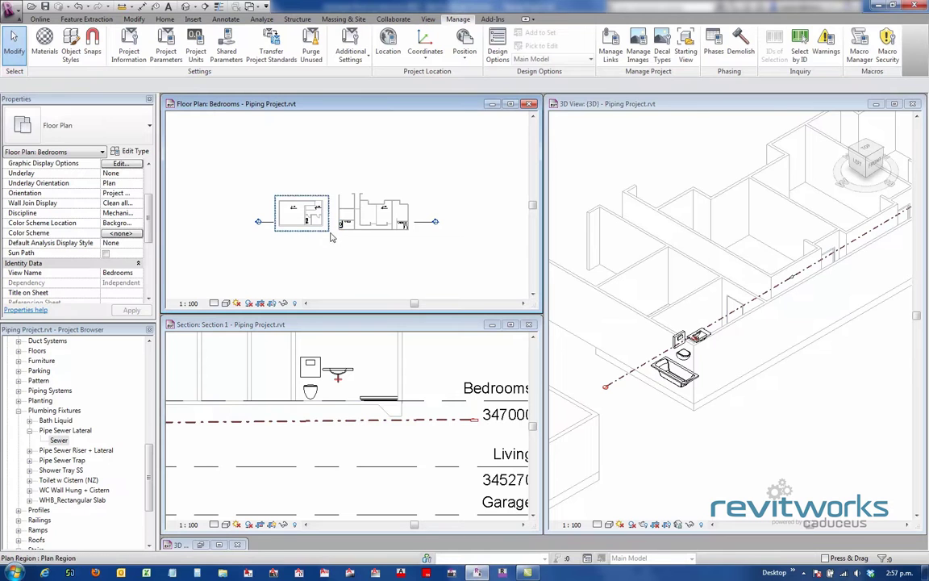
left_click_drag(149, 228, 157, 278)
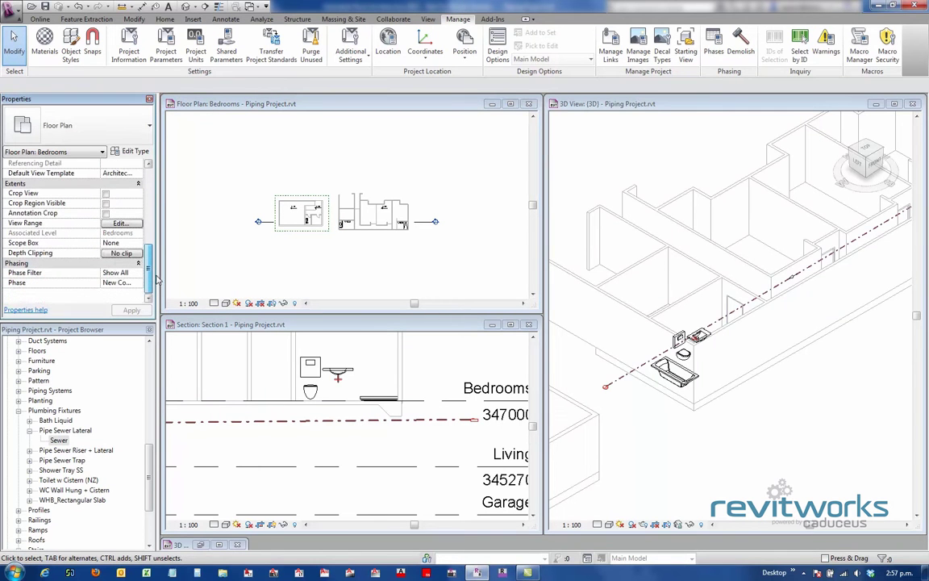
left_click(125, 224)
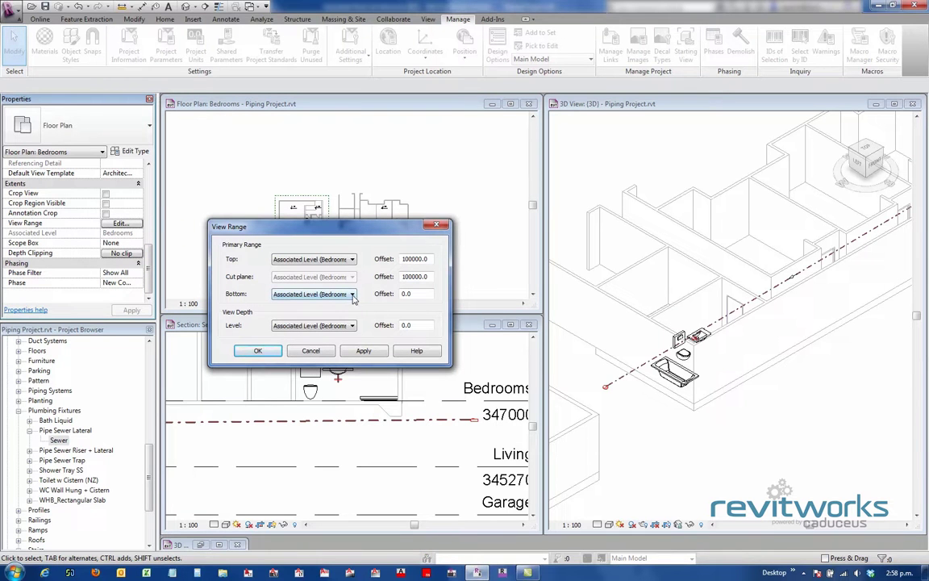
left_click(353, 294)
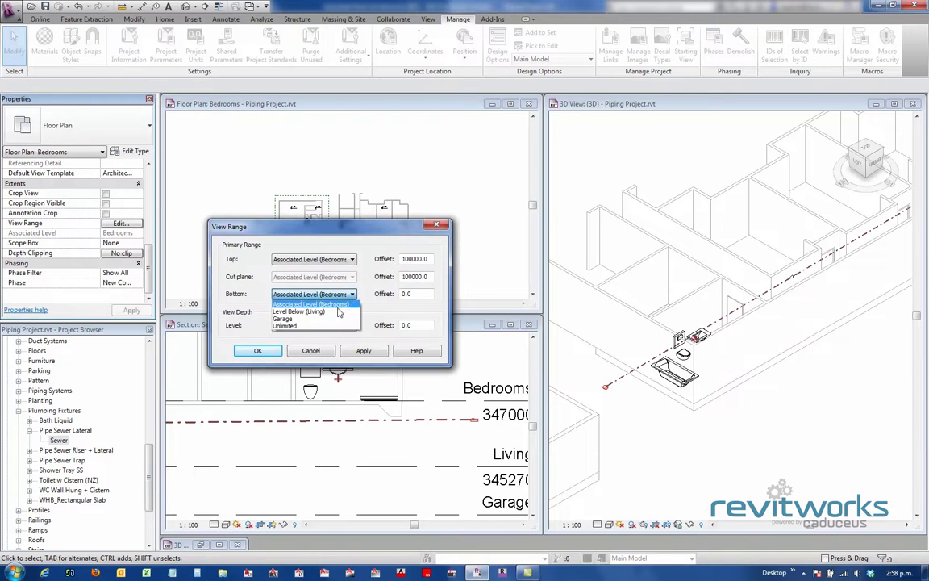
left_click(285, 326)
left_click(299, 325)
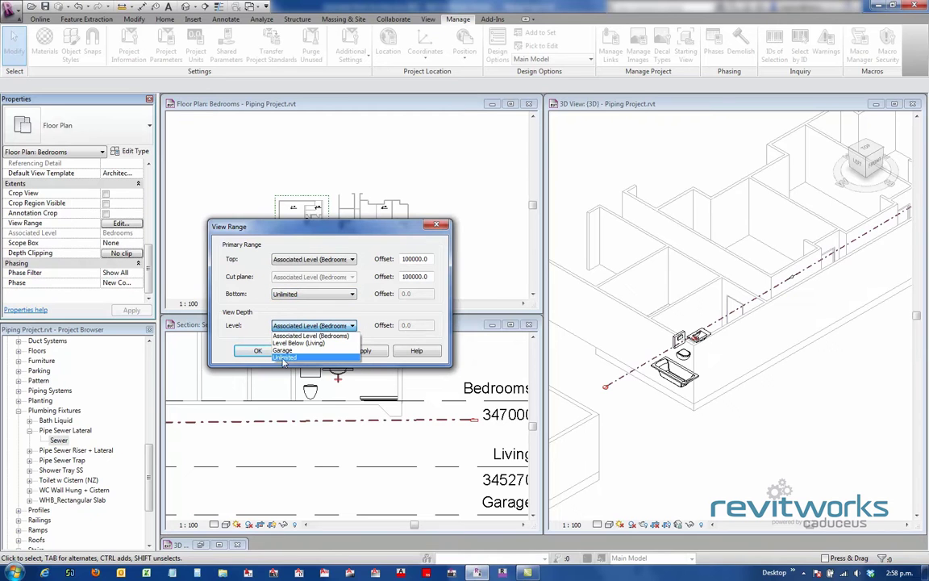
left_click(284, 355)
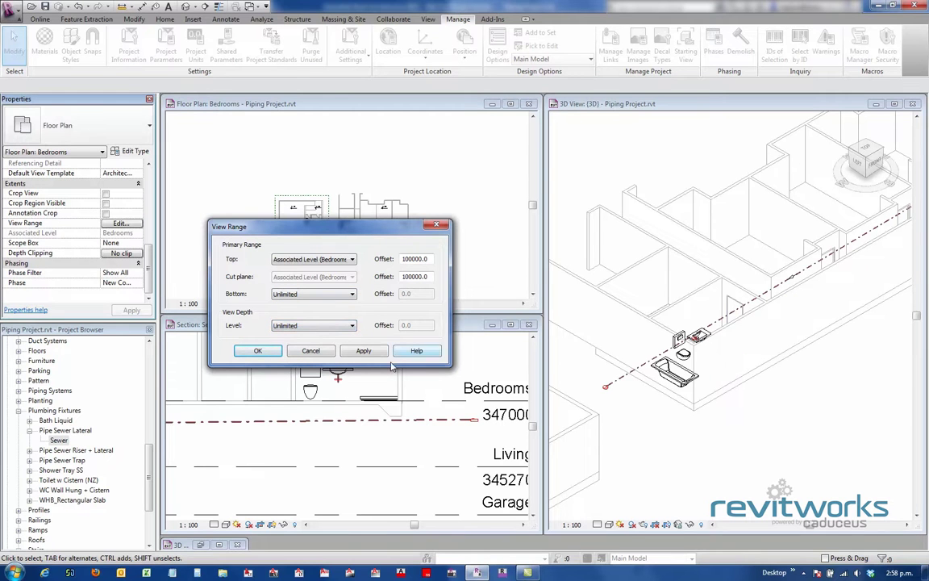
left_click(260, 352)
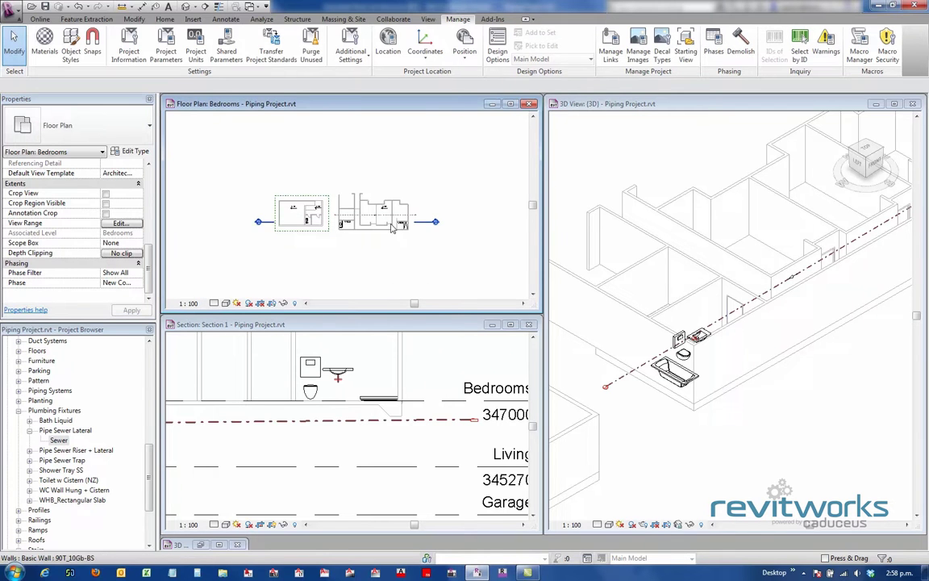
scroll(367, 214, "up", 3)
scroll(380, 213, "up", 3)
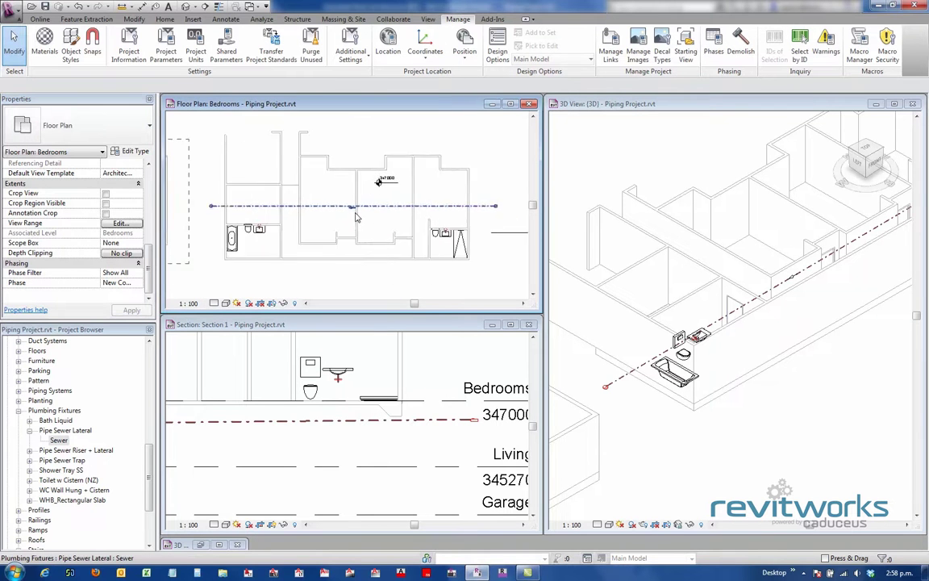
- Start placing the Sewer type of the Pipe Sewer Riser + Lateral family on the Bedrooms level work plane in the floor plan
scroll(349, 220, "down", 3)
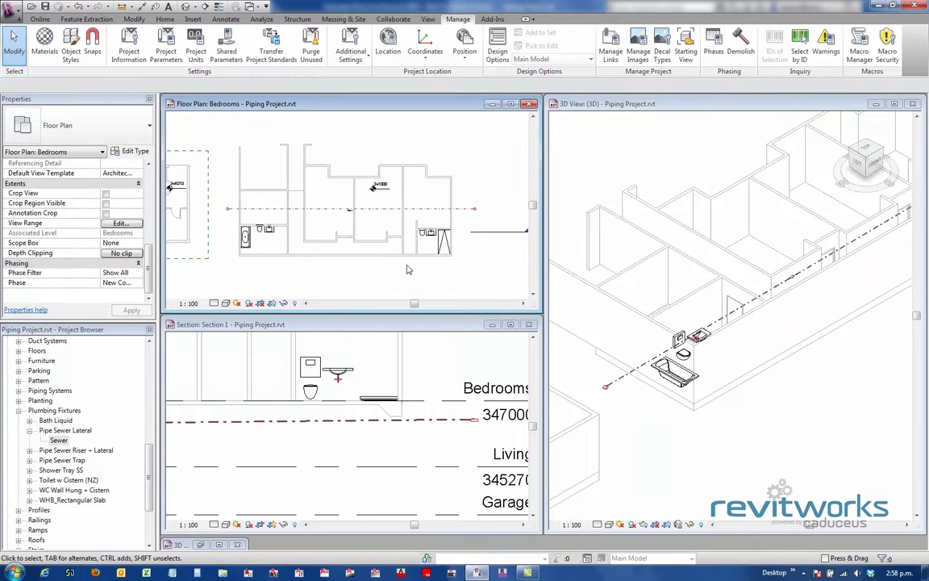
scroll(394, 181, "down", 2)
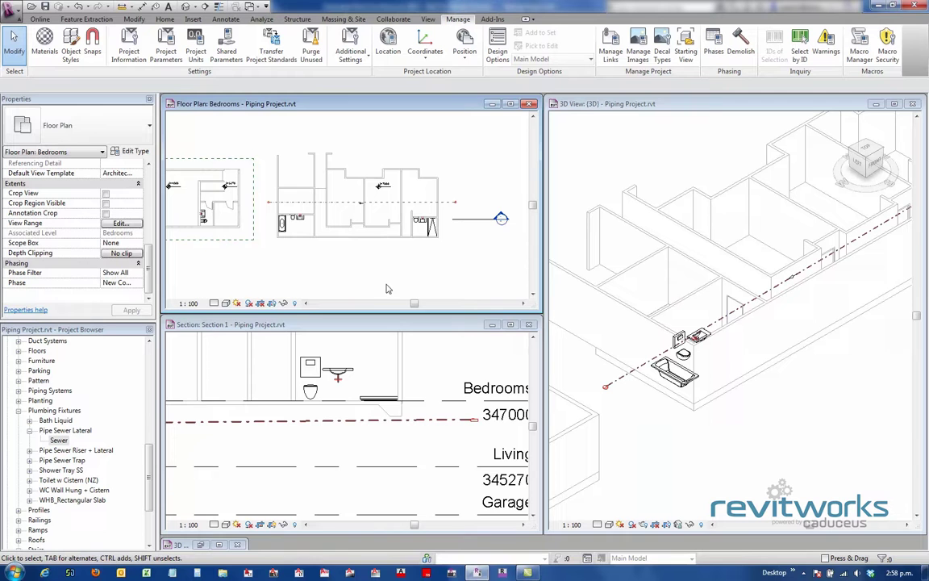
left_click(407, 437)
scroll(435, 425, "down", 4)
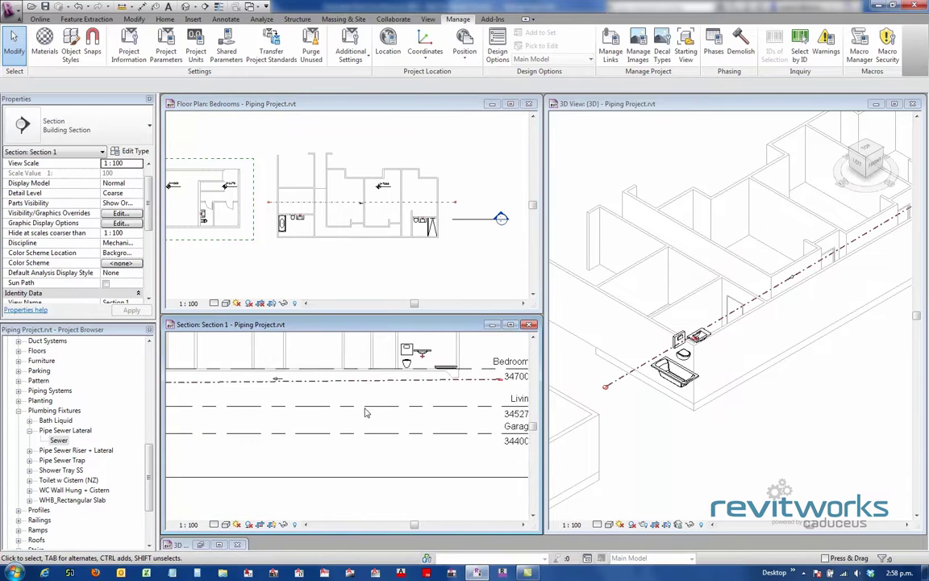
middle_click_drag(435, 425, 450, 417)
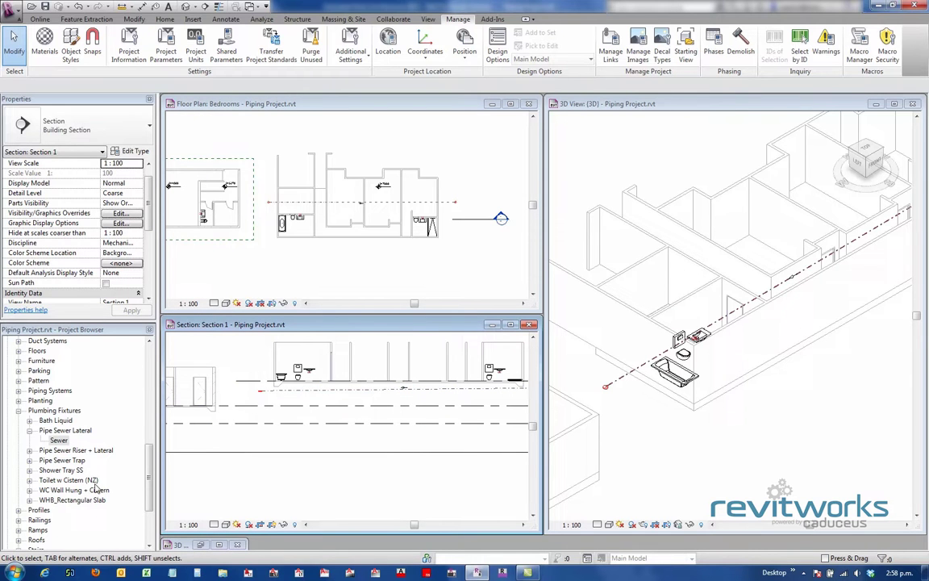
left_click(29, 450)
left_click(58, 459)
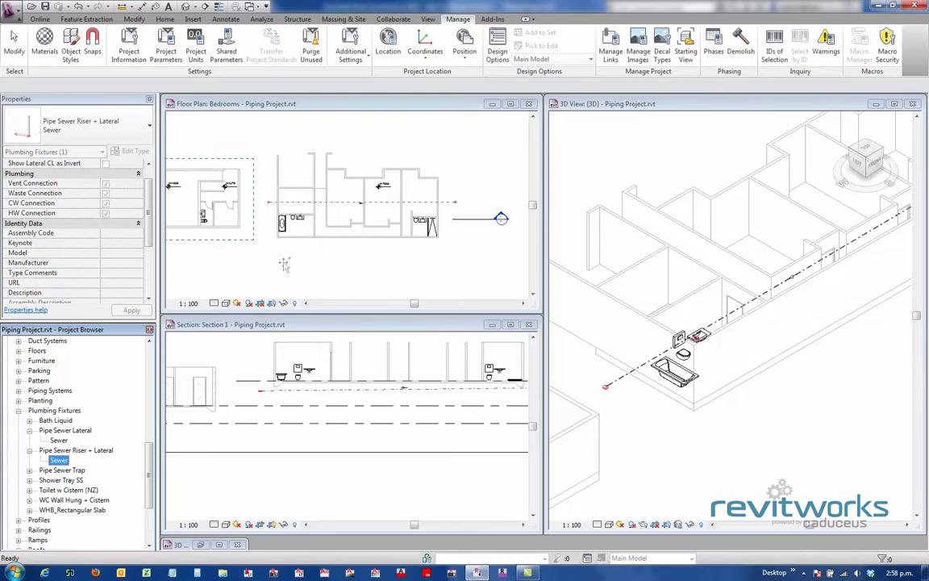
left_click_drag(284, 263, 351, 209)
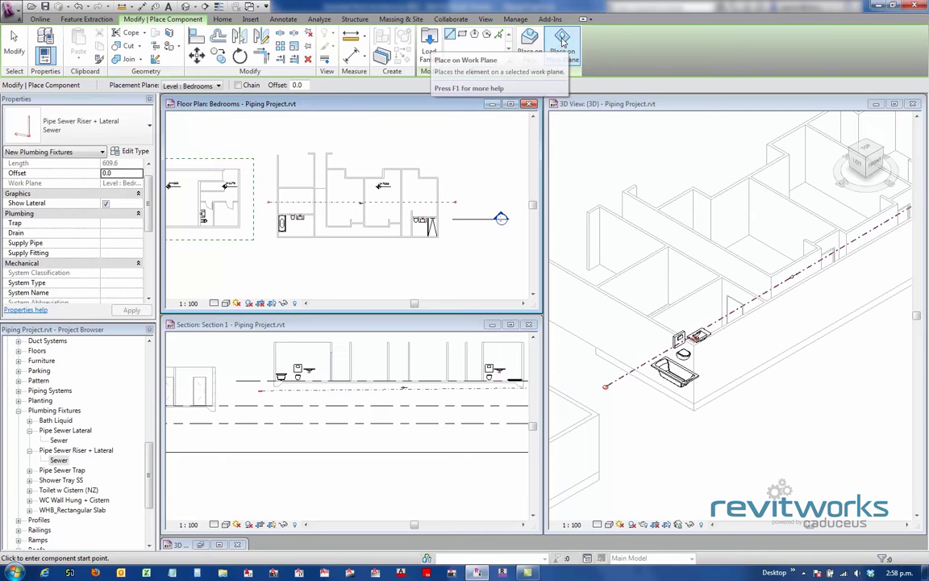
left_click(219, 85)
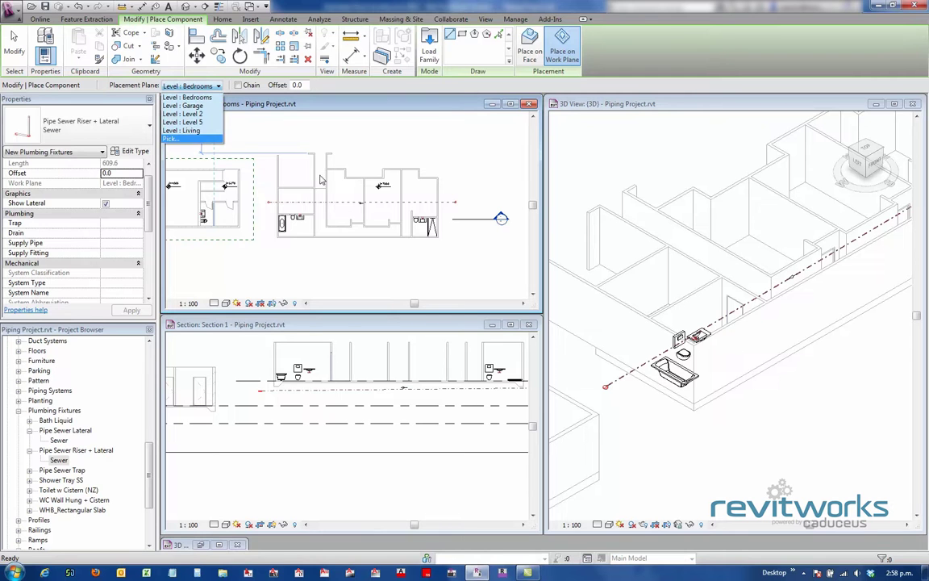
left_click(187, 97)
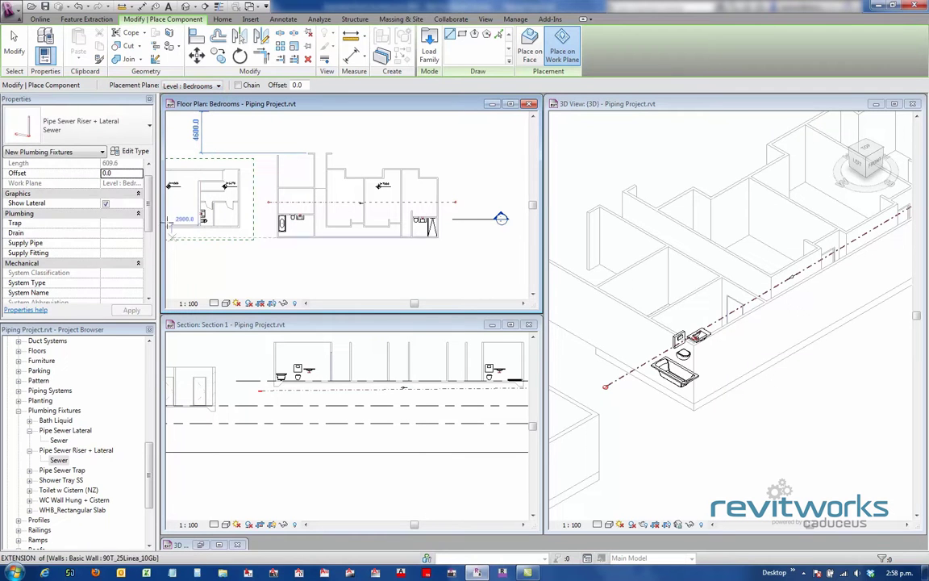
left_click_drag(150, 213, 150, 252)
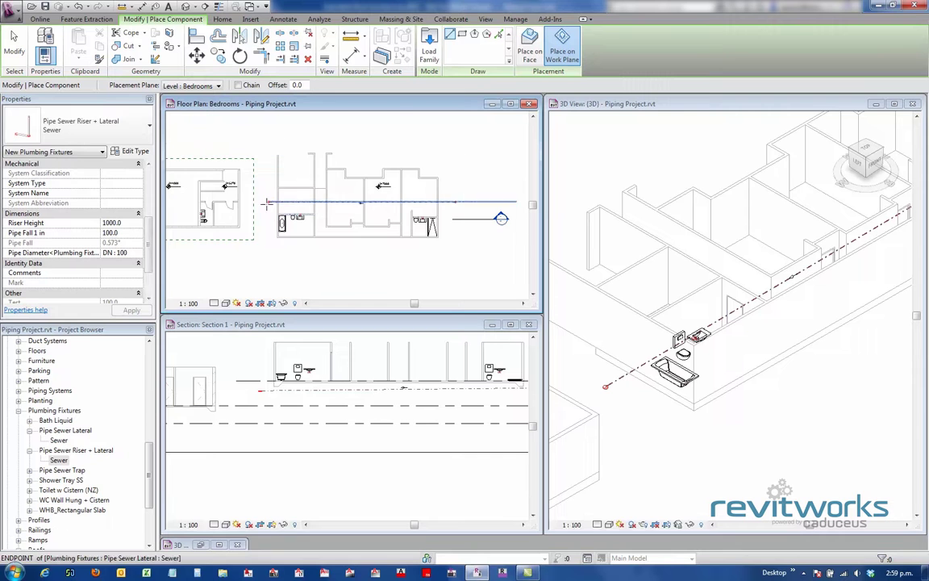
scroll(267, 203, "up", 2)
middle_click_drag(266, 203, 406, 210)
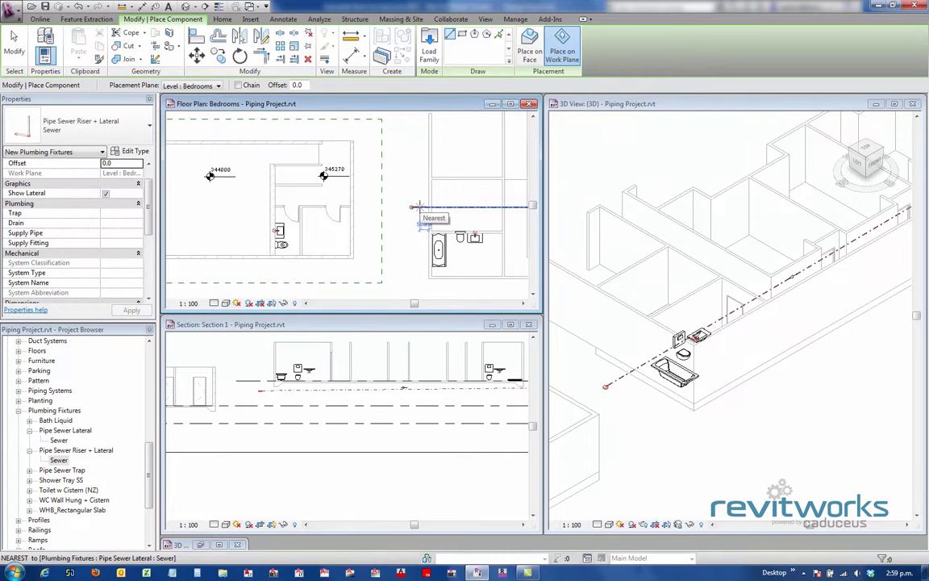
left_click(419, 206)
scroll(382, 223, "down", 2)
middle_click_drag(288, 234, 422, 230)
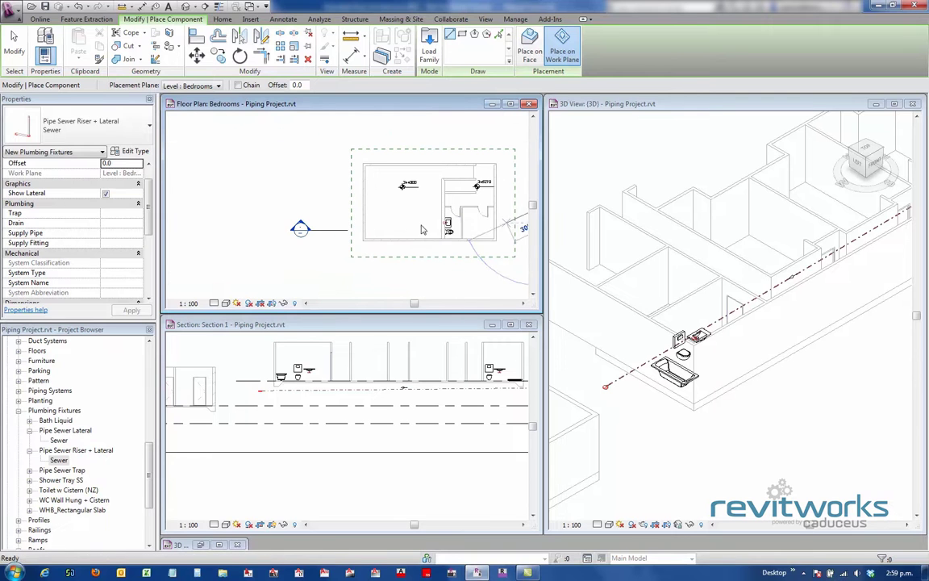
left_click(343, 208)
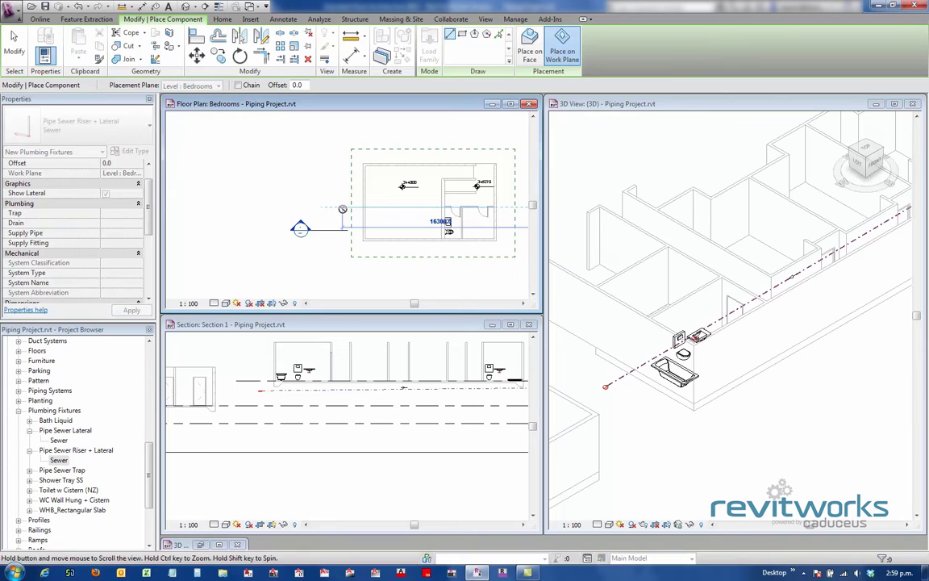
scroll(336, 210, "up", 2)
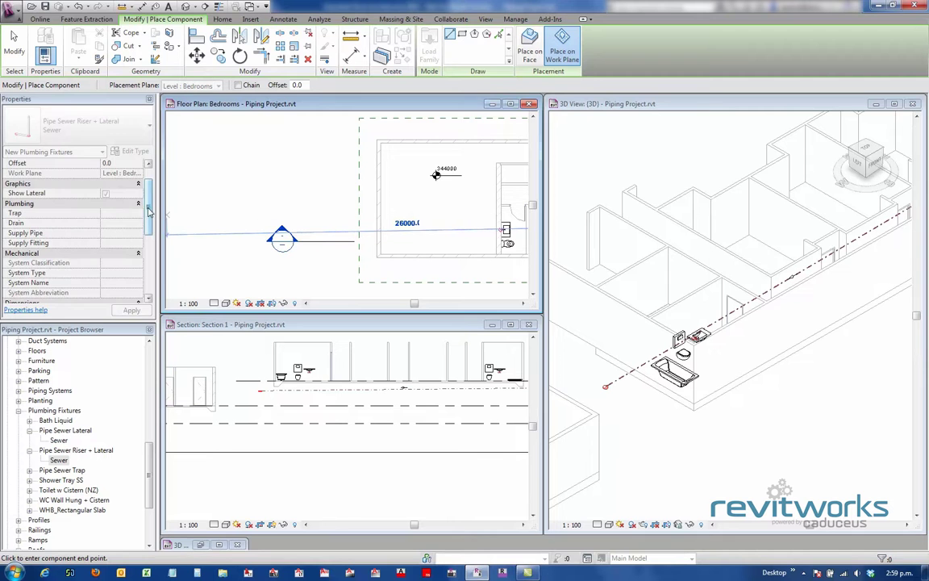
left_click_drag(148, 209, 150, 249)
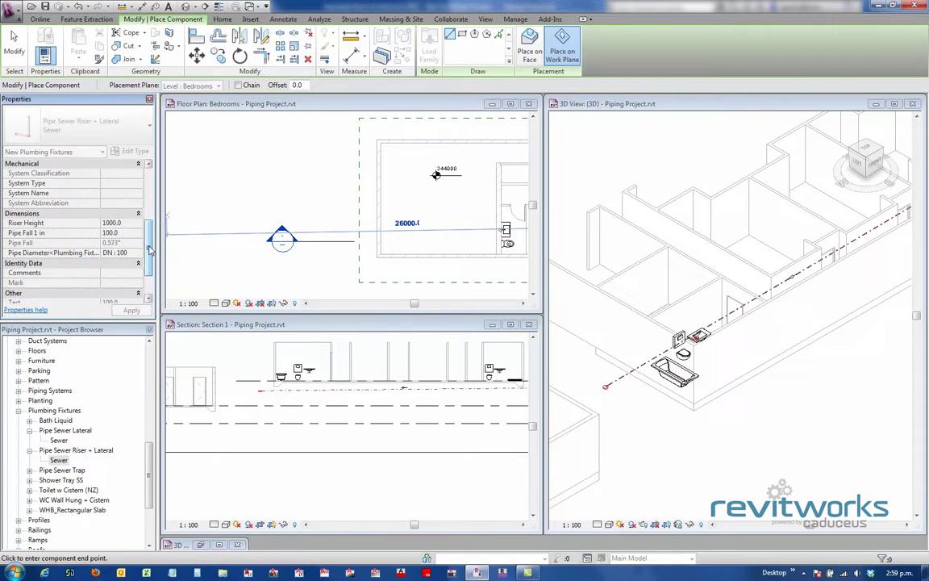
key("Escape")
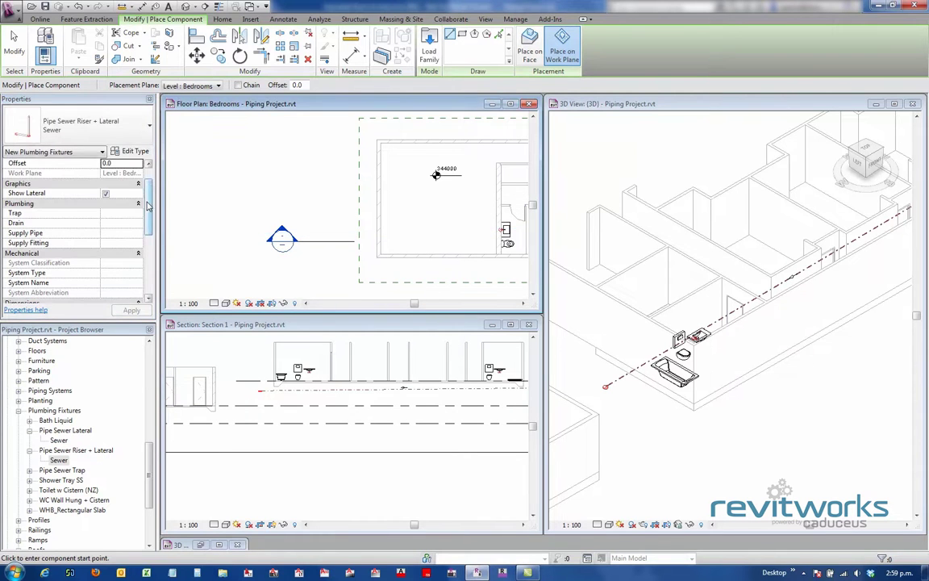
- Set the pipe diameter to DN : 80 and place the riser with lateral from the sewer lateral's lower end, about 16200 mm horizontally across the garage block
scroll(133, 177, "down", 4)
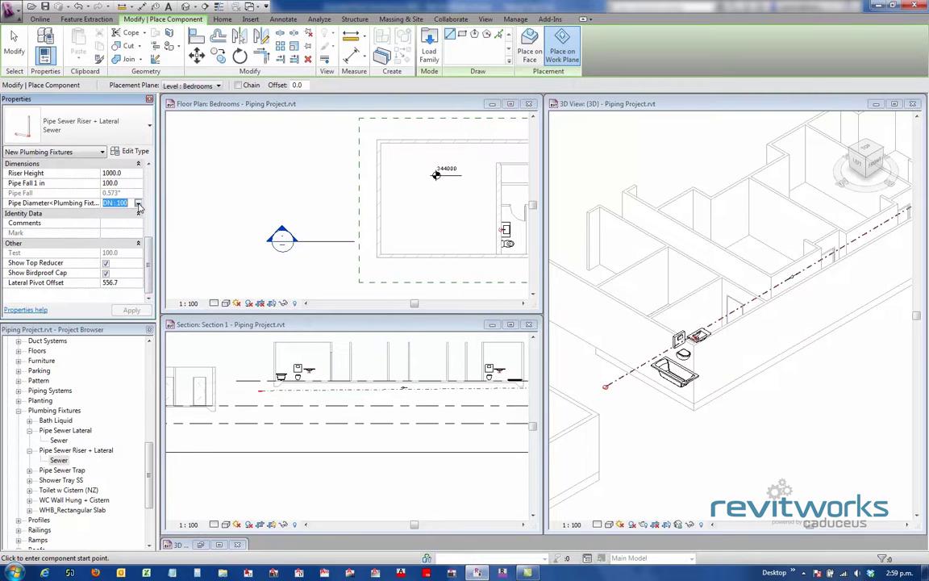
left_click(137, 203)
left_click(110, 202)
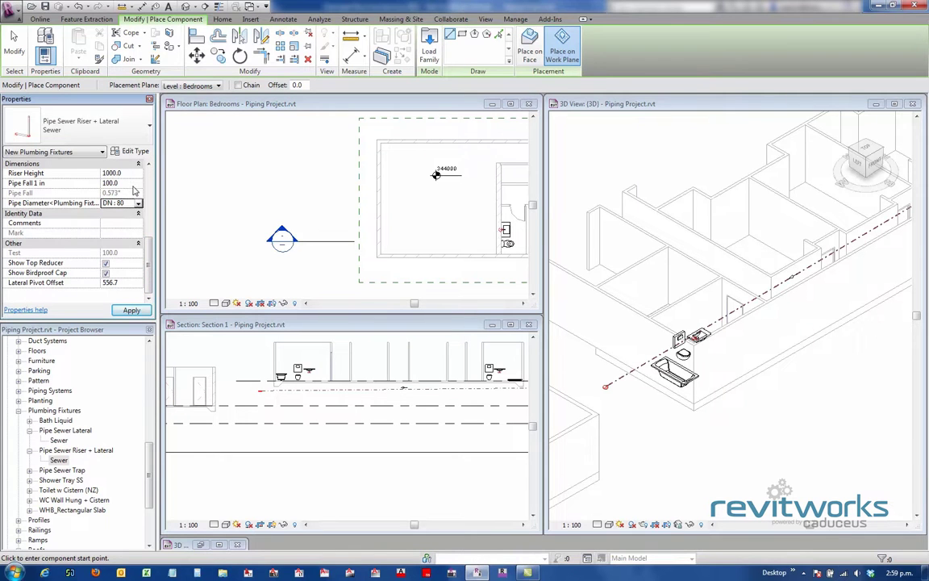
scroll(425, 247, "down", 1)
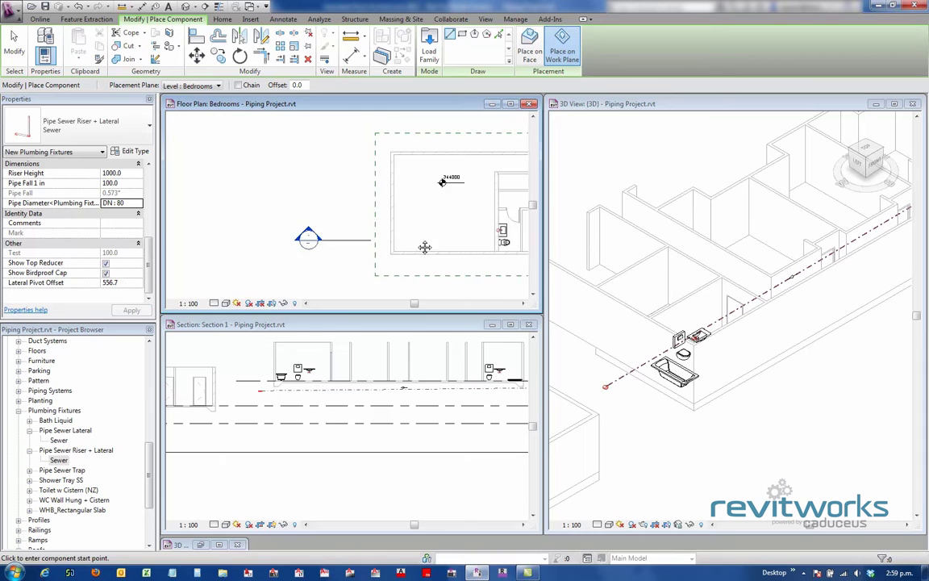
scroll(425, 247, "down", 1)
middle_click_drag(425, 247, 283, 252)
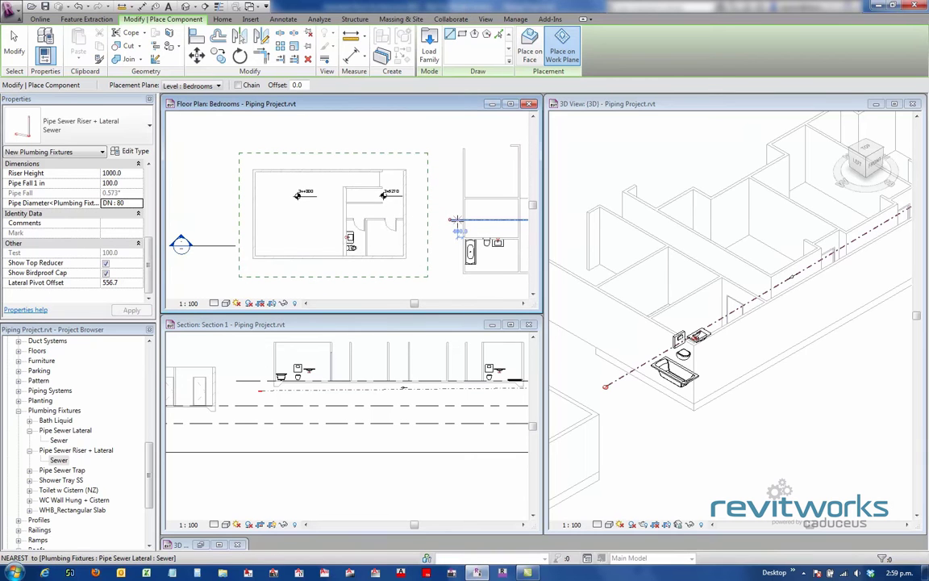
left_click(456, 220)
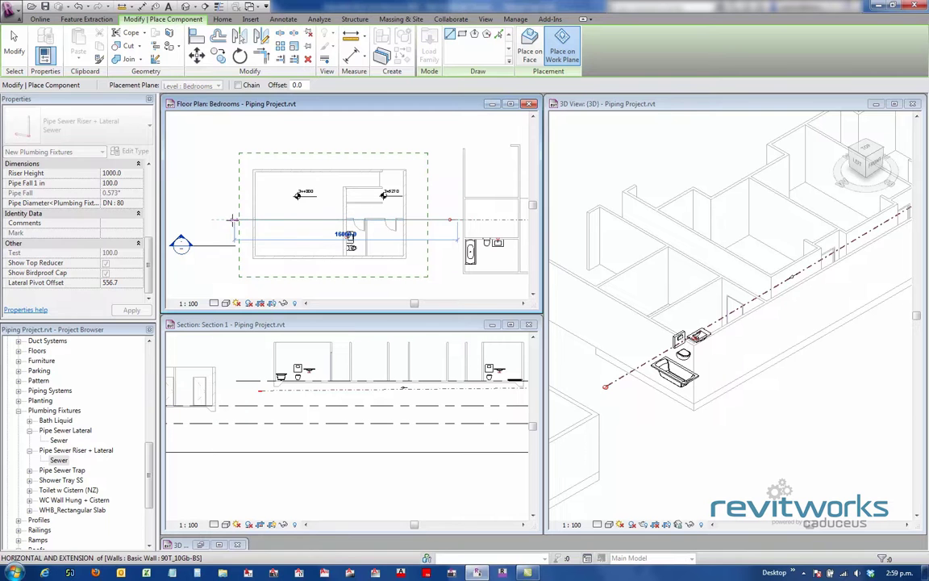
left_click(231, 219)
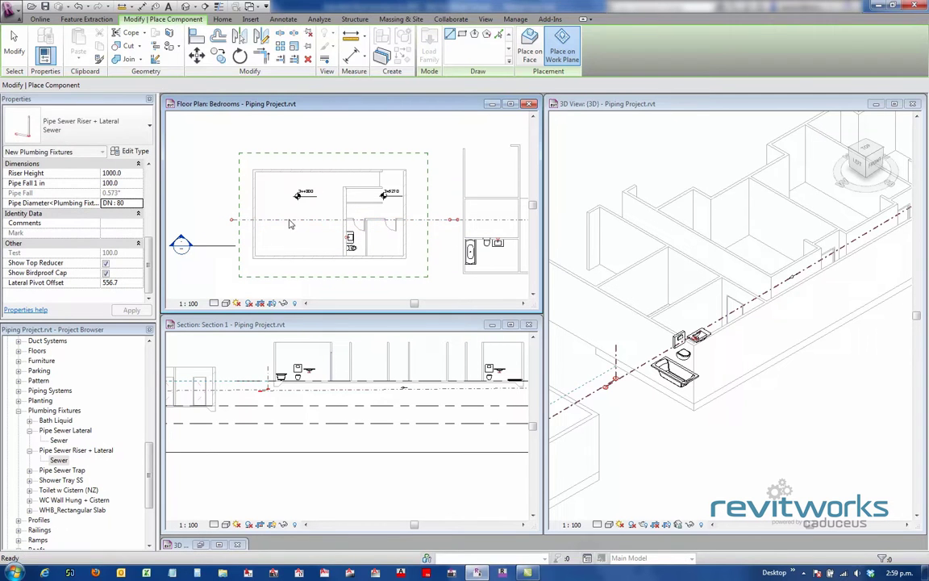
key("Escape")
- Set the pipe diameter of the placed riser with lateral to DN : 100
left_click(293, 222)
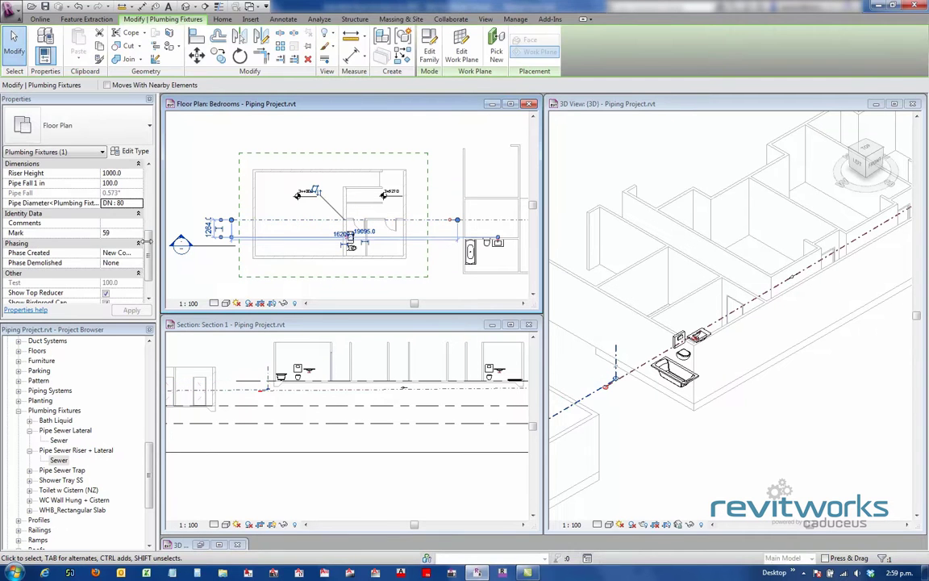
left_click_drag(148, 249, 151, 263)
scroll(150, 255, "up", 3)
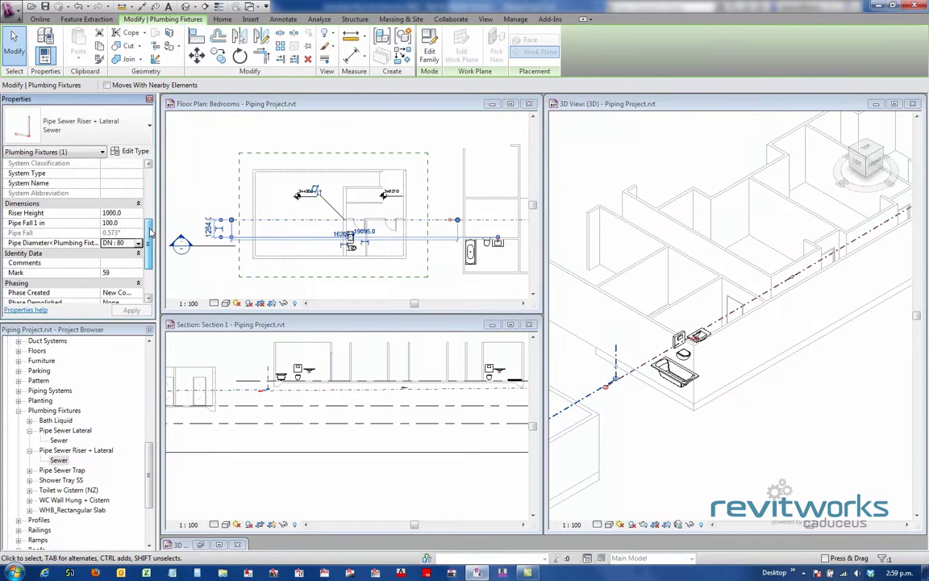
left_click(119, 242)
left_click(138, 243)
left_click(114, 252)
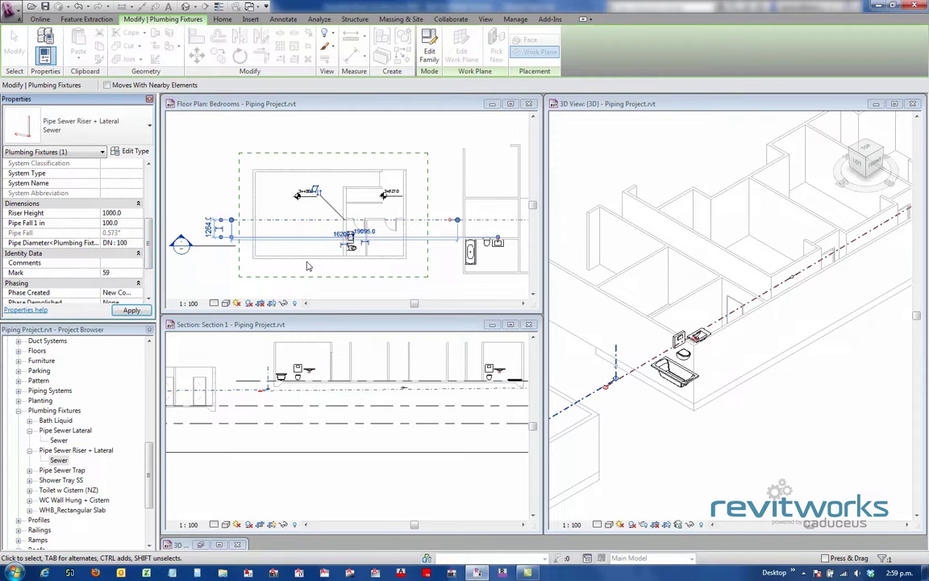
left_click(451, 284)
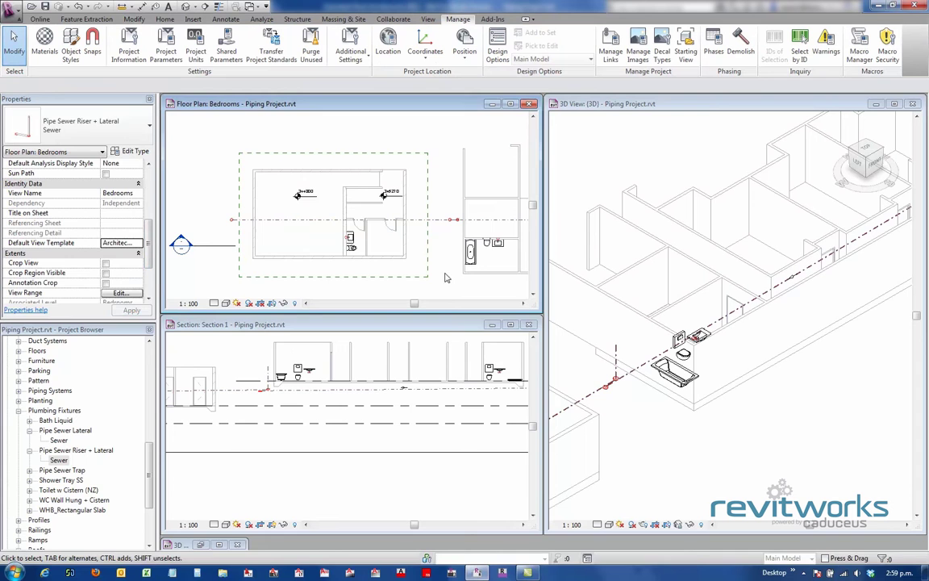
- Change the work plane of the riser with lateral to Level : Garage, working from Section 1
scroll(350, 406, "down", 2)
middle_click_drag(350, 406, 377, 416)
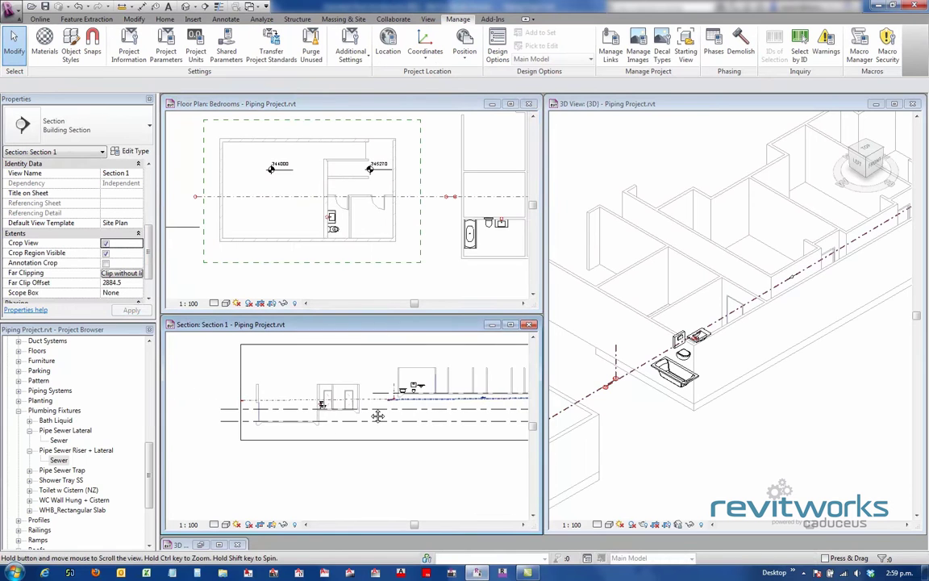
scroll(303, 411, "up", 2)
left_click(304, 404)
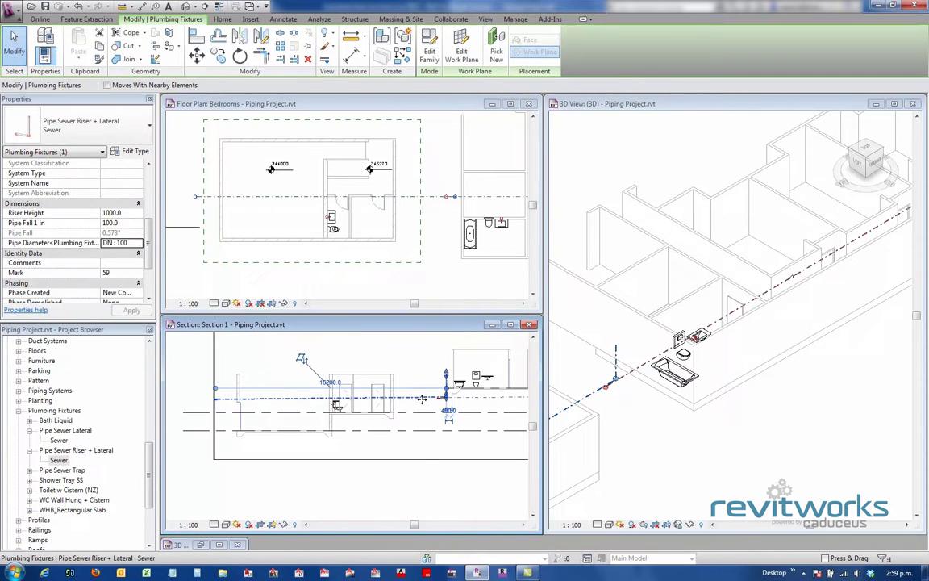
left_click_drag(421, 403, 430, 429)
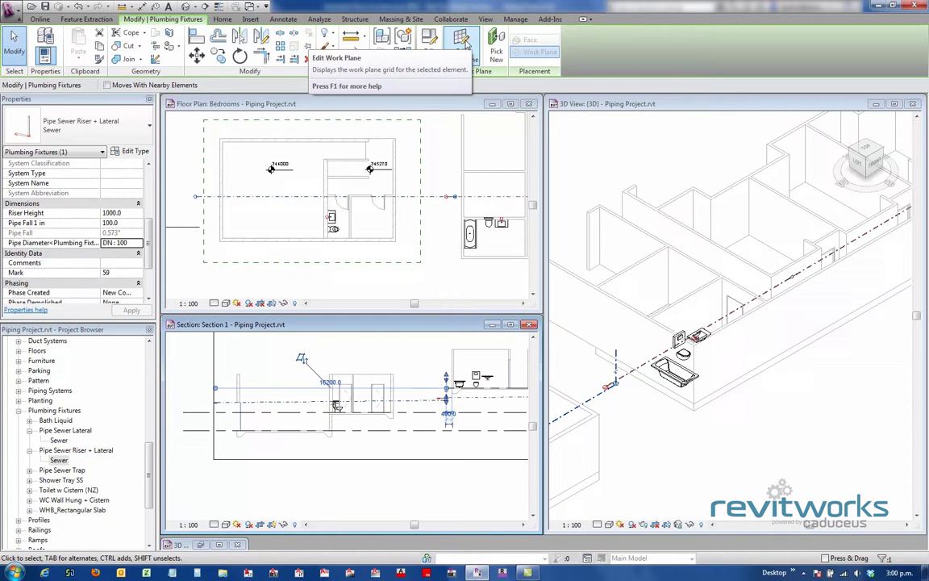
left_click(461, 41)
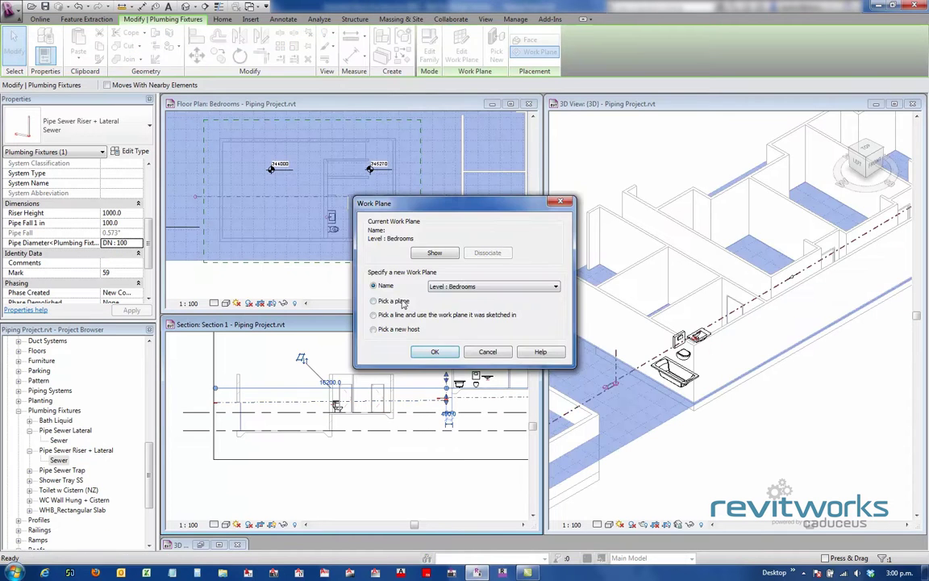
left_click(434, 353)
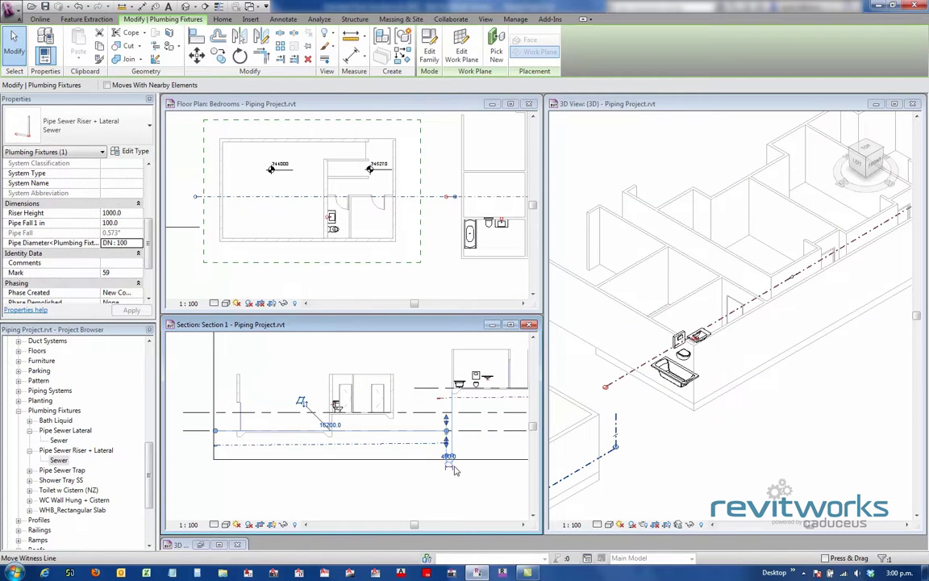
- In Section 1, raise the lower lateral slightly and stretch its riser up to the Bedrooms sewer lateral, for a riser height of about 2167 mm
middle_click_drag(448, 460, 399, 433)
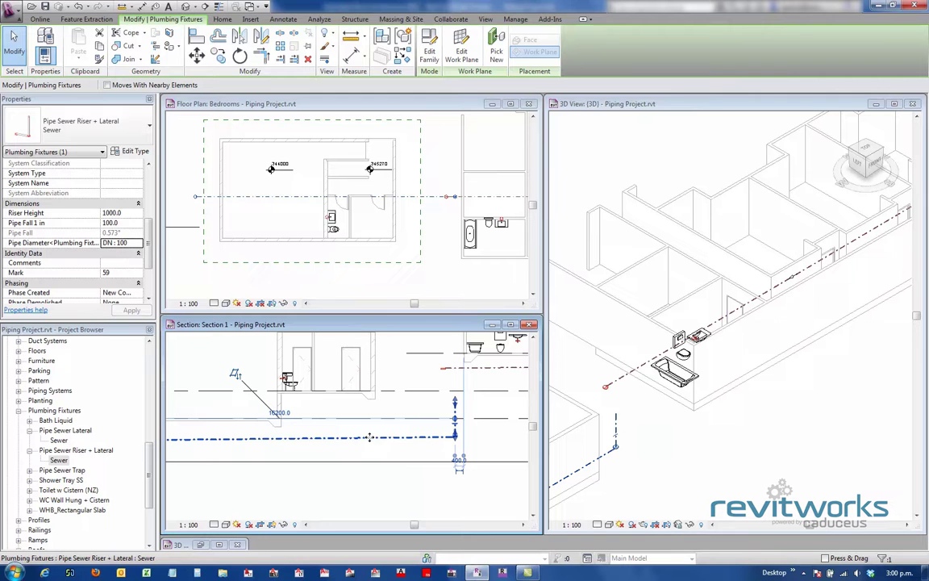
left_click_drag(369, 435, 371, 430)
middle_click_drag(497, 441, 474, 453)
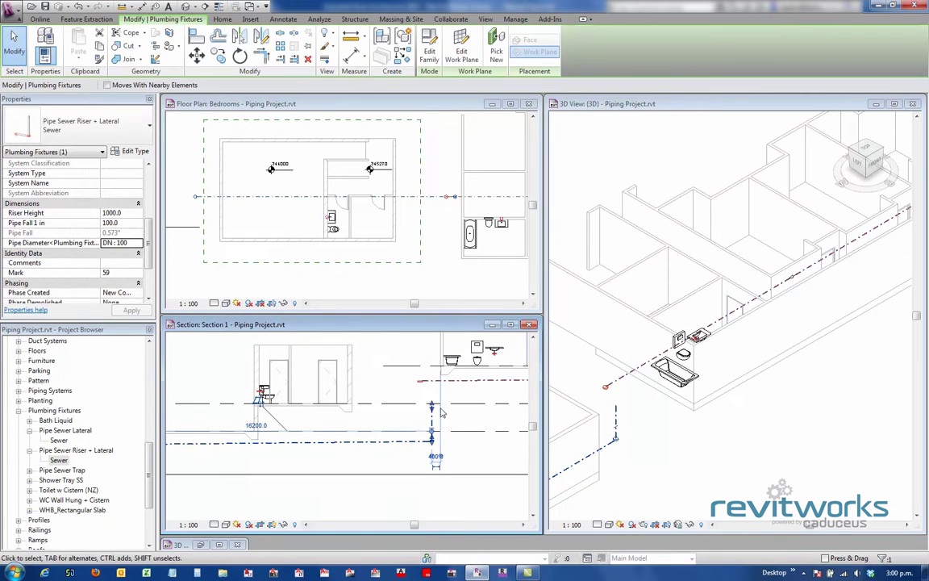
left_click_drag(432, 410, 433, 384)
scroll(429, 369, "up", 5)
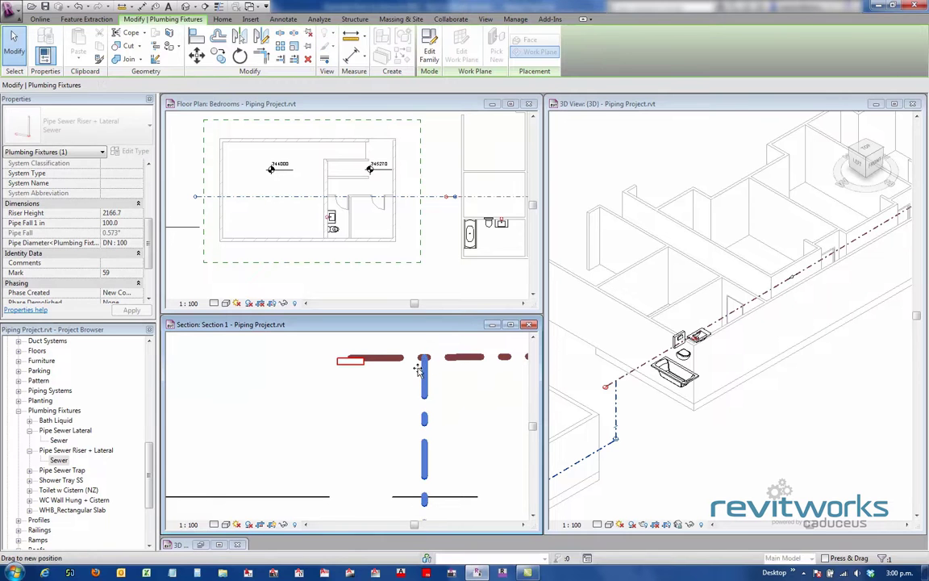
- In Section 1, pull the lower end of the Bedrooms sewer lateral back to the top of the Garage riser
left_click(343, 380)
left_click(346, 380)
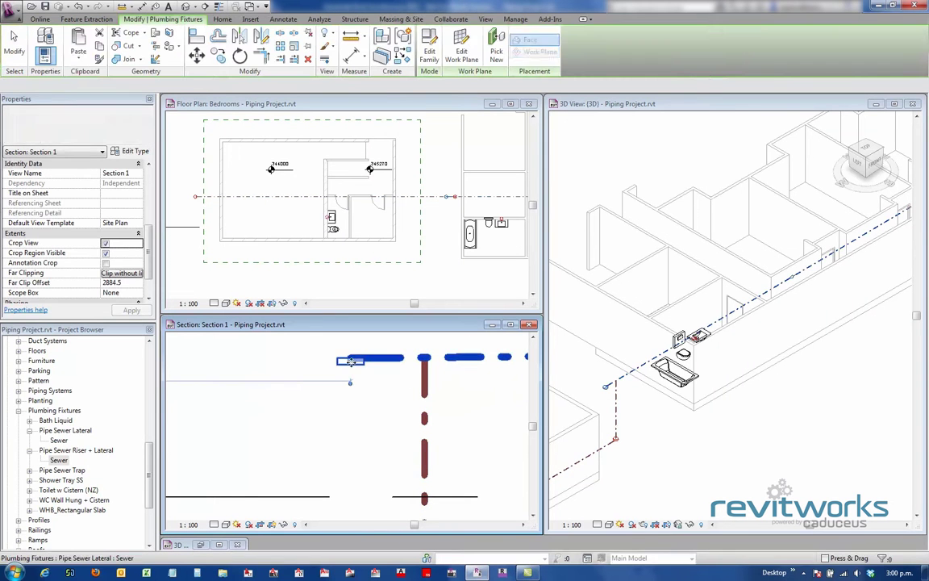
middle_click_drag(352, 376, 346, 470)
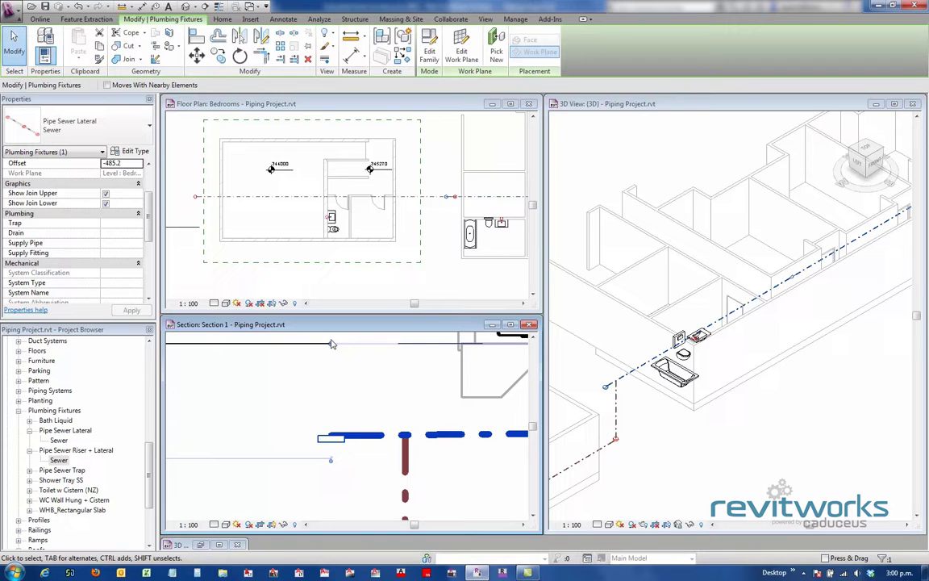
left_click(331, 345)
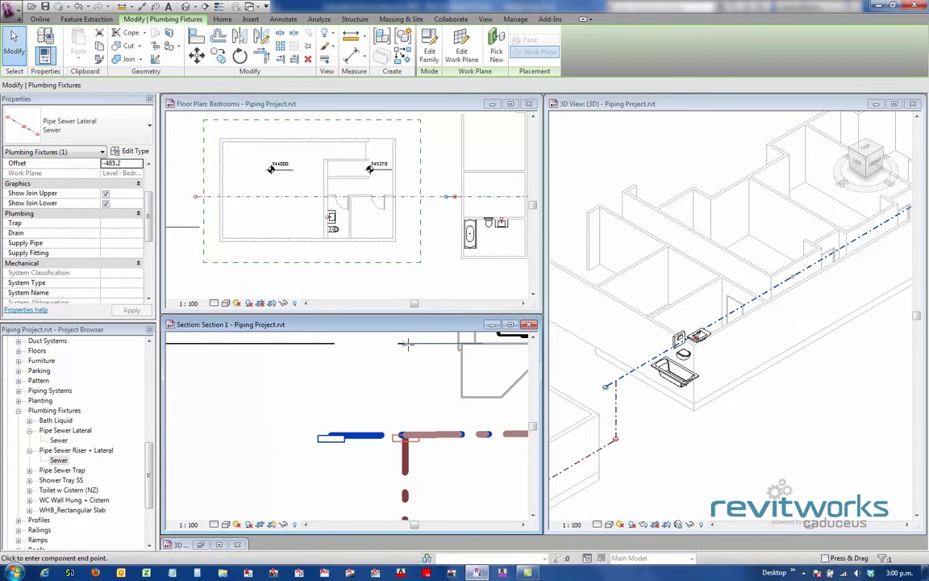
left_click(406, 344)
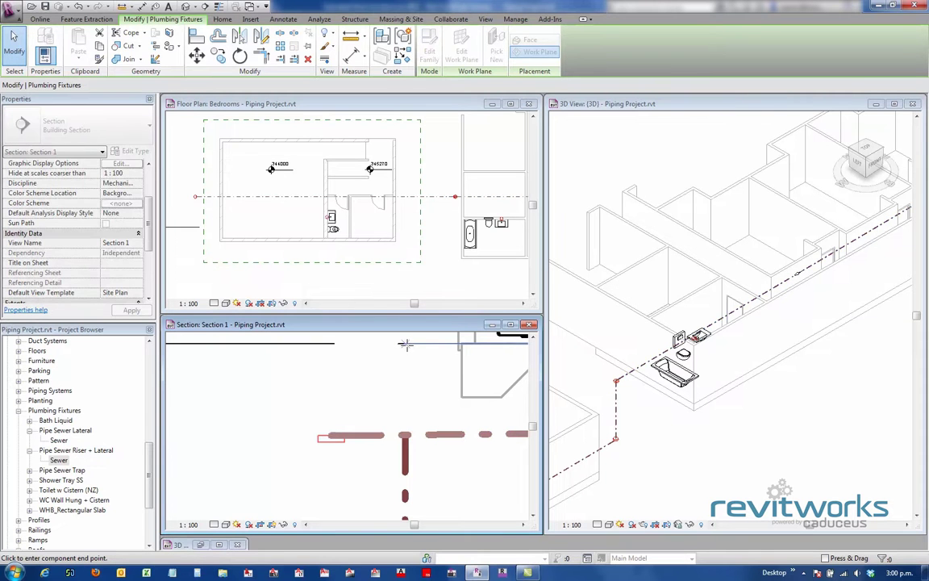
key("Escape")
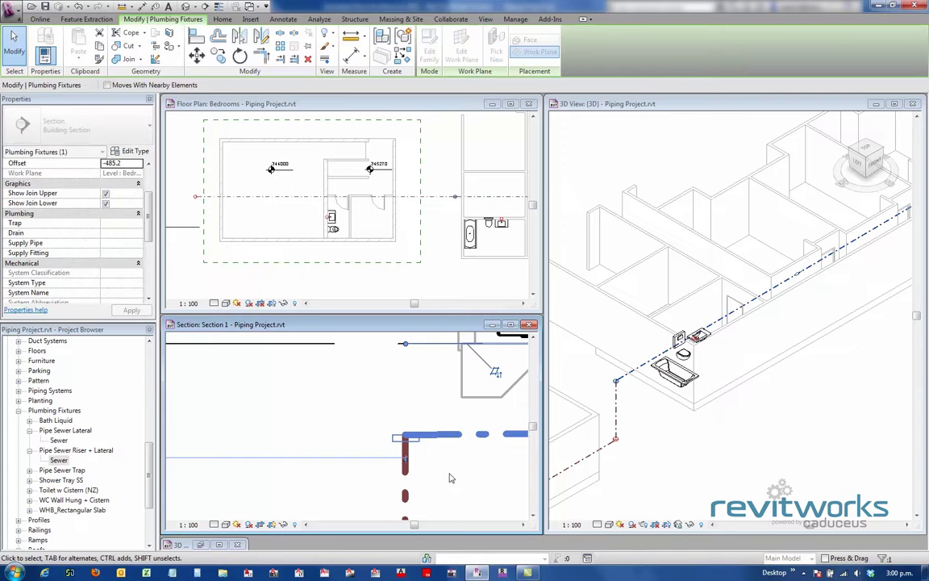
key("Escape")
- In the Bedrooms plan, align the Garage riser's lateral with the Bedrooms sewer lateral and lock the alignment
scroll(430, 386, "down", 2)
scroll(430, 391, "down", 2)
middle_click_drag(387, 452, 394, 410)
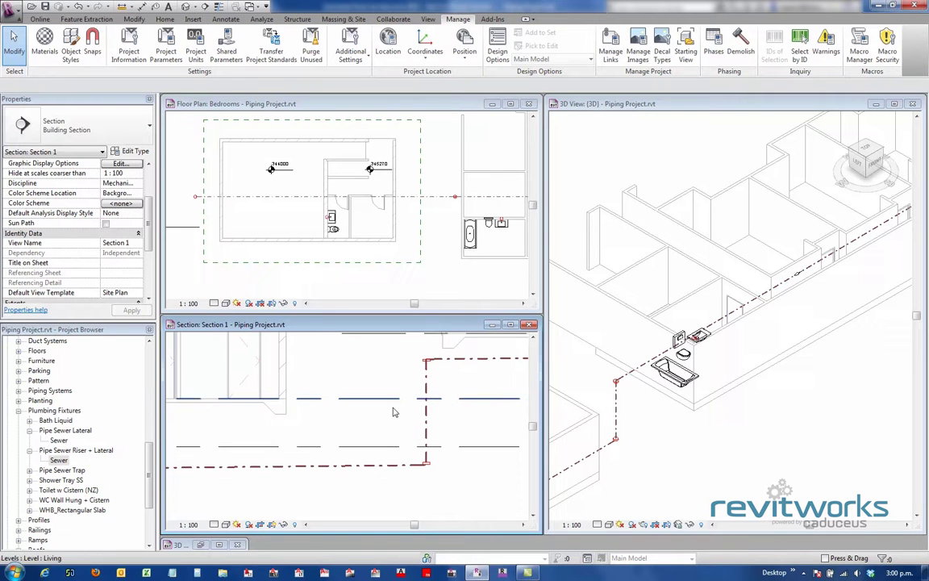
scroll(353, 454, "down", 2)
middle_click_drag(312, 508, 399, 464)
scroll(285, 454, "down", 2)
middle_click_drag(286, 453, 372, 439)
left_click(443, 230)
middle_click_drag(448, 234, 314, 236)
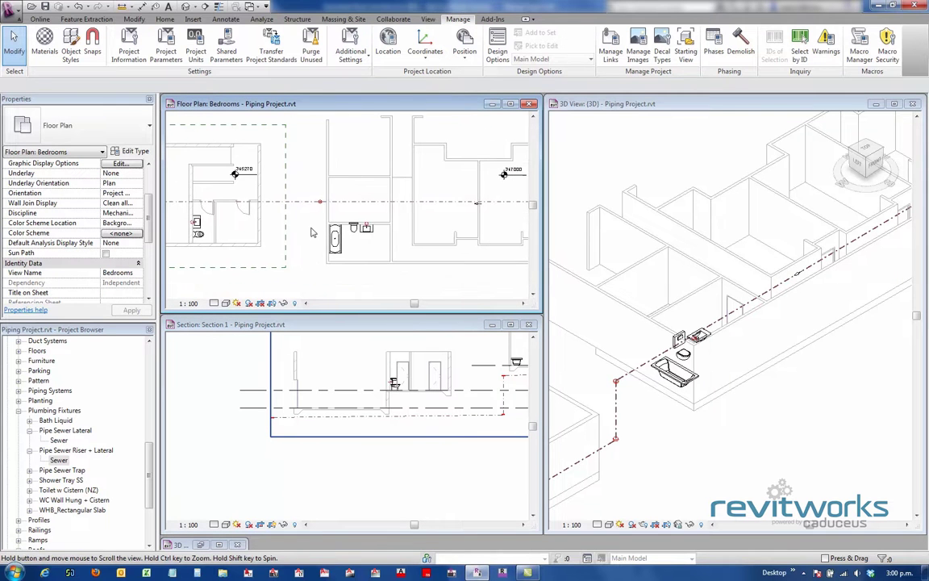
key("a")
key("l")
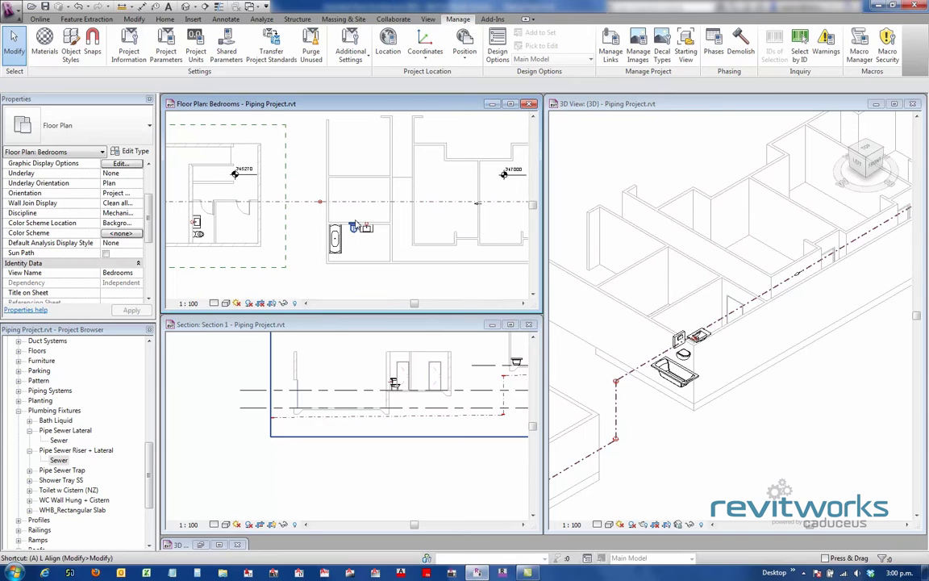
left_click(367, 204)
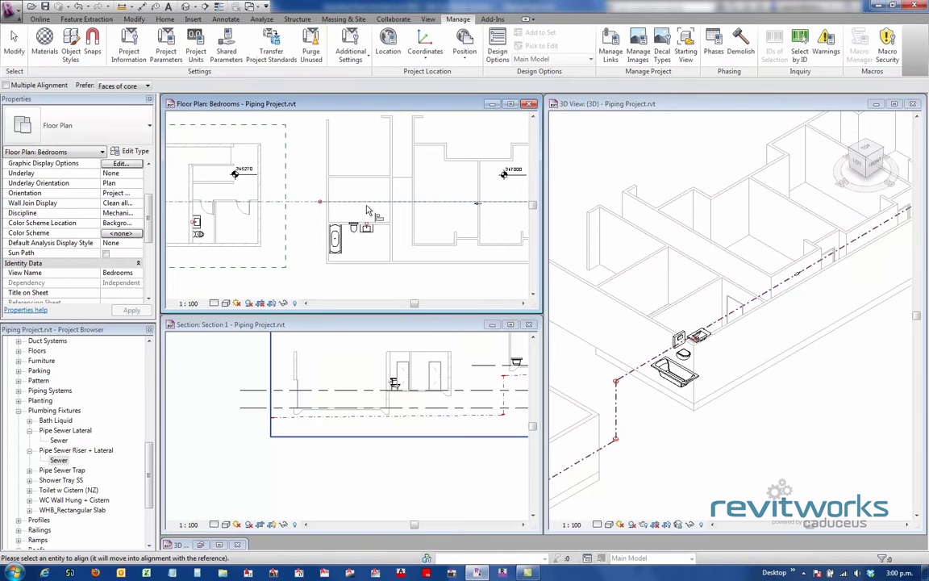
left_click(301, 203)
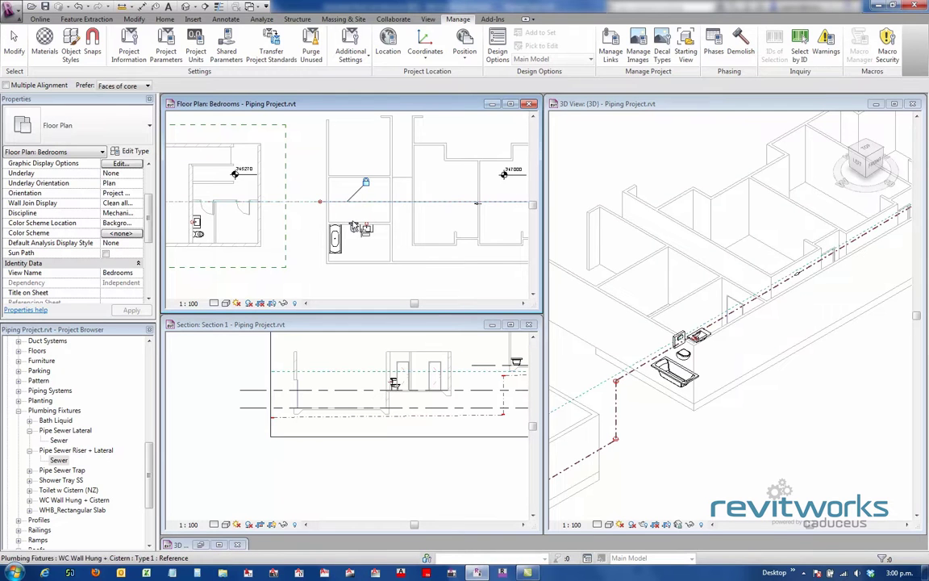
key("Escape")
- Shift the Bedrooms sewer lateral slightly towards the bathroom fixtures in plan, carrying the locked riser with it
scroll(323, 228, "down", 3)
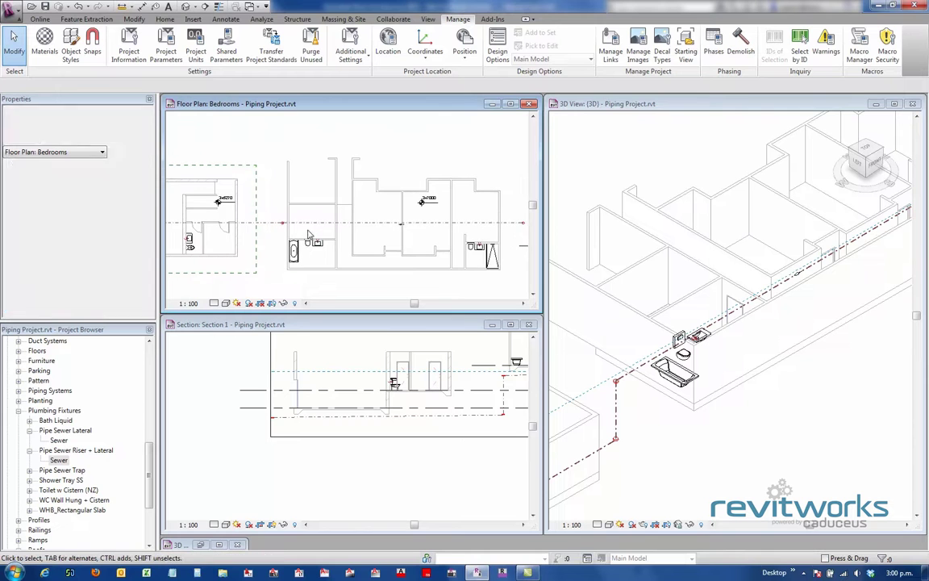
left_click(320, 225)
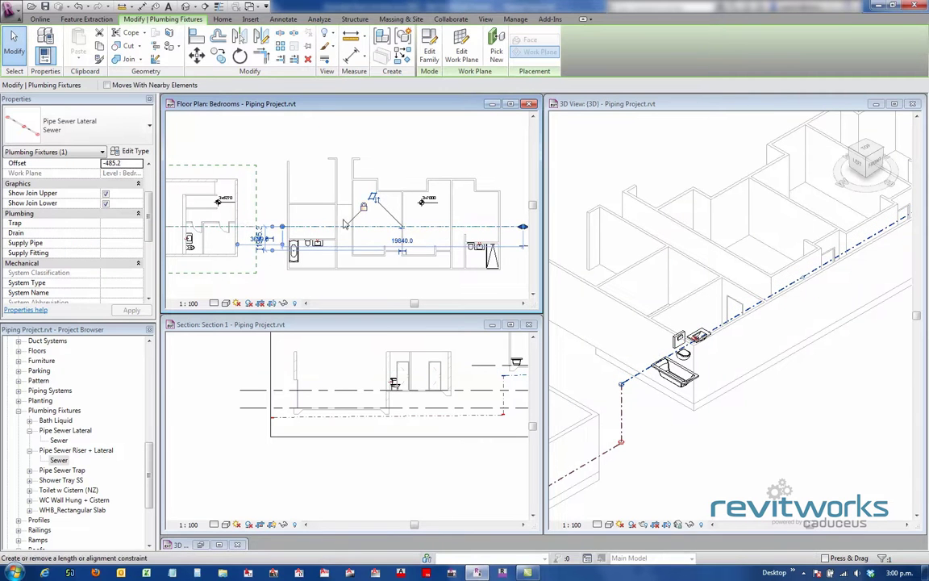
left_click(369, 281)
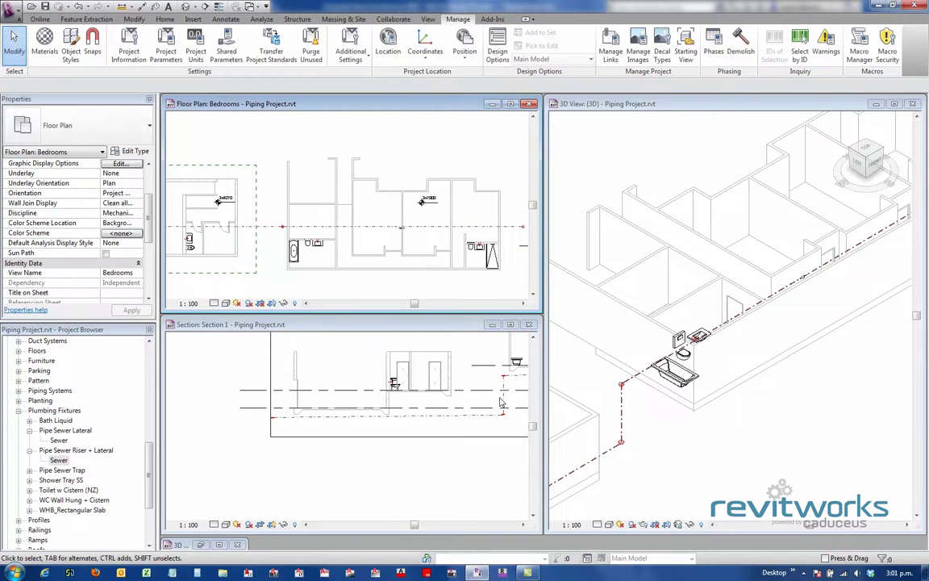
- Examine the riser connections in the 3D view at a finer detail level, and return the view to Coarse
middle_click_drag(500, 401, 321, 455)
left_click(790, 432)
scroll(755, 408, "down", 3)
middle_click_drag(757, 413, 764, 353)
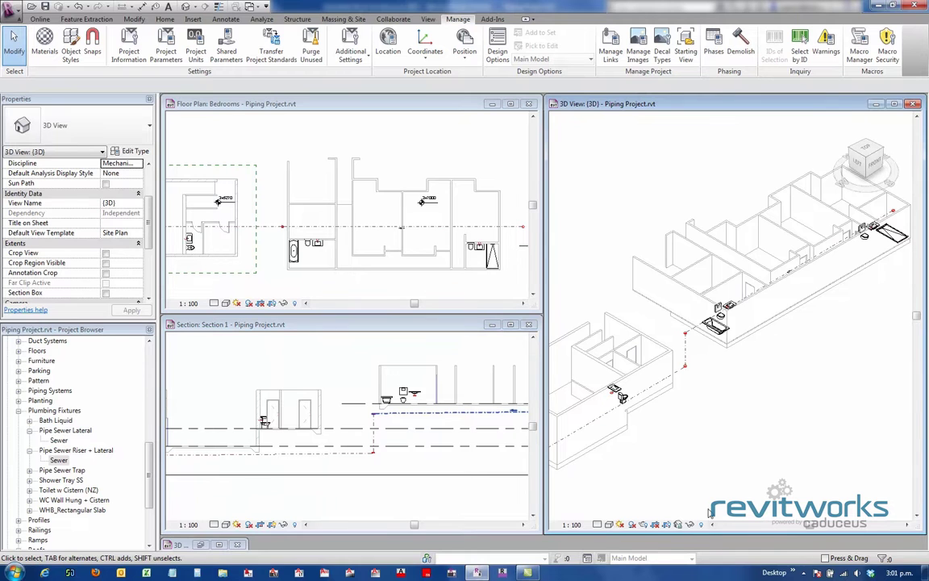
left_click(598, 525)
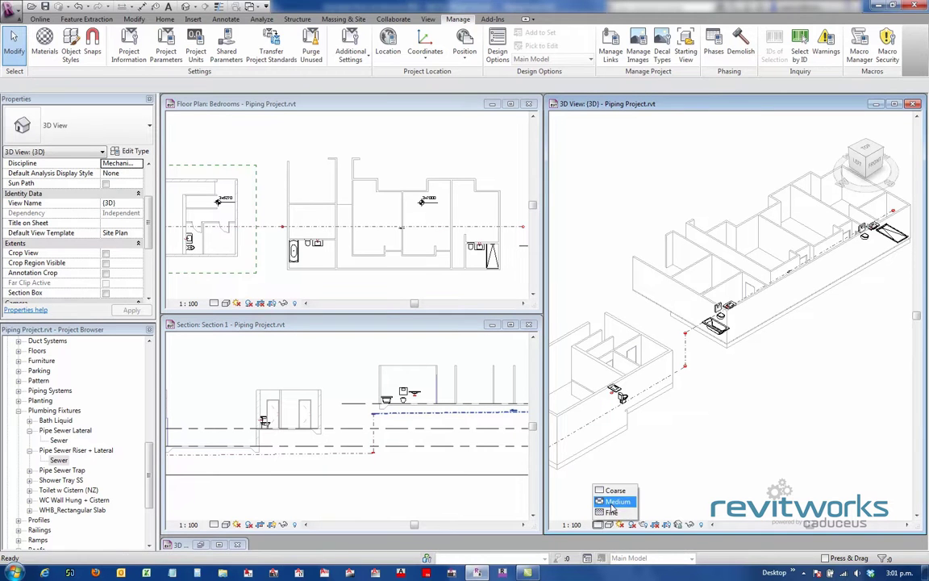
left_click(611, 510)
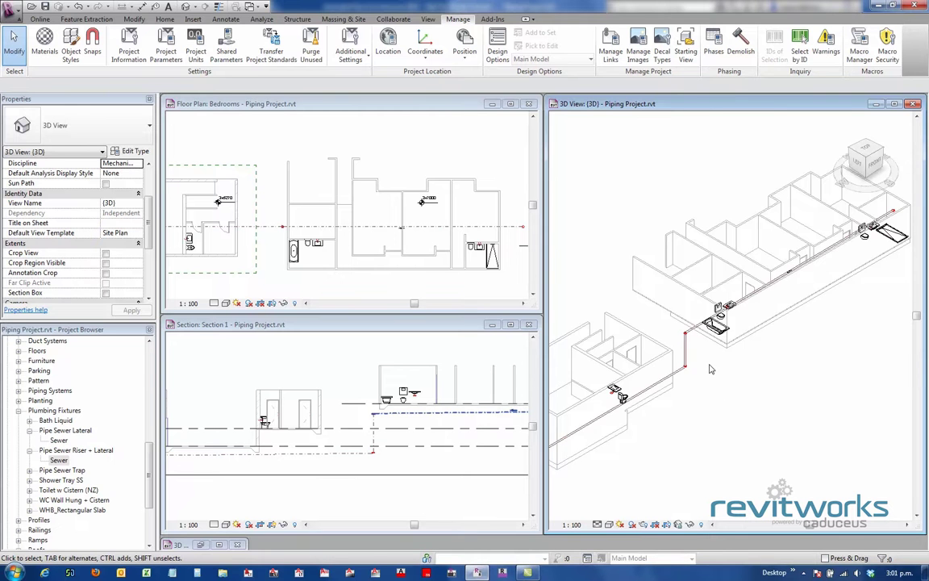
scroll(710, 369, "up", 5)
middle_click_drag(670, 367, 614, 380)
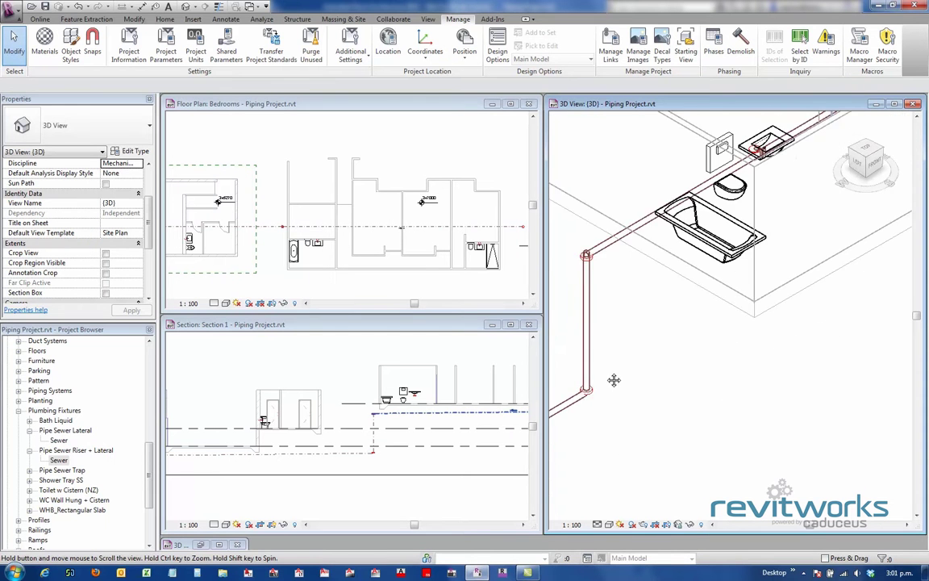
scroll(614, 380, "down", 5)
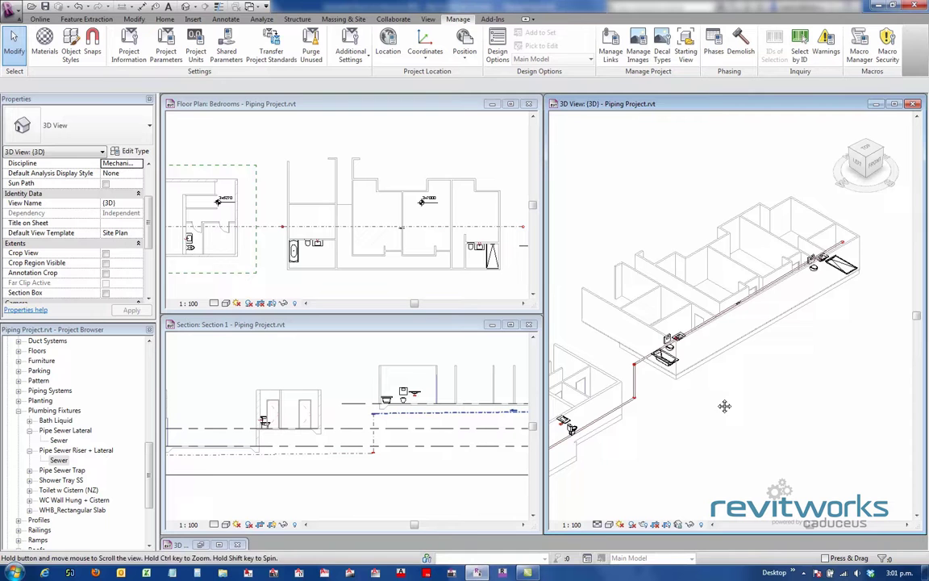
left_click(600, 525)
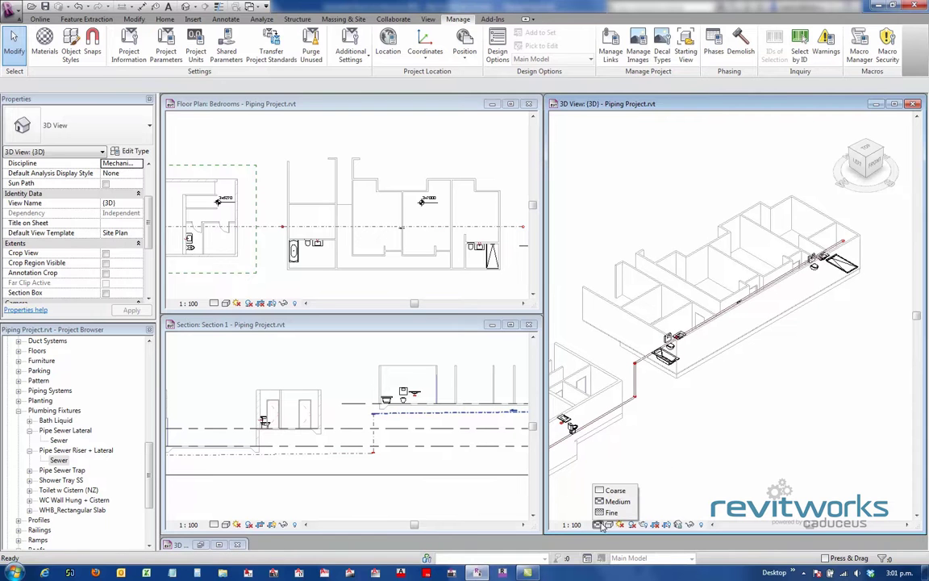
left_click(598, 492)
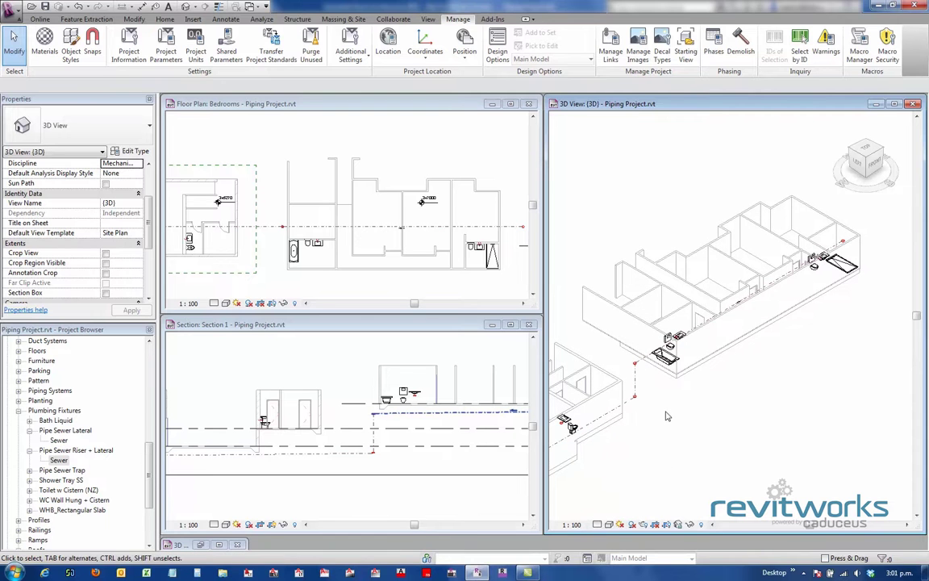
- Place a DN : 100 sewer riser with lateral, pipe fall 1 in 10, from the wall-hung WC about 1036 mm to the main lateral at 105°
left_click(321, 289)
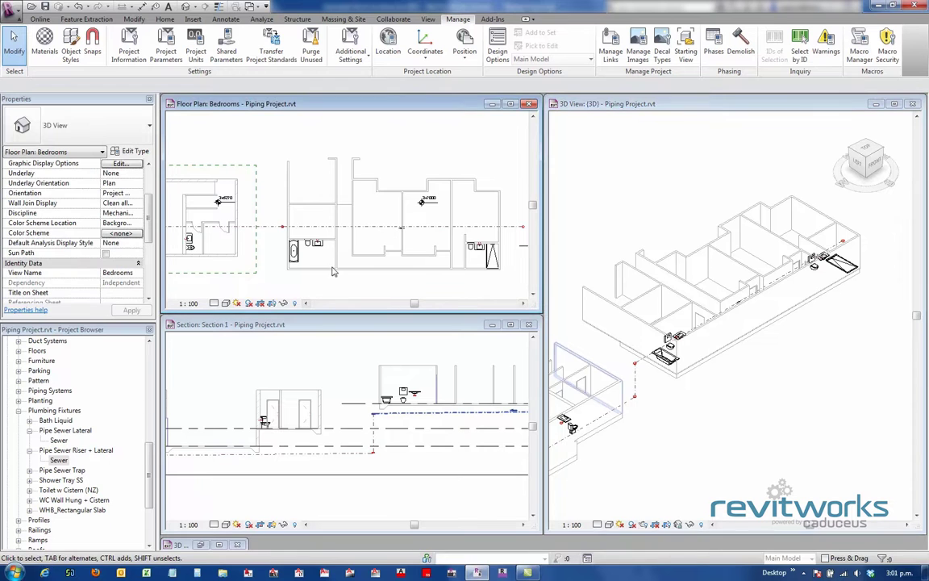
scroll(352, 258, "down", 2)
middle_click_drag(359, 265, 375, 261)
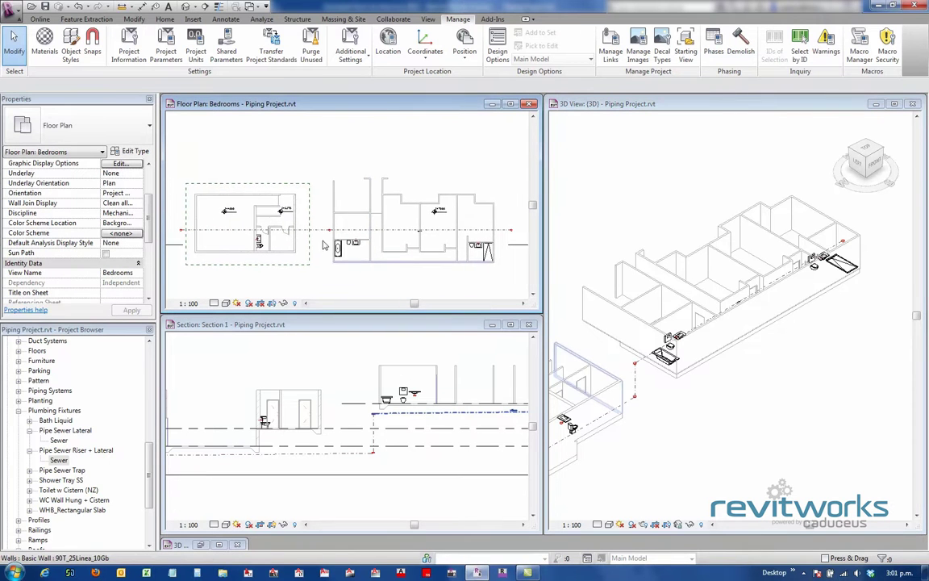
scroll(323, 245, "up", 3)
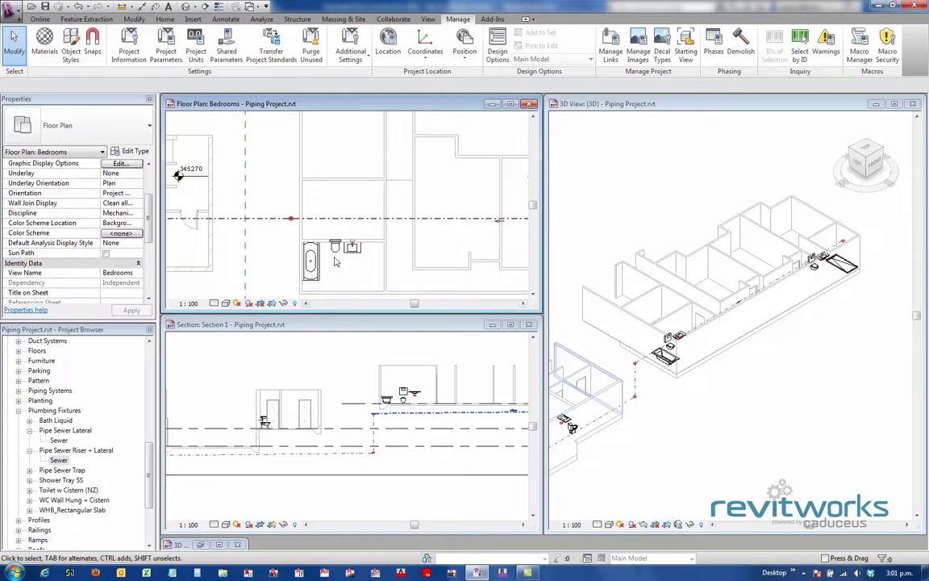
scroll(322, 286, "up", 3)
middle_click_drag(322, 286, 322, 293)
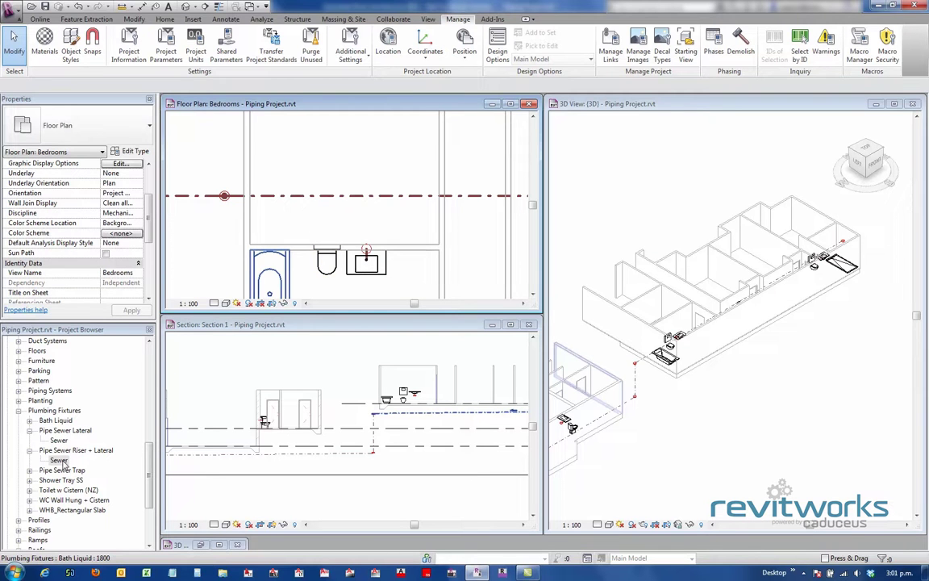
left_click_drag(58, 462, 341, 252)
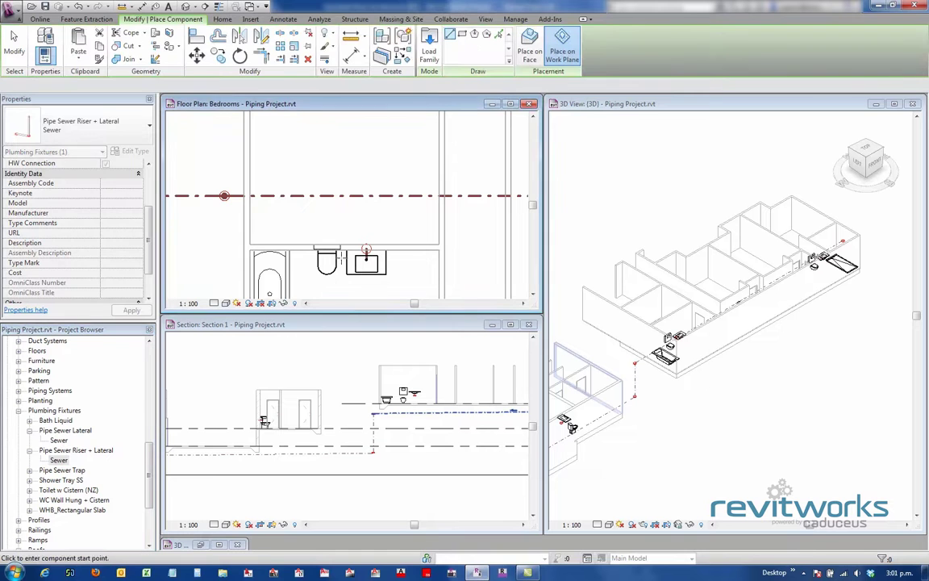
scroll(141, 232, "down", 3)
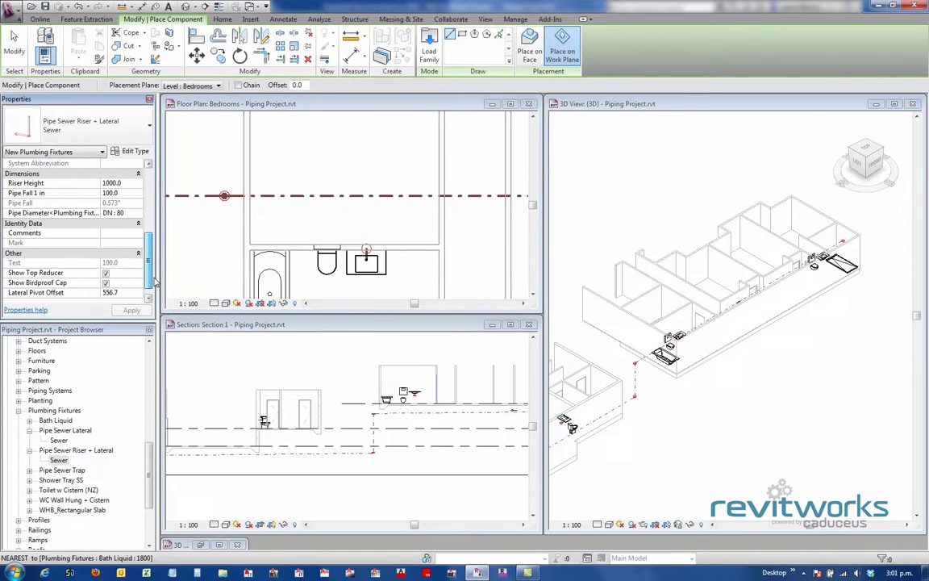
left_click(139, 255)
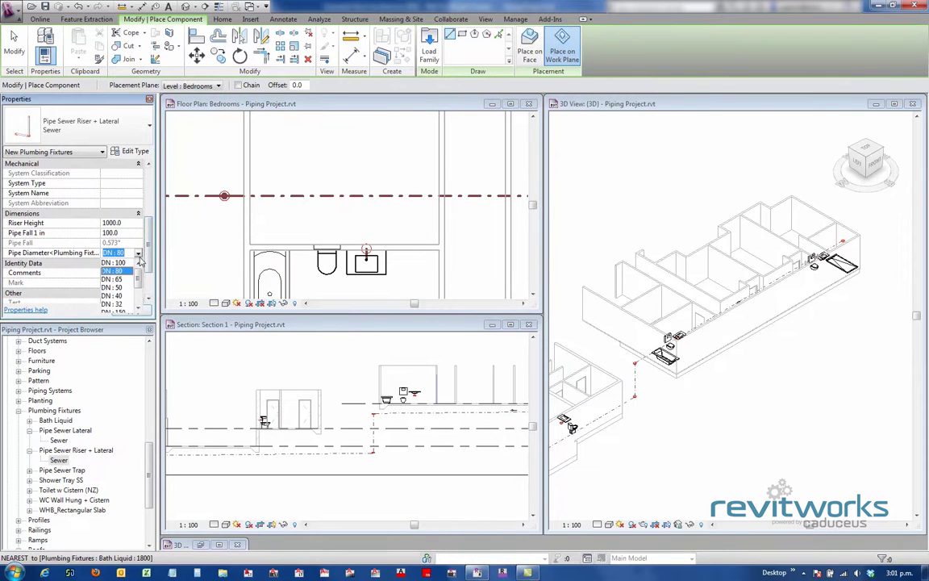
left_click(121, 265)
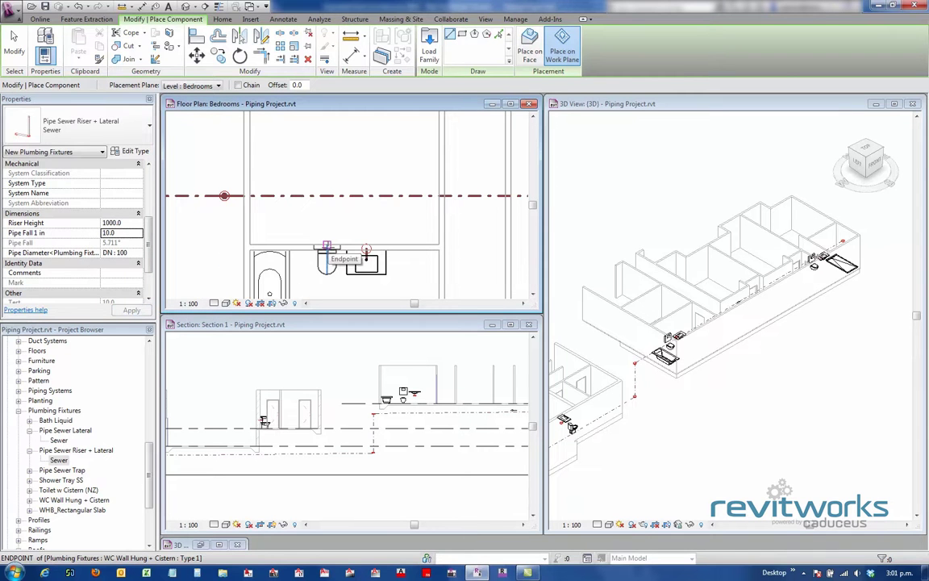
left_click(326, 245)
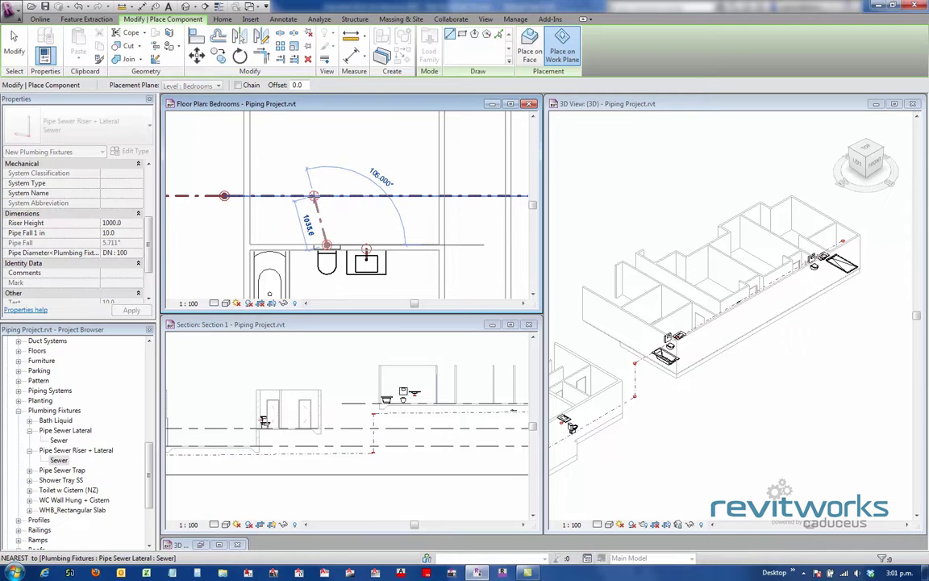
left_click(313, 196)
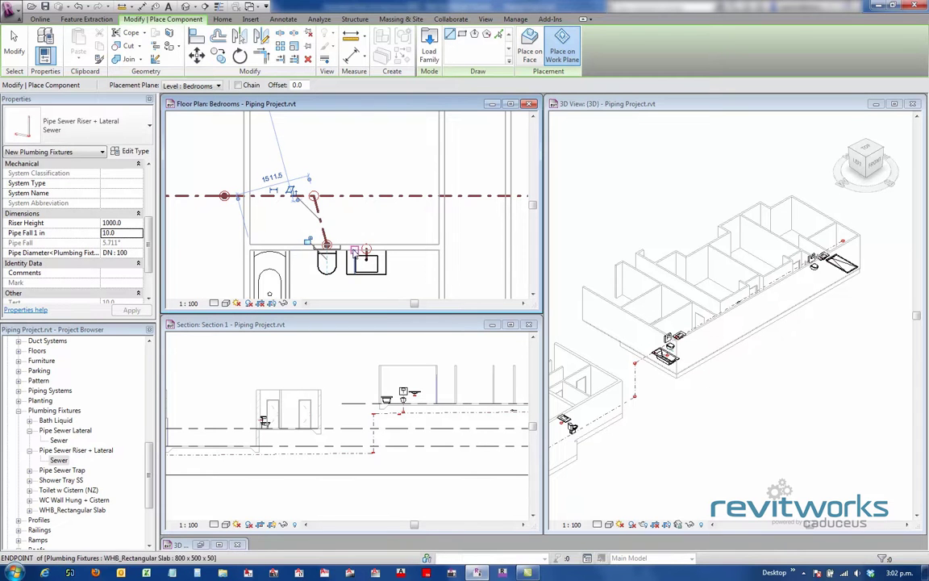
key("Escape")
- Stretch the new riser's end towards the WC pan in plan, for a lateral length of about 1133 mm
scroll(326, 242, "up", 3)
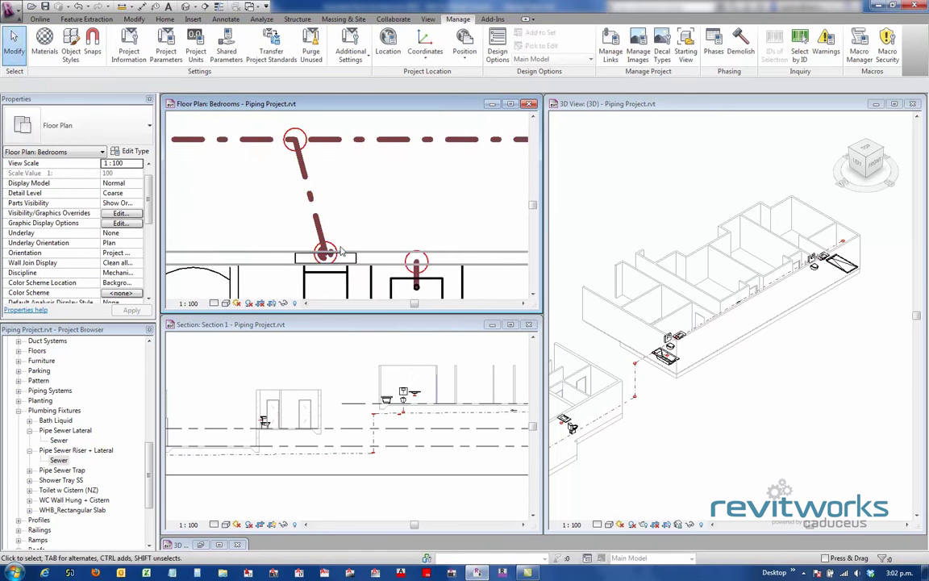
middle_click_drag(323, 232, 315, 216)
left_click(319, 239)
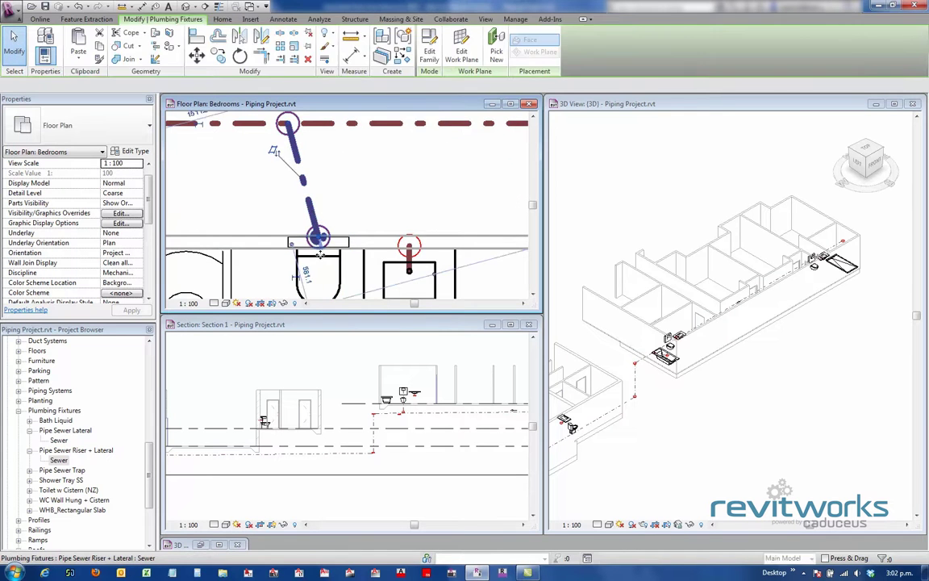
scroll(321, 253, "up", 2)
key("Escape")
left_click(310, 194)
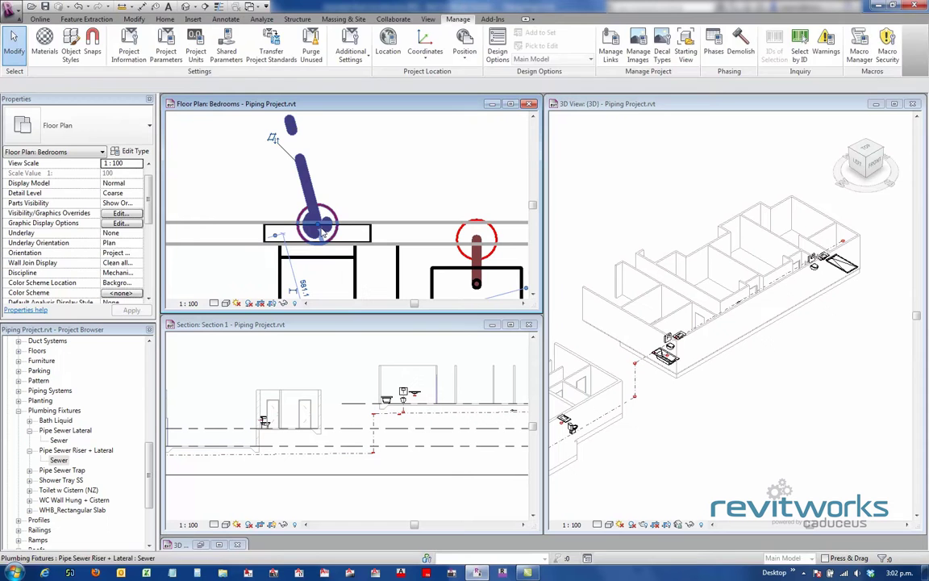
left_click_drag(316, 226, 317, 244)
- Raise the WC riser's base and sloping lateral in Section 1 so the lateral's lower end meets the main lateral
left_click(416, 431)
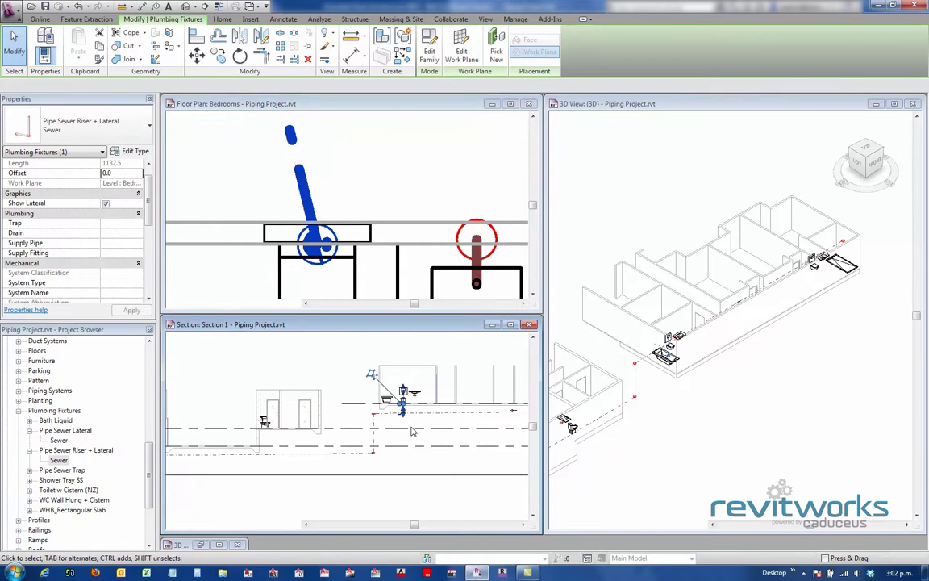
key("Escape")
scroll(414, 427, "up", 2)
scroll(405, 399, "up", 2)
scroll(379, 423, "up", 5)
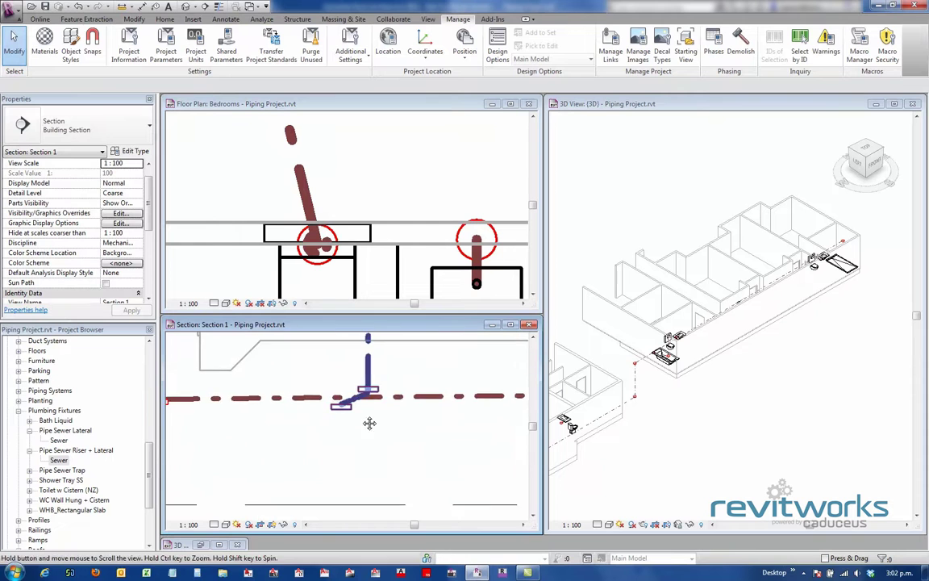
left_click(391, 465)
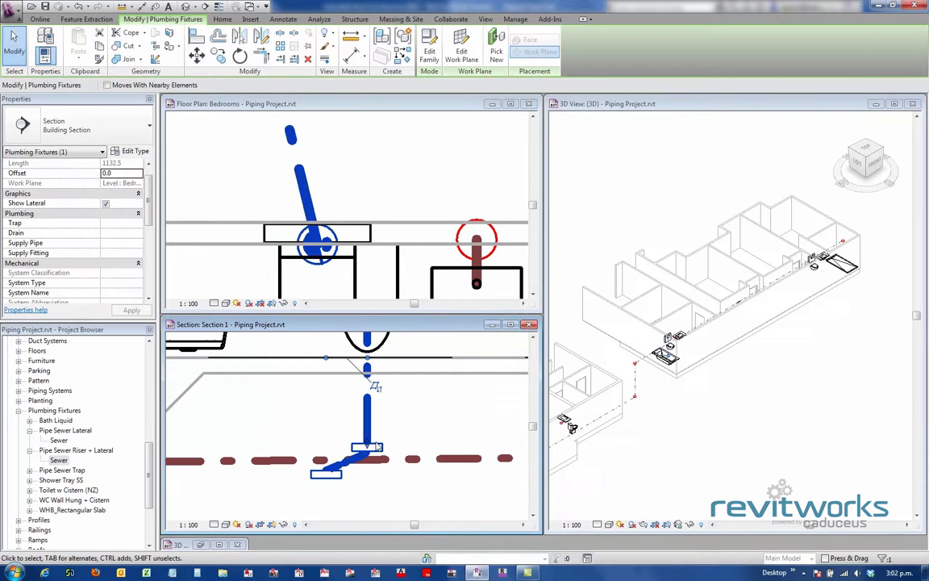
left_click_drag(368, 446, 369, 432)
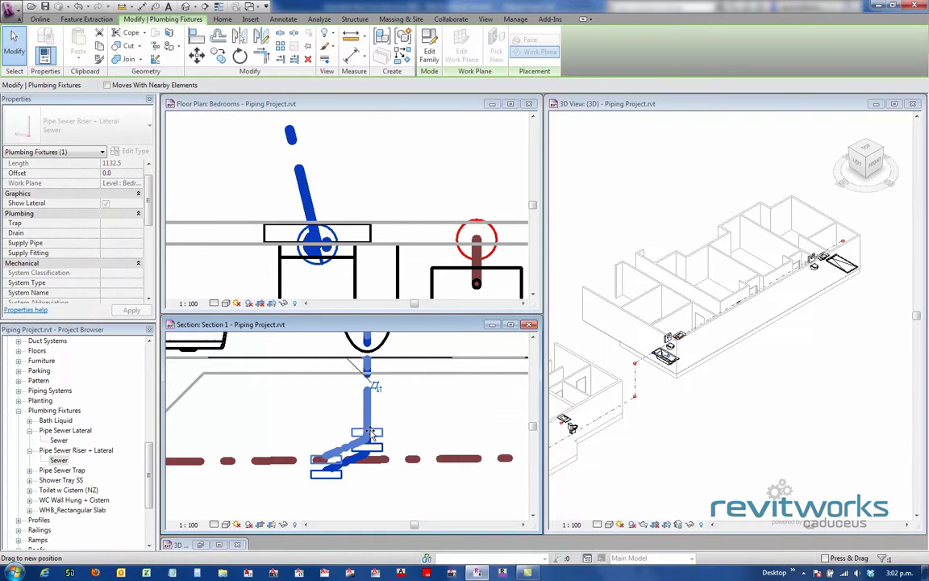
left_click(325, 470)
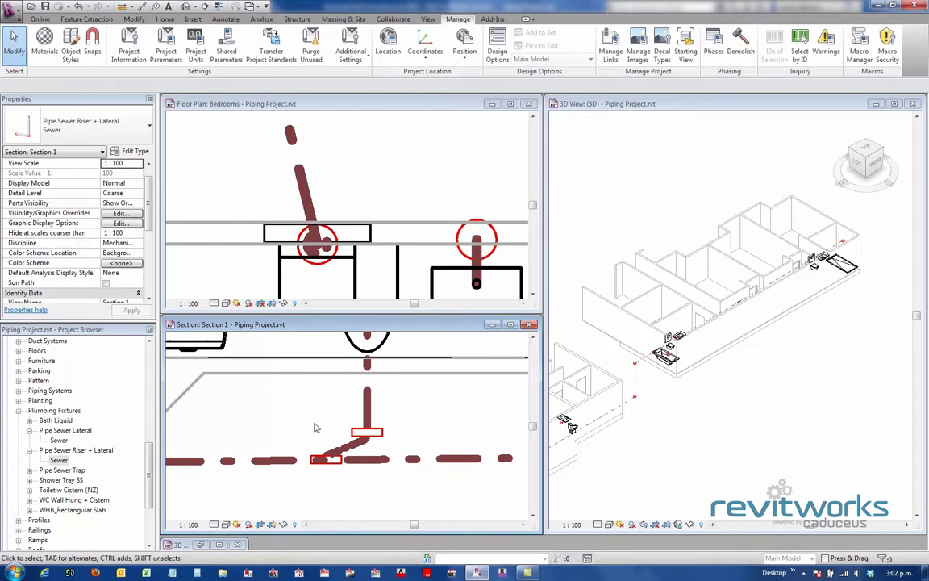
- Lower the top of the WC riser in Section 1 from the cistern panel to within the WC pan
scroll(329, 413, "down", 4)
middle_click_drag(357, 421, 377, 452)
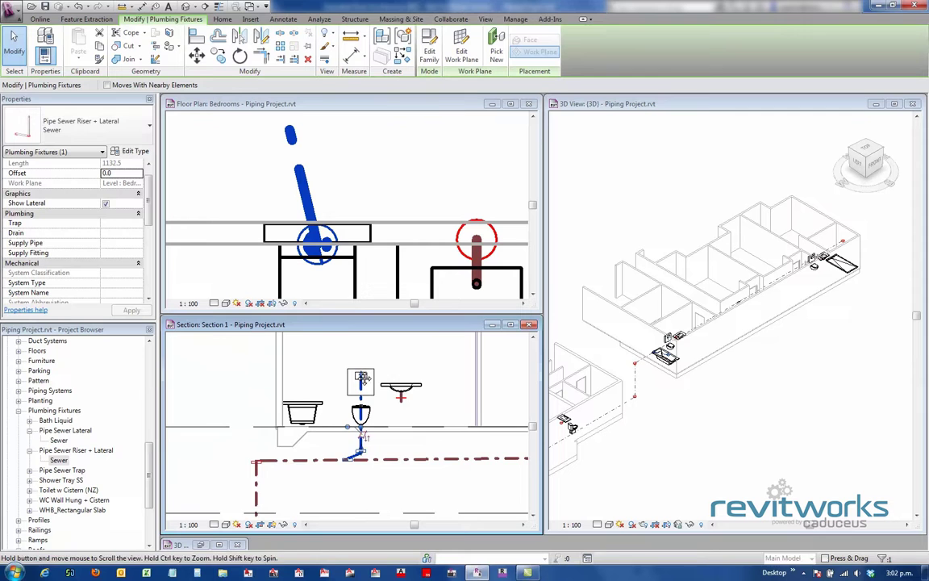
scroll(352, 395, "up", 1)
scroll(360, 376, "up", 1)
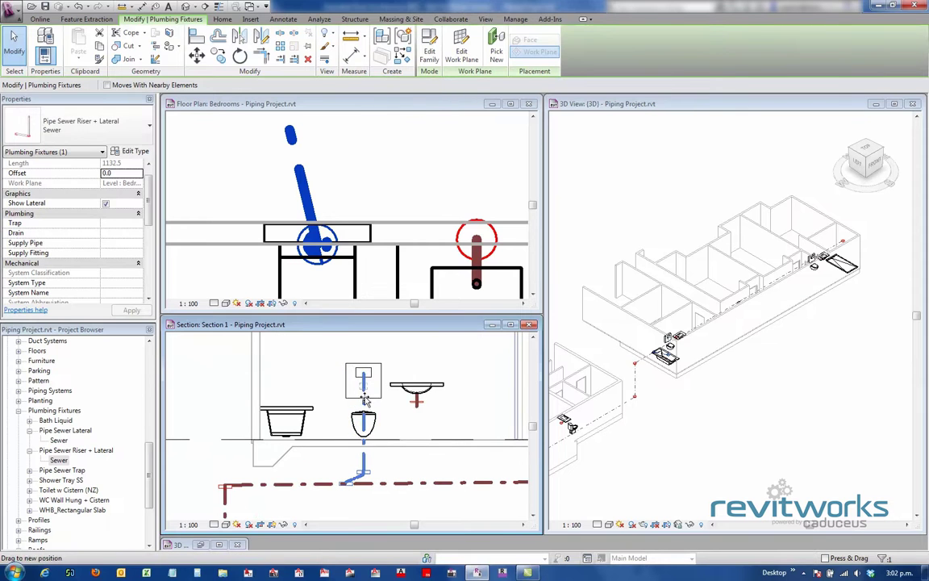
left_click_drag(363, 426, 364, 424)
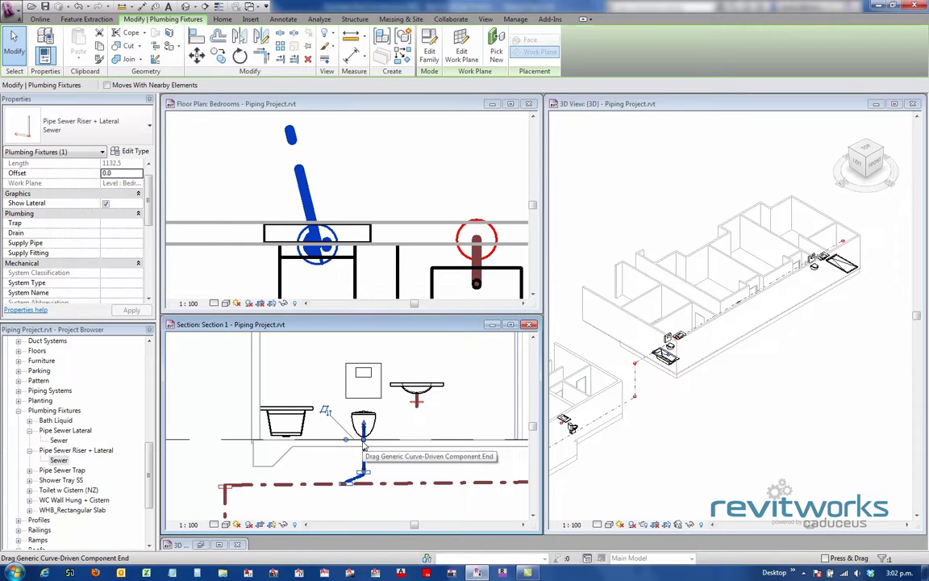
left_click_drag(363, 445, 364, 446)
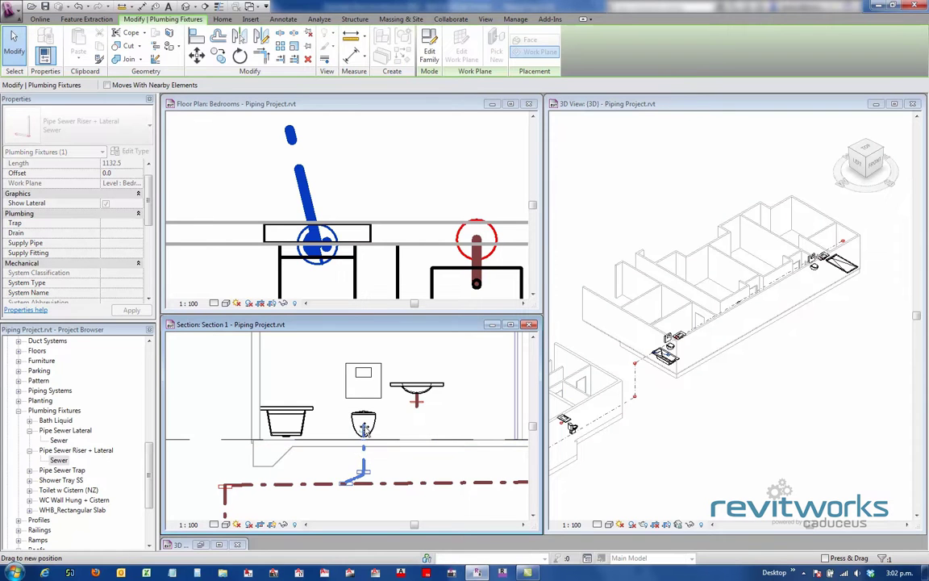
left_click_drag(363, 425, 363, 422)
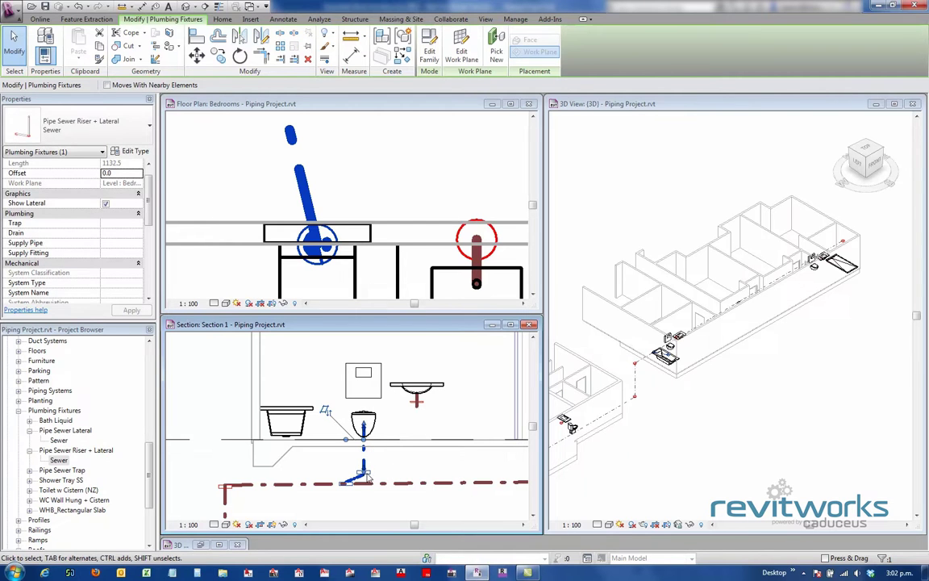
left_click_drag(365, 476, 364, 433)
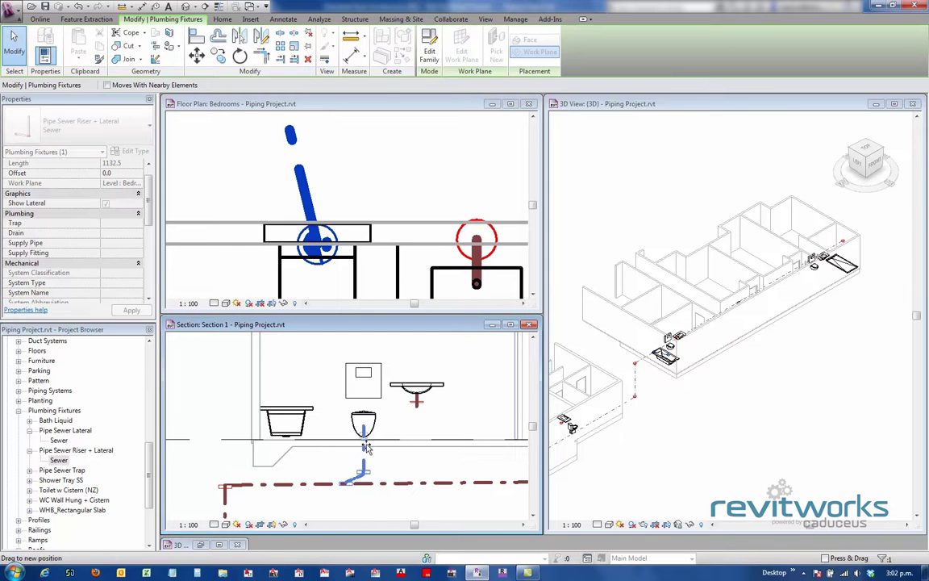
left_click_drag(364, 470, 365, 473)
scroll(350, 496, "up", 1)
left_click(385, 452)
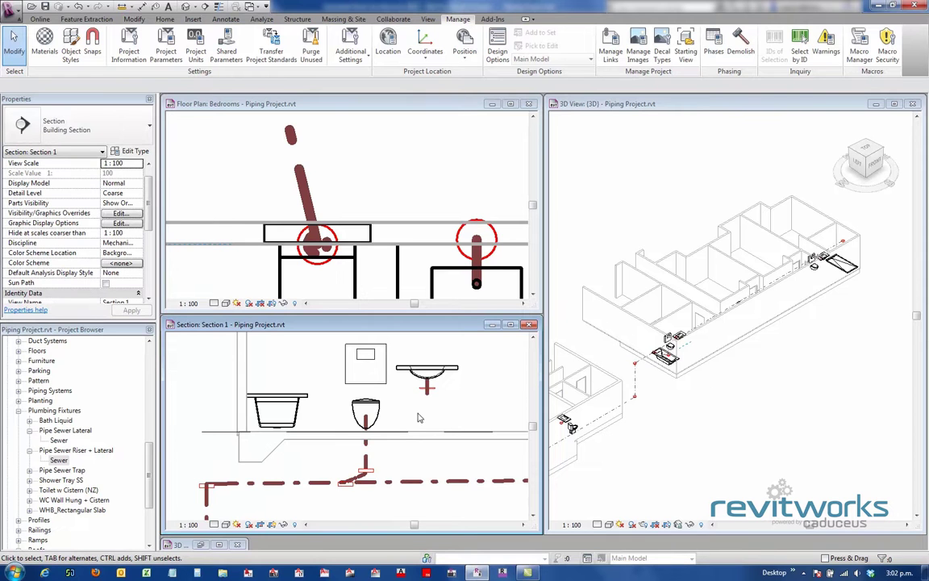
- Place a DN : 65 sewer riser with lateral in the Bedrooms plan, from the bath waste to the main lateral, pipe fall 1 in 10
scroll(391, 412, "down", 3)
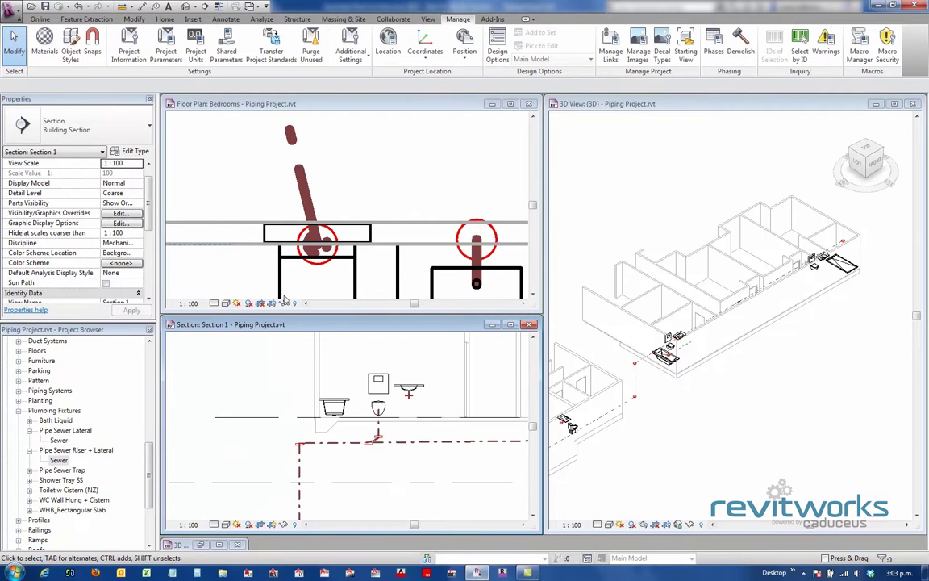
left_click(392, 172)
scroll(382, 203, "down", 3)
middle_click_drag(391, 220, 367, 262)
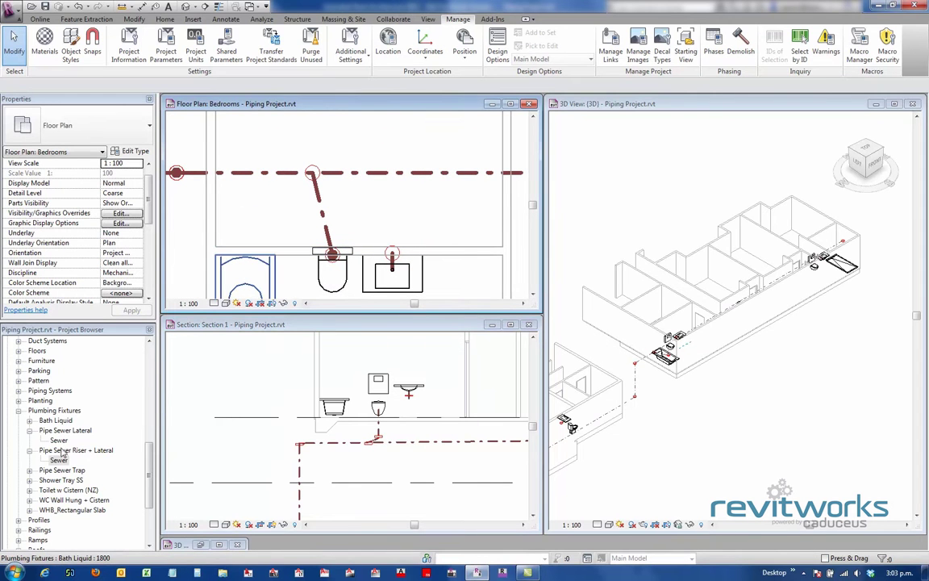
left_click_drag(59, 461, 270, 232)
scroll(271, 229, "down", 2)
middle_click_drag(271, 229, 295, 222)
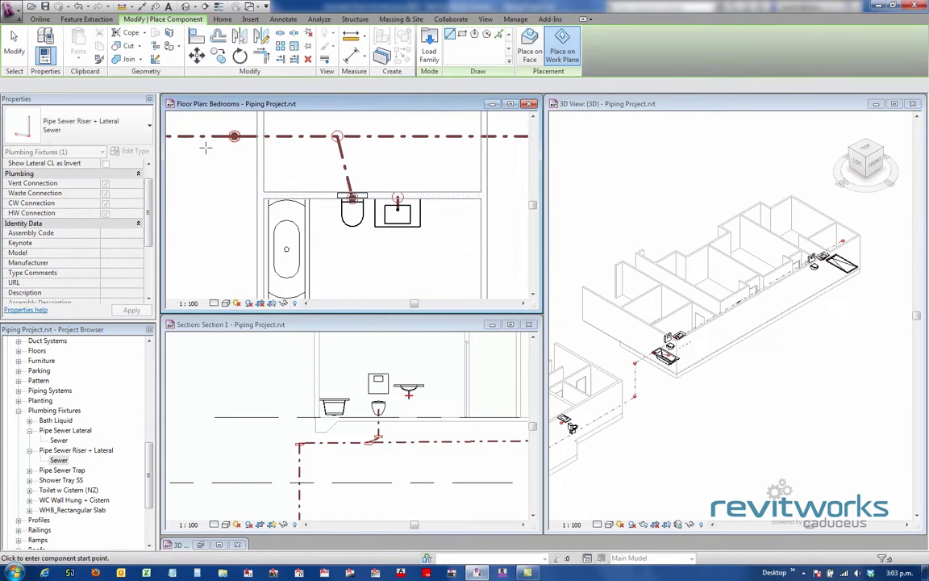
left_click_drag(149, 200, 146, 252)
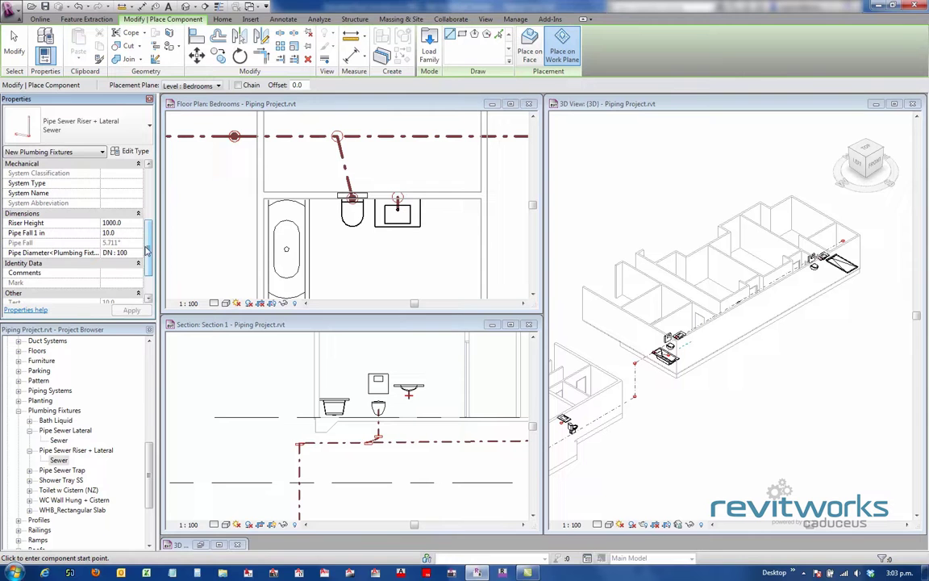
left_click(138, 253)
left_click(117, 280)
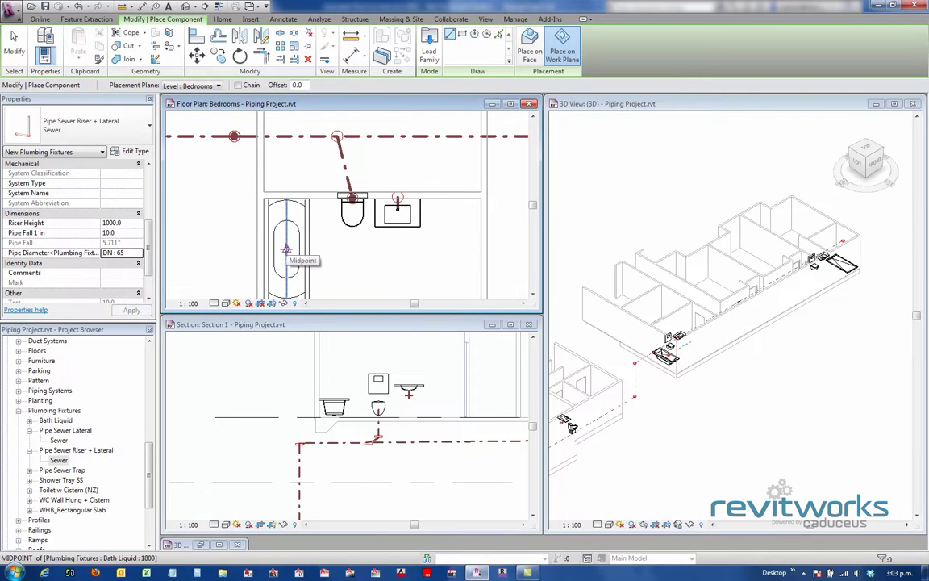
scroll(286, 249, "up", 3)
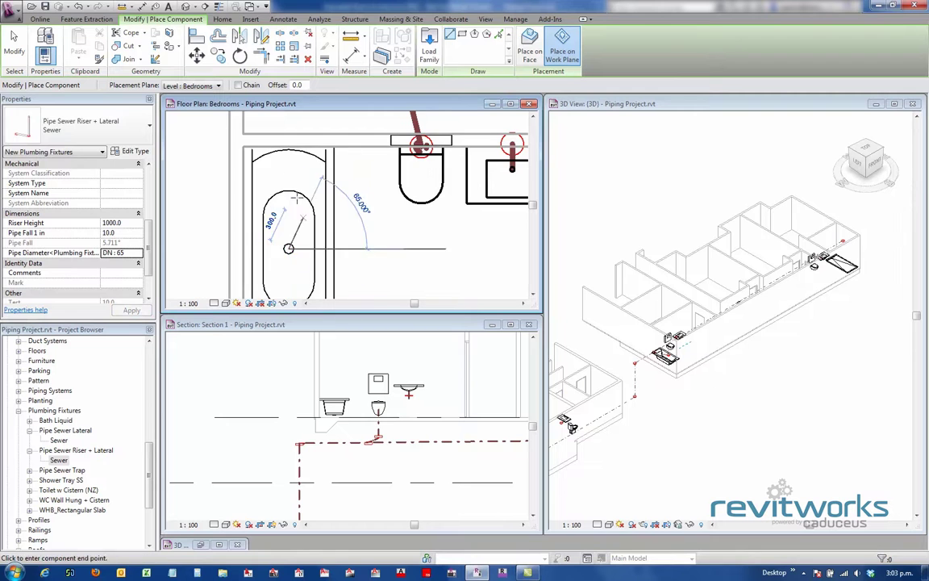
middle_click_drag(305, 204, 305, 281)
middle_click_drag(304, 178, 305, 258)
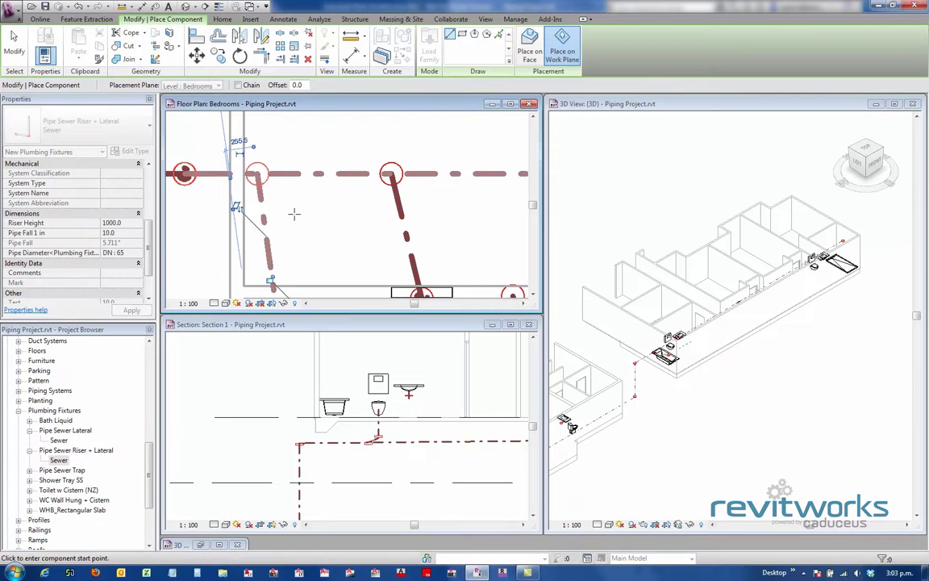
key("Escape")
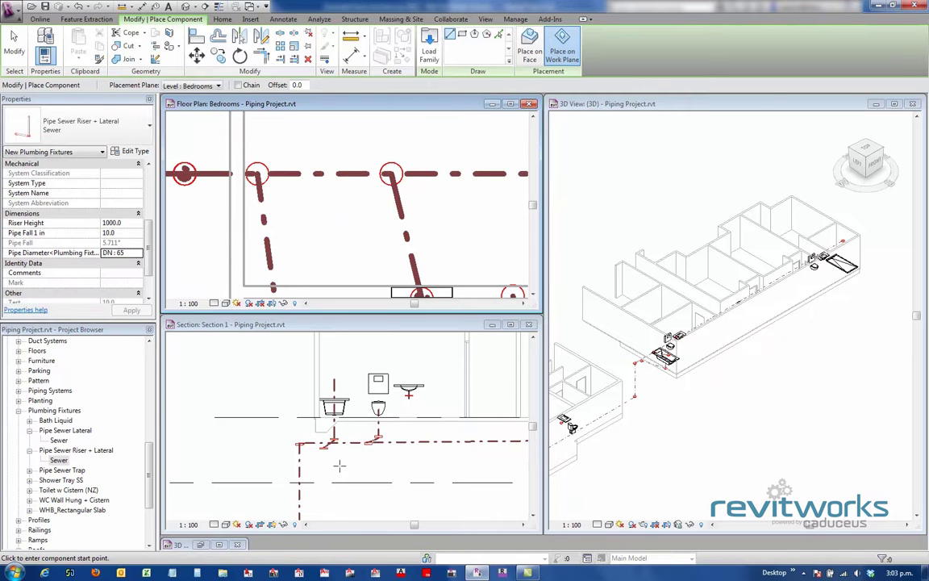
key("Escape")
- Raise the bath riser's base and sloping lateral in Section 1 so the lateral's lower end meets the main lateral
left_click(339, 466)
scroll(334, 451, "up", 2)
middle_click_drag(336, 450, 329, 473)
scroll(329, 472, "up", 2)
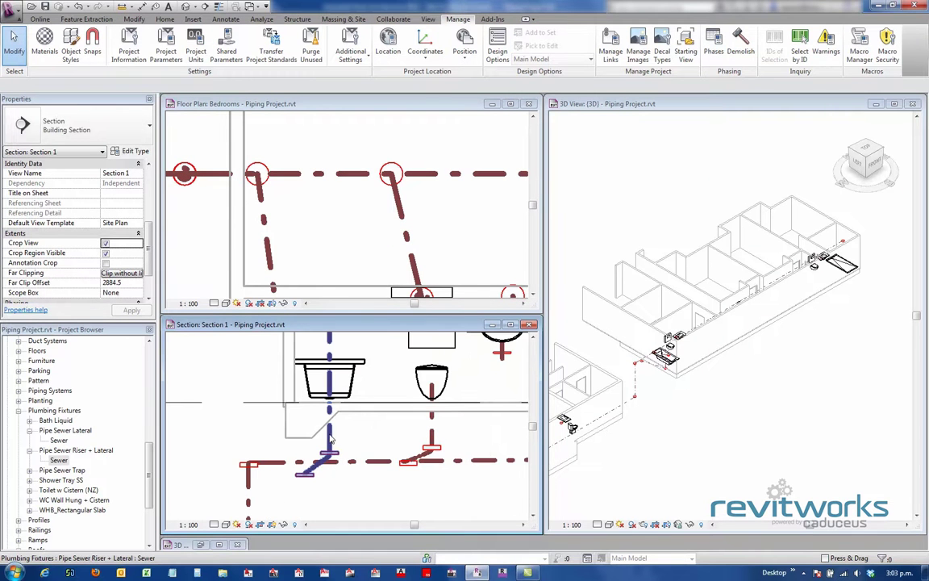
left_click(321, 481)
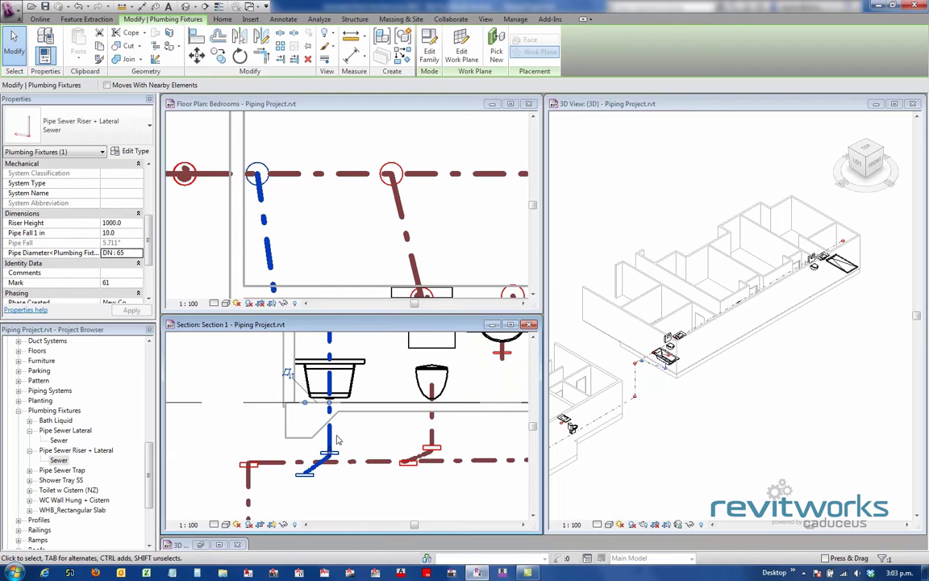
left_click_drag(334, 442, 329, 442)
left_click_drag(329, 482, 326, 491)
scroll(326, 488, "up", 2)
left_click_drag(335, 410, 335, 406)
left_click(388, 411)
middle_click_drag(375, 440, 375, 510)
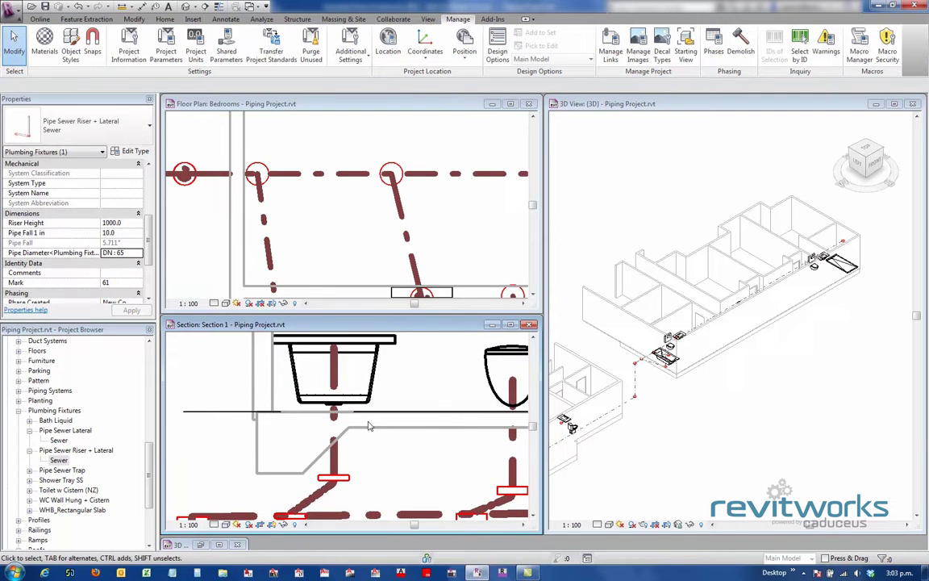
- Pull the top of the bath riser down into the bath in section, for a riser height of about 232 mm
scroll(369, 424, "down", 2)
middle_click_drag(367, 359, 362, 431)
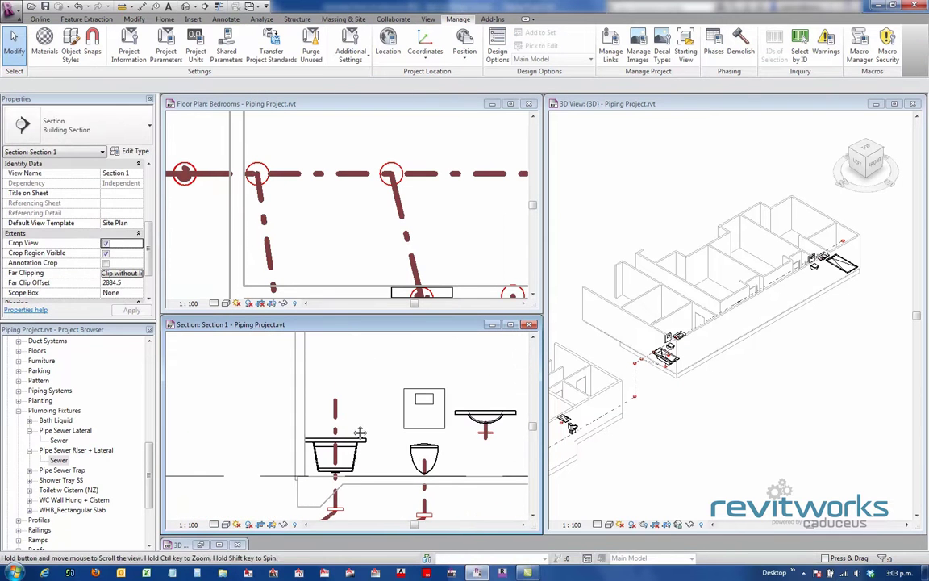
left_click(335, 403)
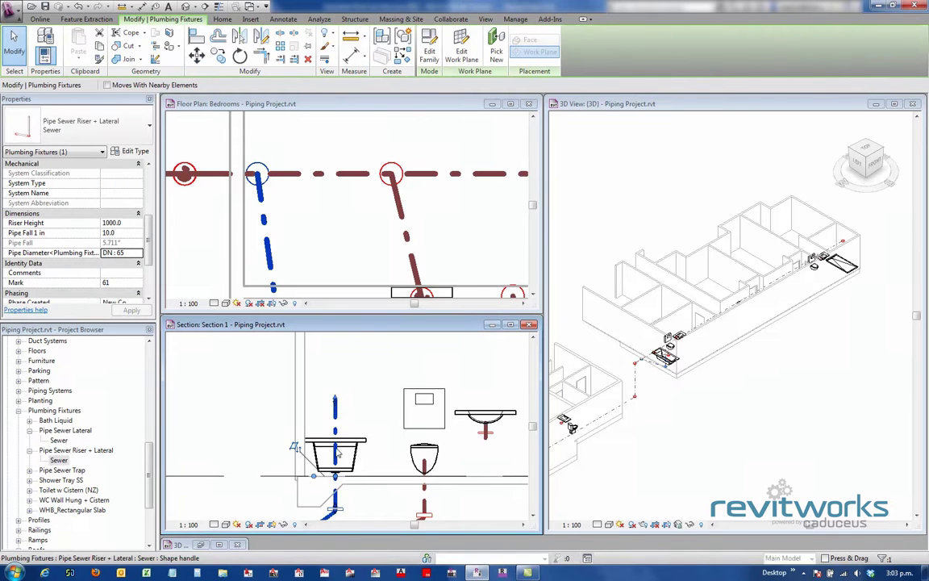
left_click_drag(335, 400, 335, 458)
scroll(351, 496, "up", 5)
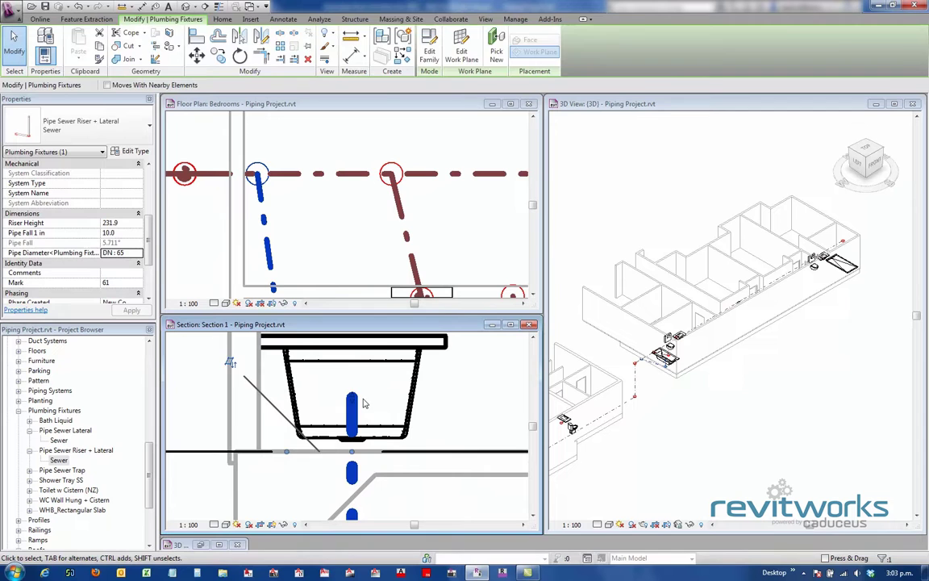
left_click(363, 403)
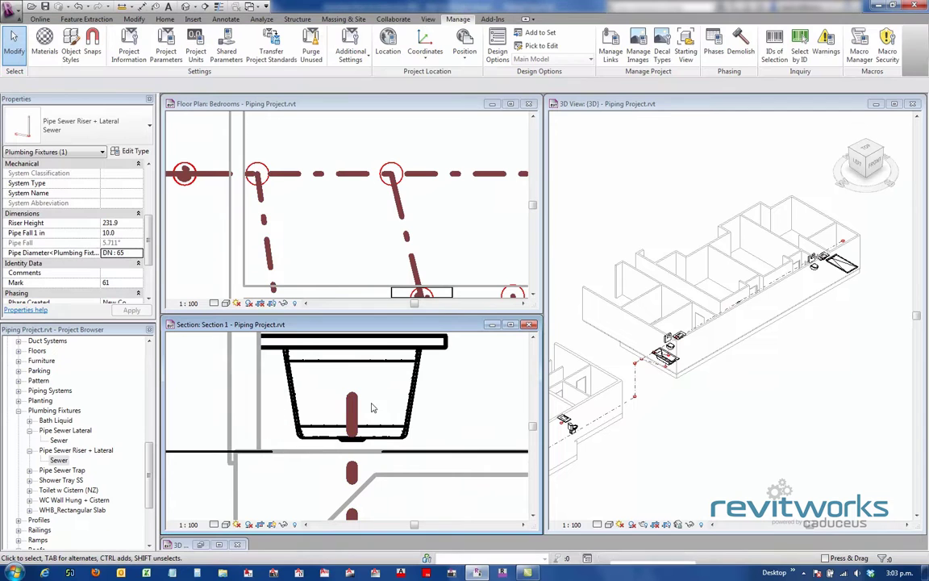
- Display thin lines and align the top of the bath riser with the underside of the bath in section
left_click(218, 7)
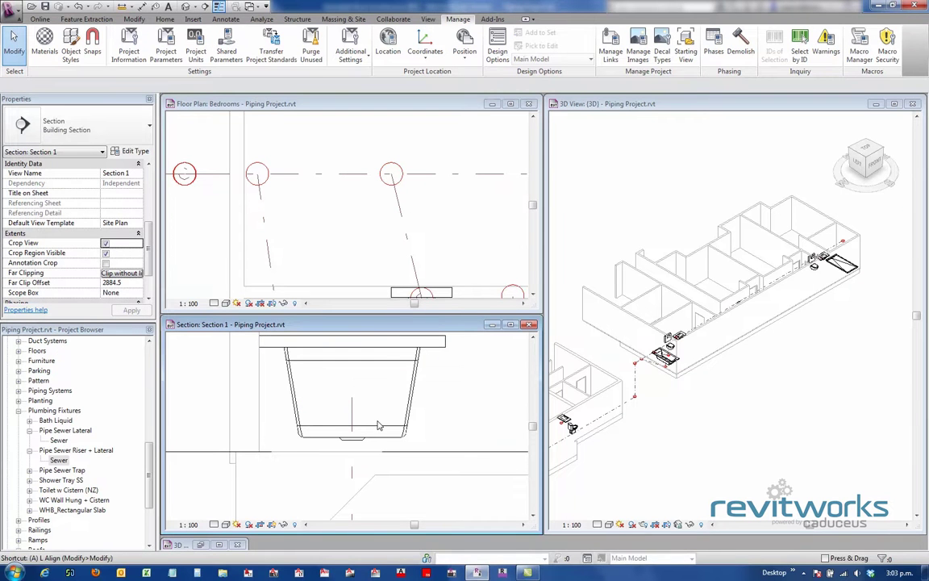
key("l")
left_click(358, 443)
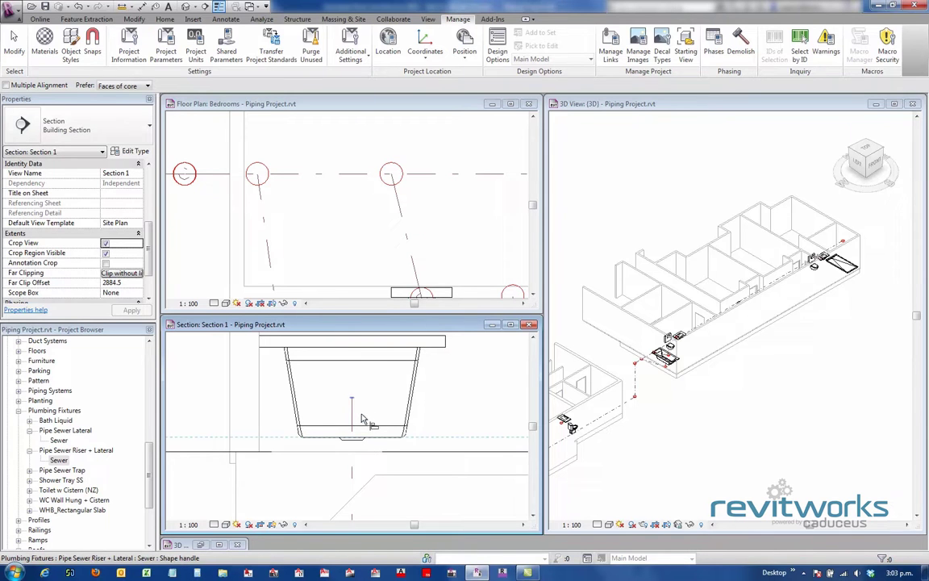
left_click(362, 419)
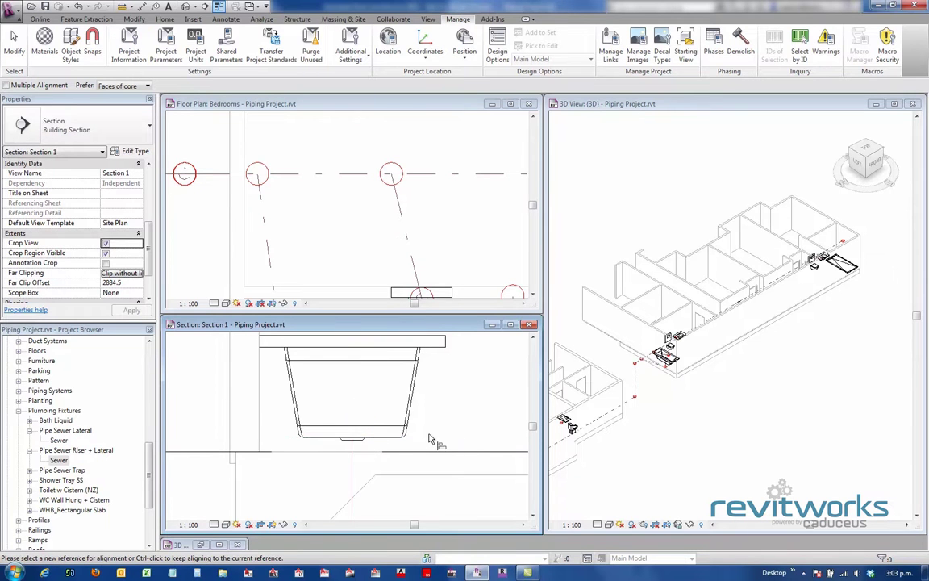
key("Escape")
- Place a sewer riser with lateral in plan from the basin's trap about 1127 mm to the main lateral at 107°
scroll(425, 371, "down", 3)
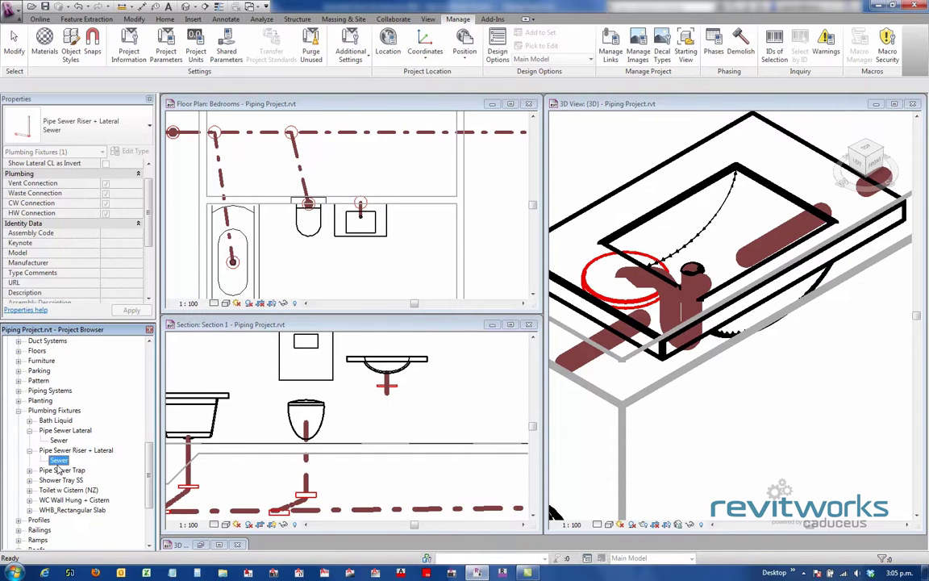
left_click_drag(359, 254, 396, 219)
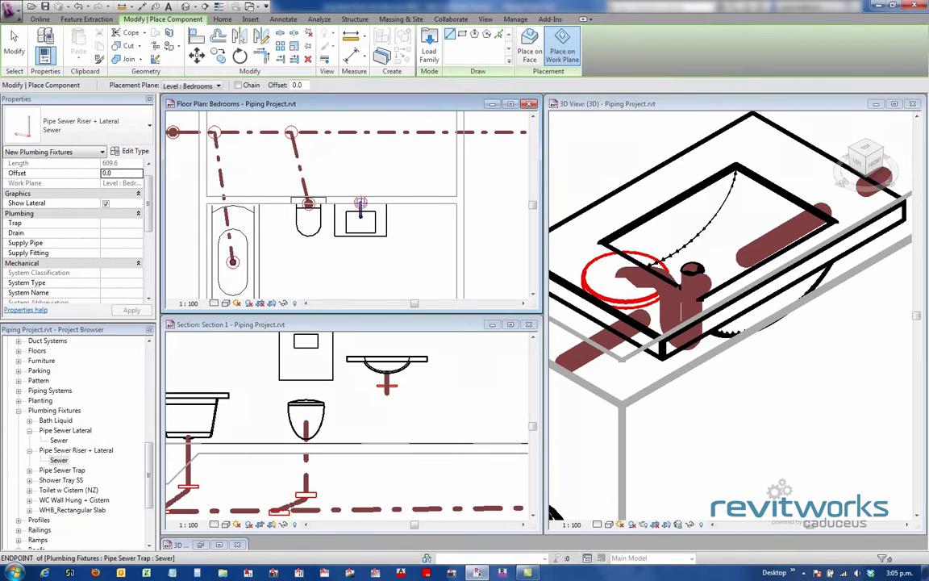
left_click(360, 202)
left_click(341, 132)
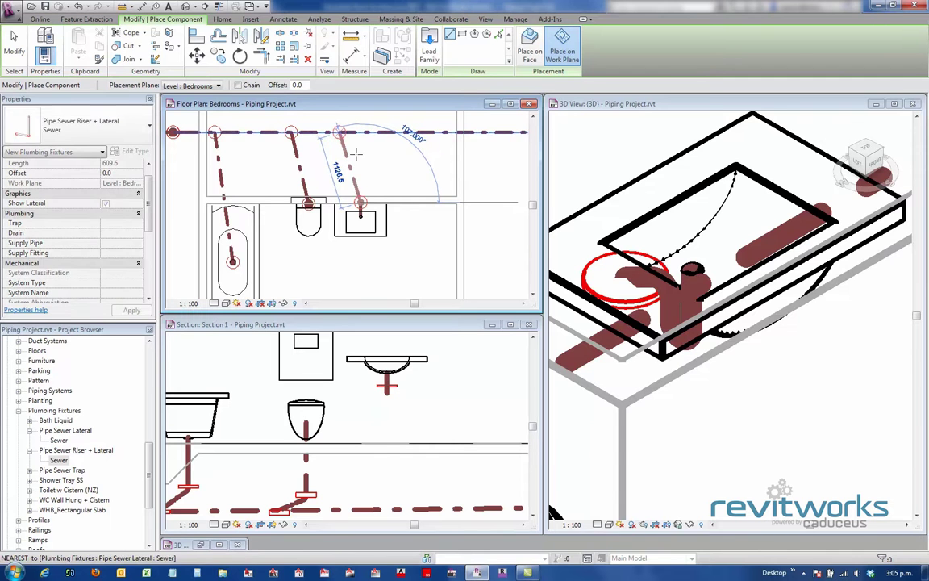
key("Escape")
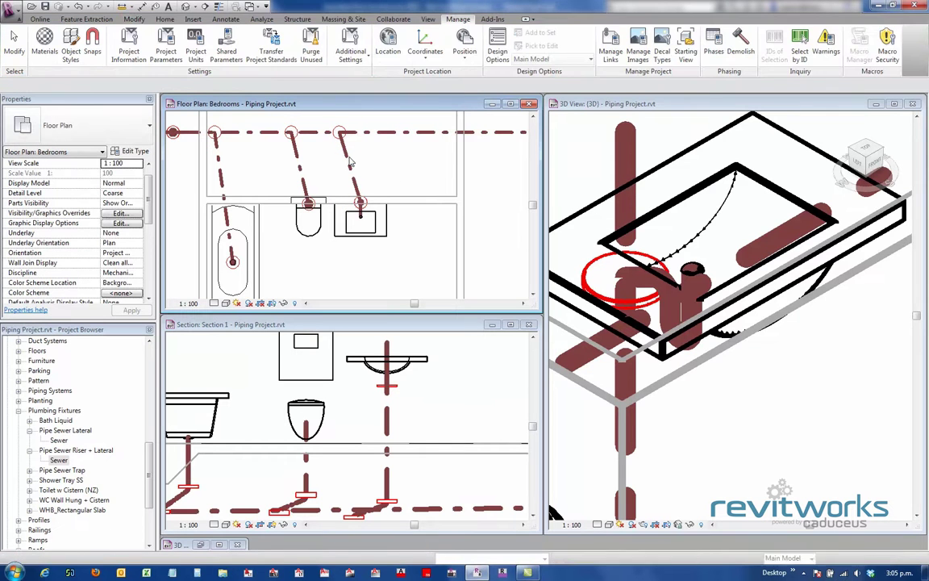
- Set the pipe diameter of the basin's riser and lateral to DN 40
left_click(349, 165)
left_click_drag(149, 199, 145, 242)
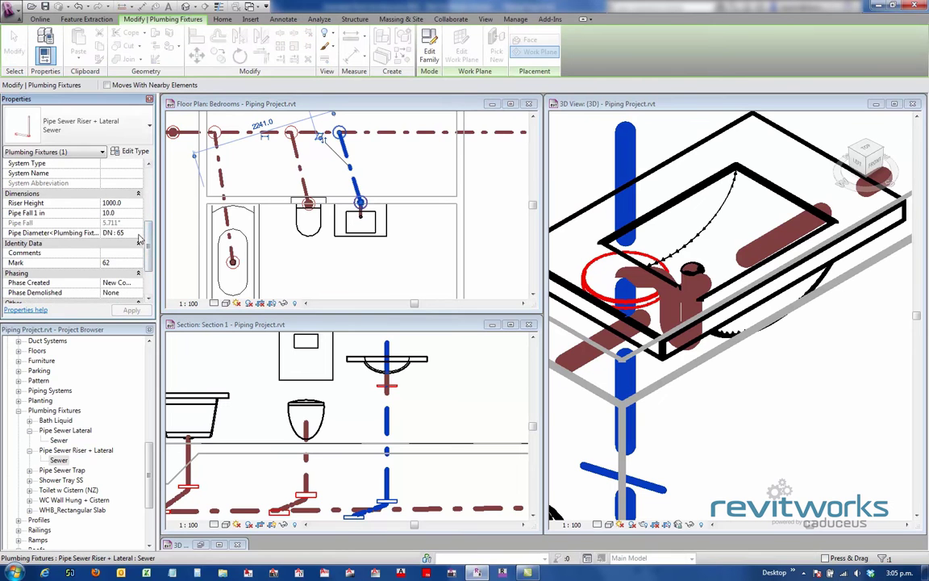
left_click(138, 235)
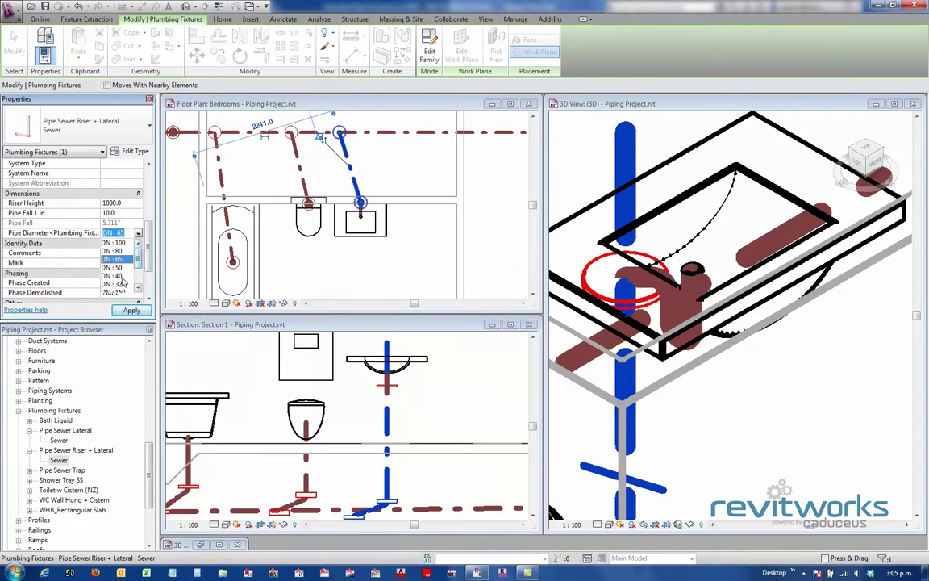
left_click(117, 276)
left_click(422, 268)
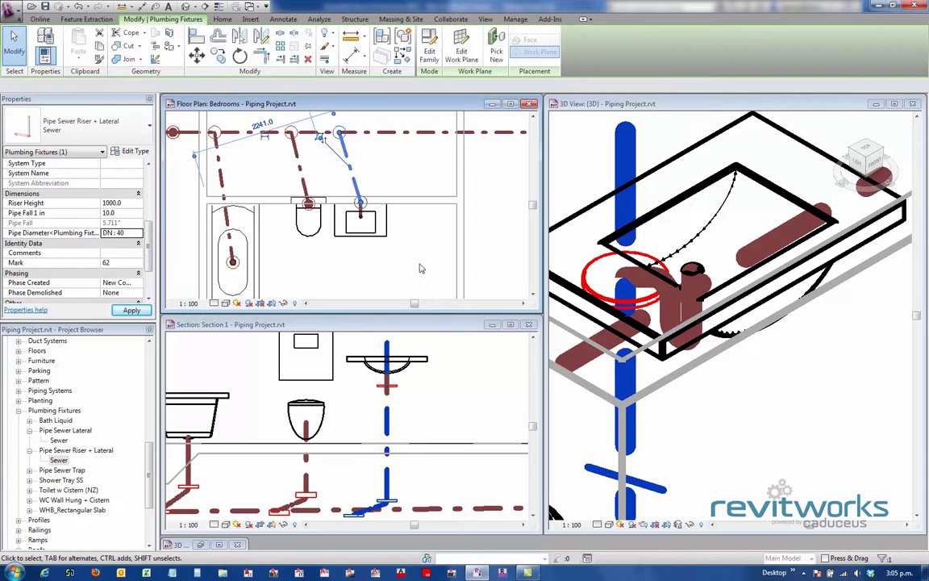
- Pull the top of the basin riser down to the basin's trap in Section 1, for a riser height of about 580 mm
left_click(429, 377)
left_click(386, 415)
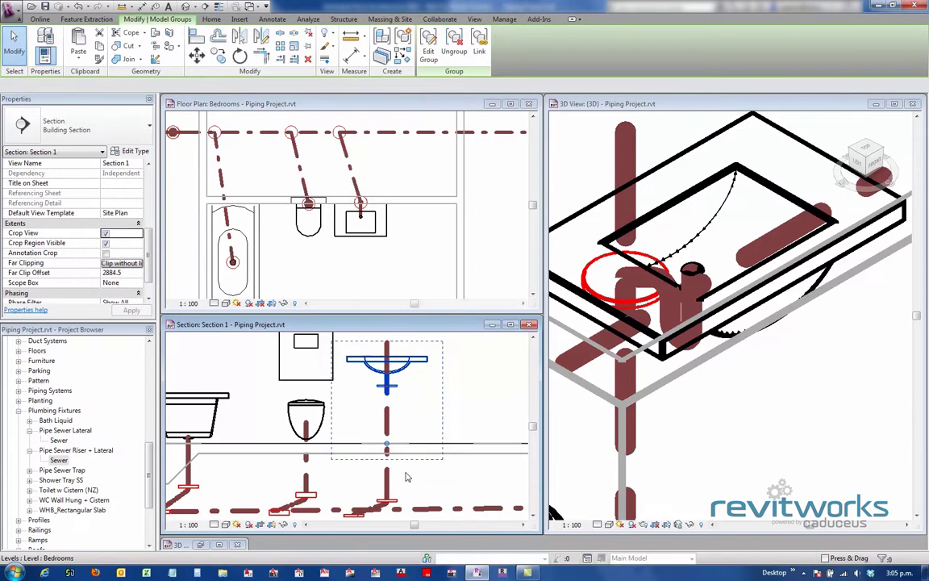
left_click(407, 477)
left_click(390, 345)
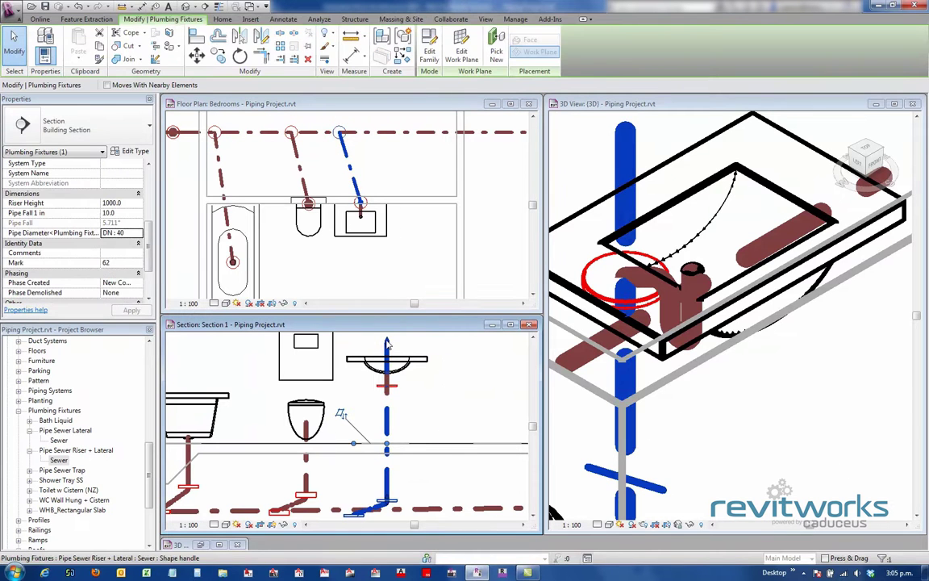
left_click_drag(390, 389, 390, 389)
left_click(421, 427)
- Adjust the base of the basin riser in Section 1 so its sloping lateral's lower end meets the main lateral
middle_click_drag(423, 433, 440, 373)
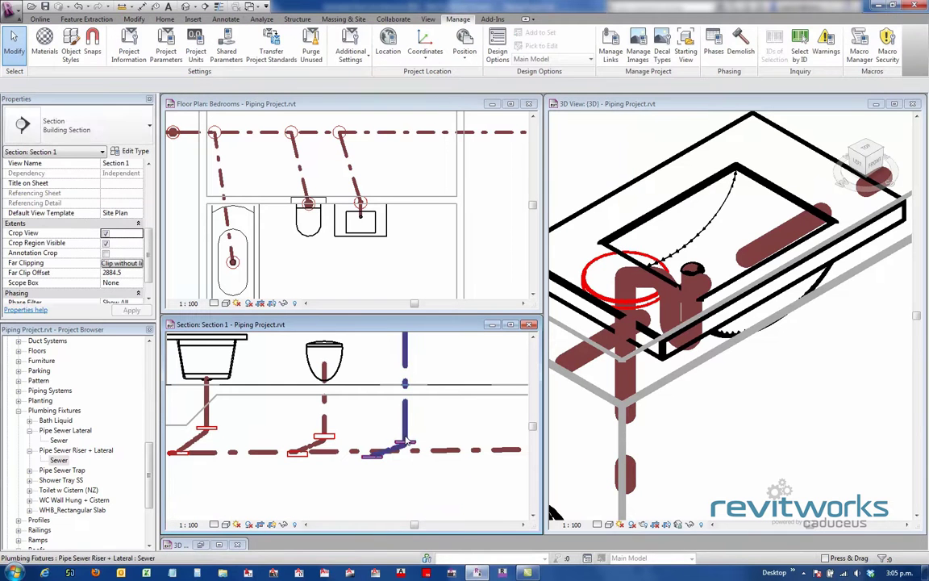
left_click(407, 448)
left_click_drag(406, 444, 405, 435)
scroll(375, 473, "up", 3)
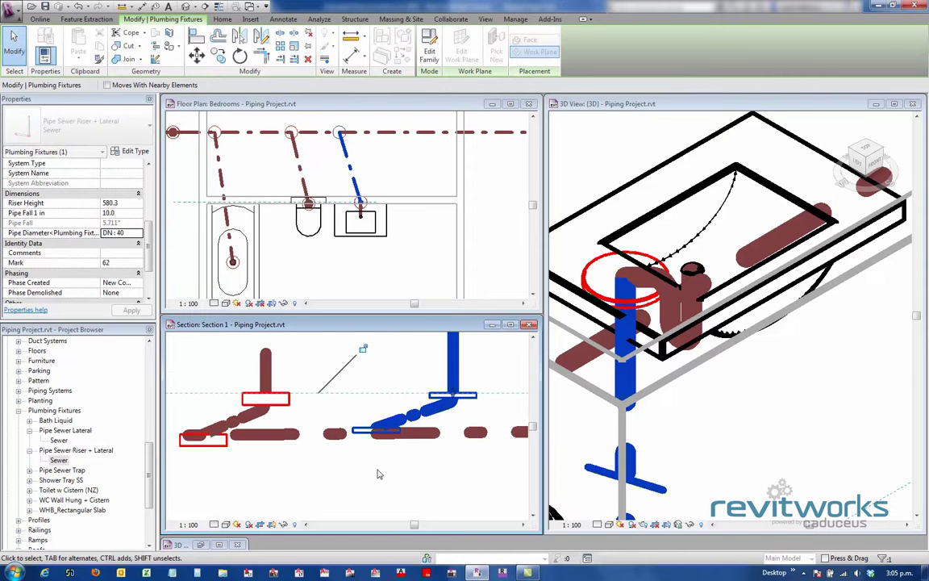
left_click(377, 472)
left_click(410, 421)
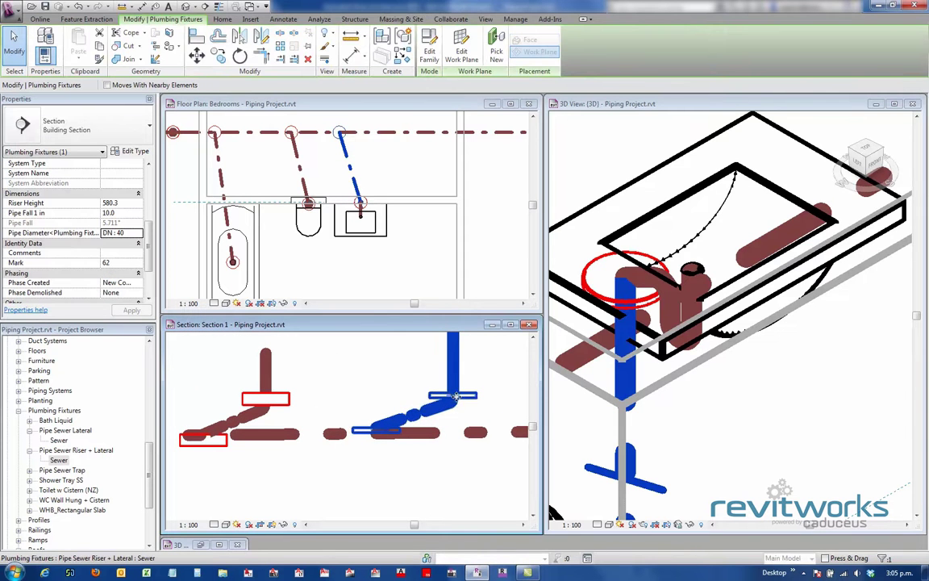
left_click_drag(456, 401, 456, 404)
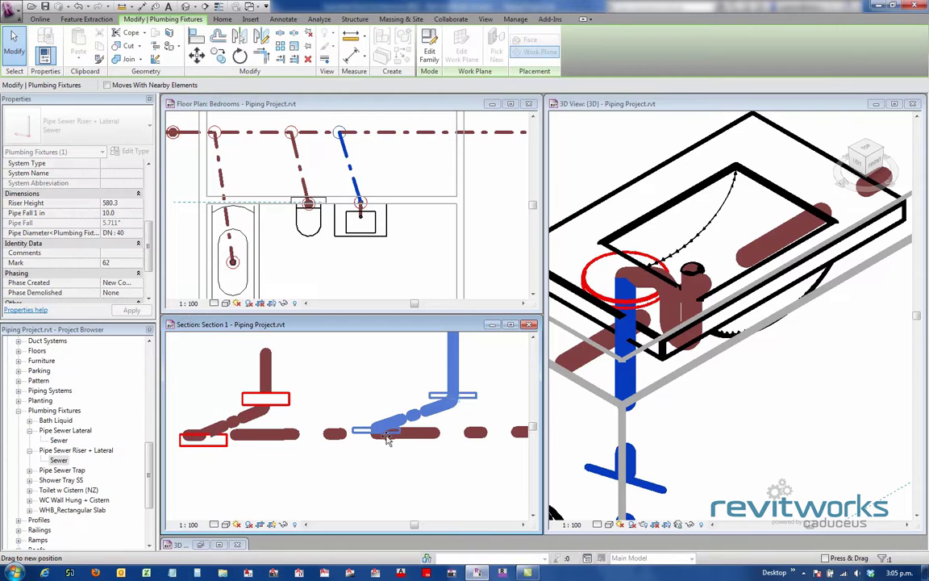
left_click_drag(387, 440, 389, 438)
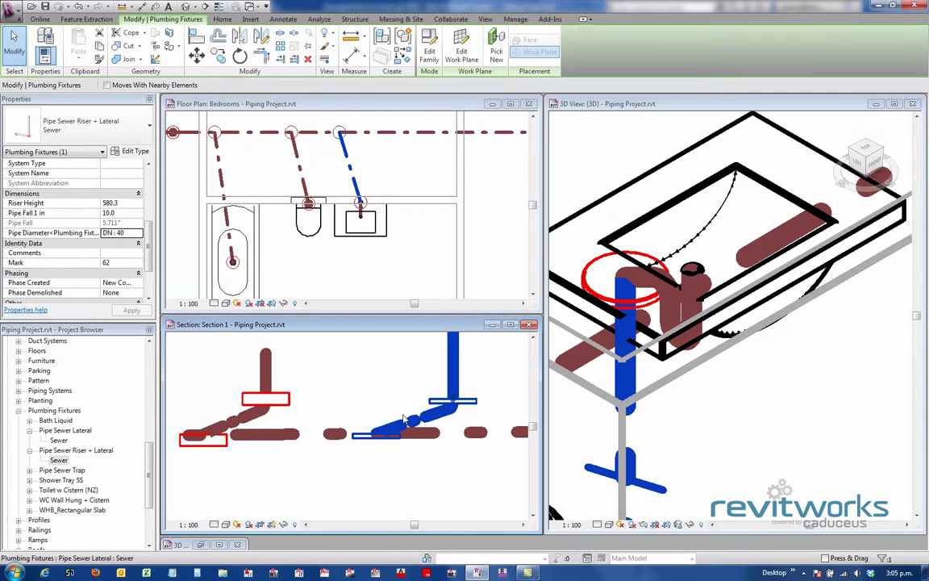
left_click(387, 471)
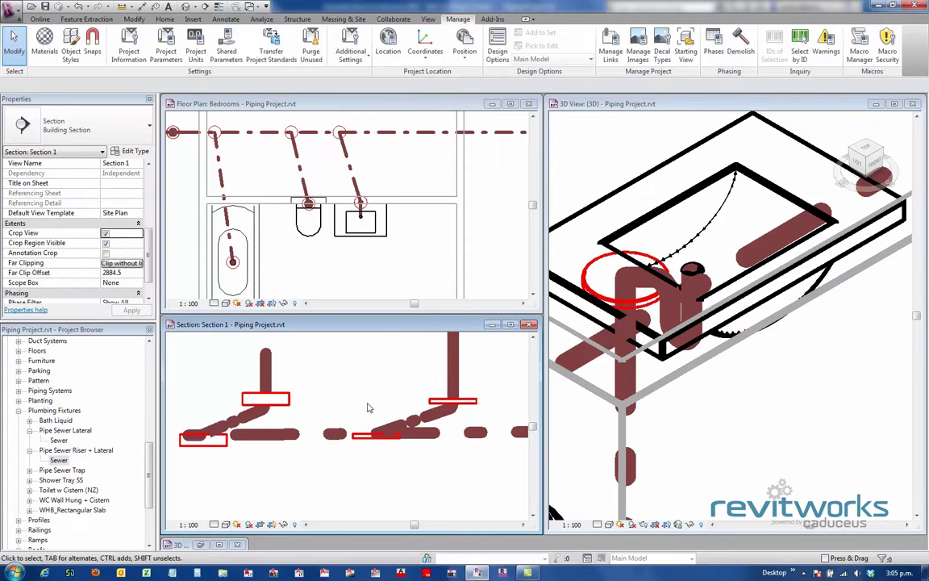
- Examine the three fixture connections in Section 1 and the main lateral in the Bedrooms plan as far as its end beyond the shower room
scroll(373, 434, "down", 1)
scroll(367, 442, "down", 3)
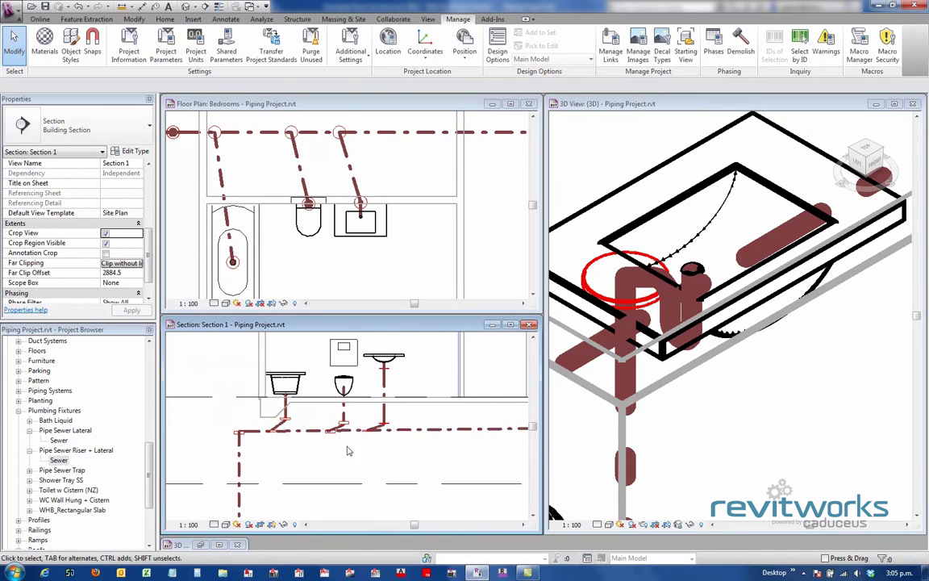
scroll(347, 451, "down", 2)
scroll(408, 243, "down", 4)
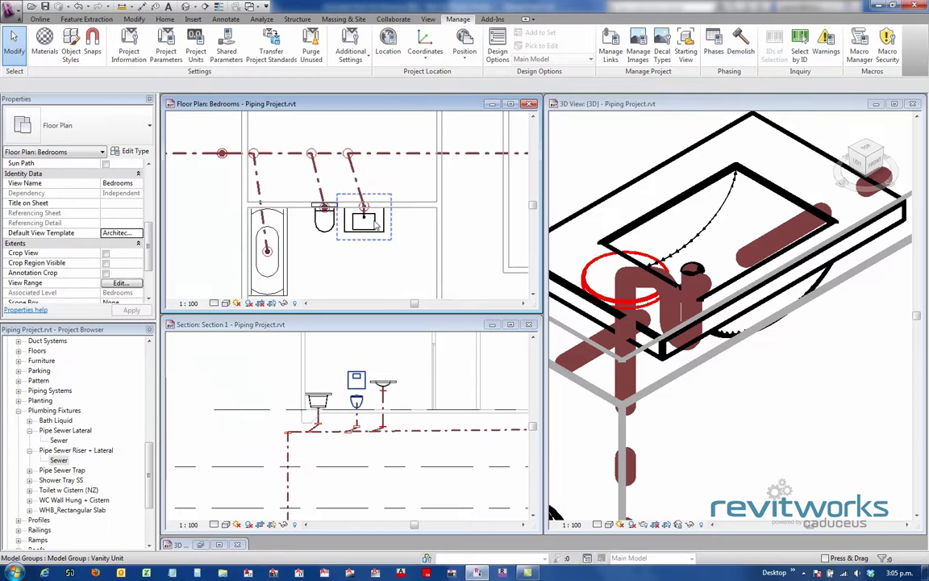
scroll(347, 250, "down", 2)
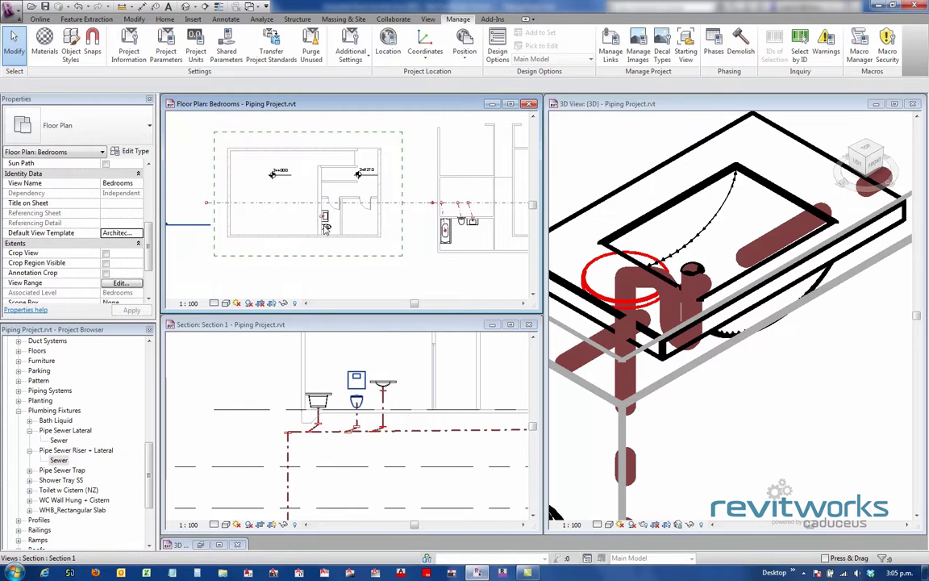
scroll(407, 250, "down", 1)
middle_click_drag(306, 229, 143, 202)
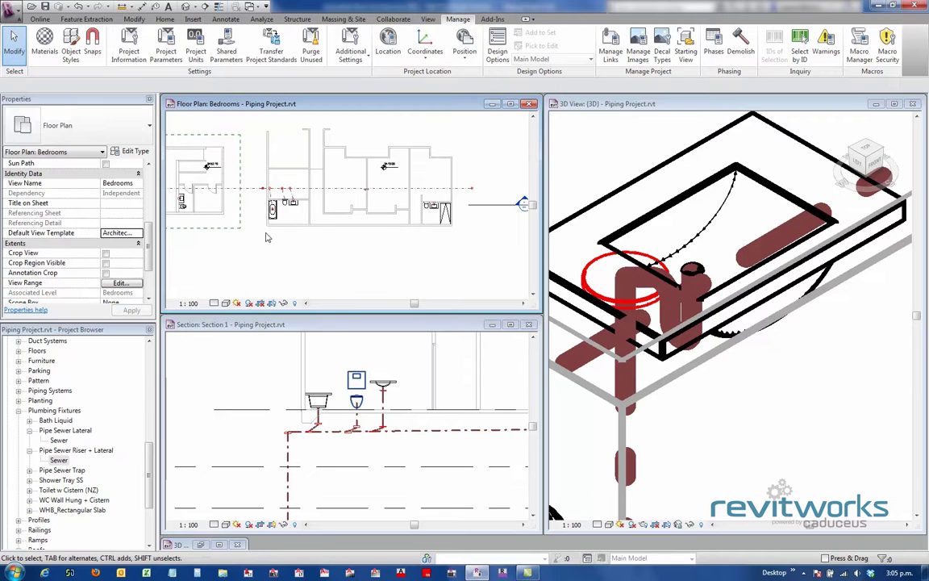
scroll(271, 226, "down", 3)
middle_click_drag(268, 249, 347, 257)
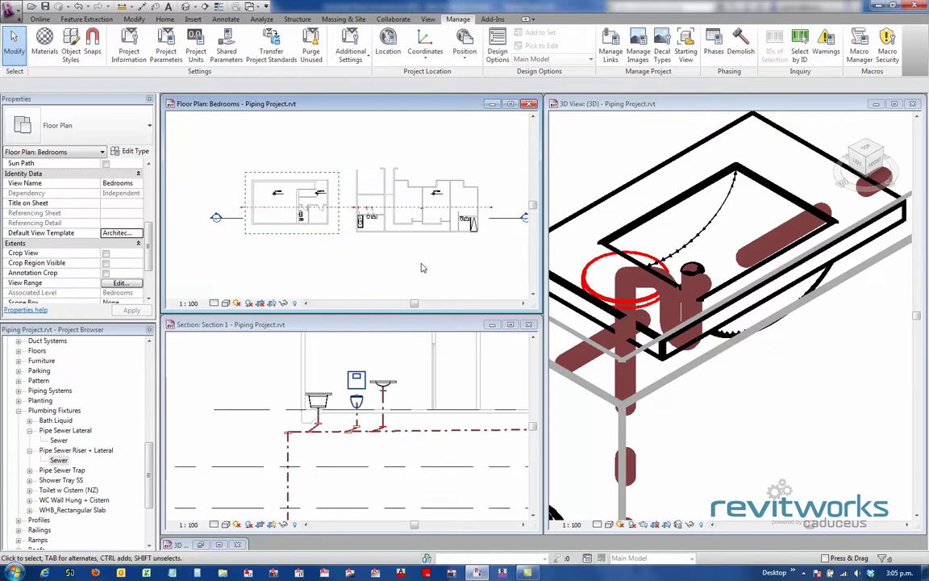
scroll(378, 271, "up", 5)
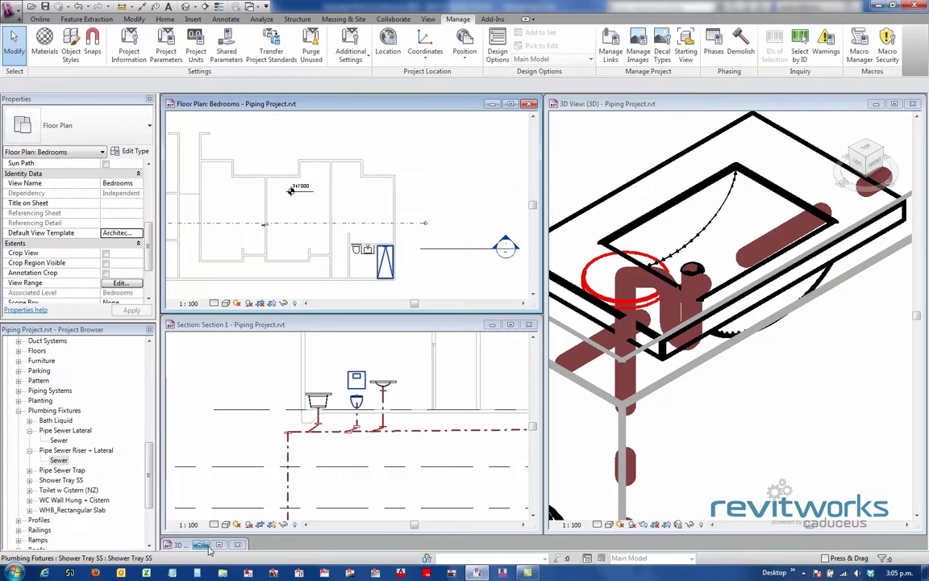
- Load the Inspection Opening family from the RevitWorks piping store project into Piping Project.rvt
left_click(202, 547)
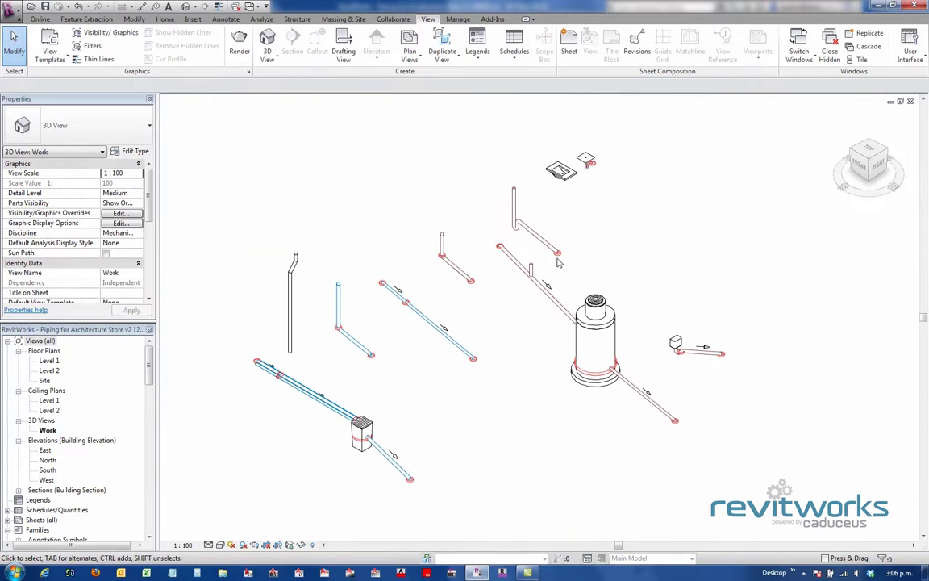
scroll(540, 270, "up", 5)
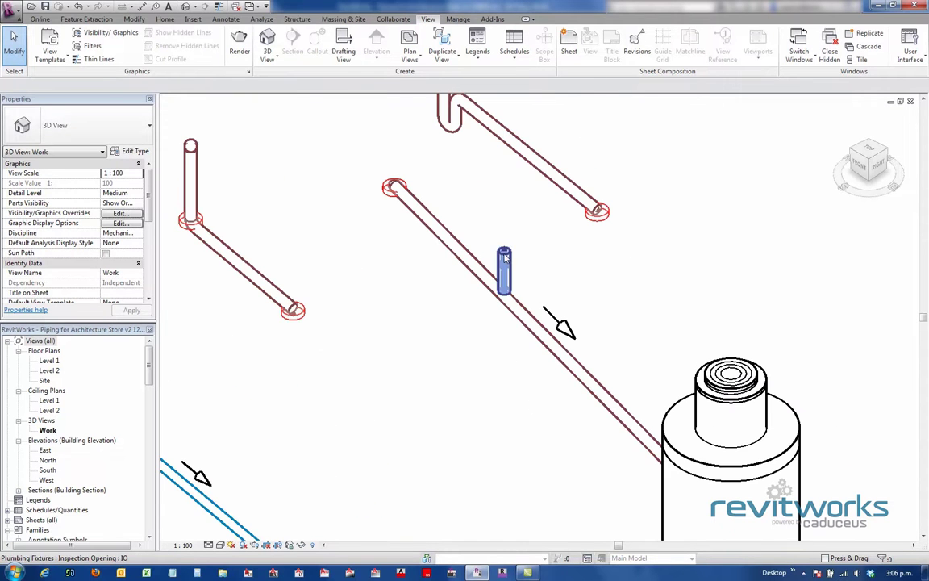
left_click(504, 257)
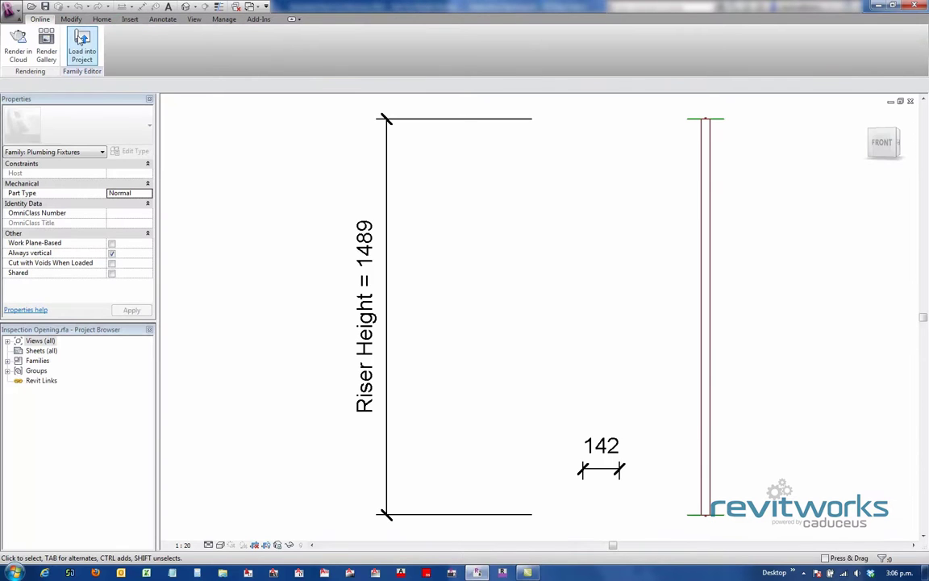
left_click(81, 42)
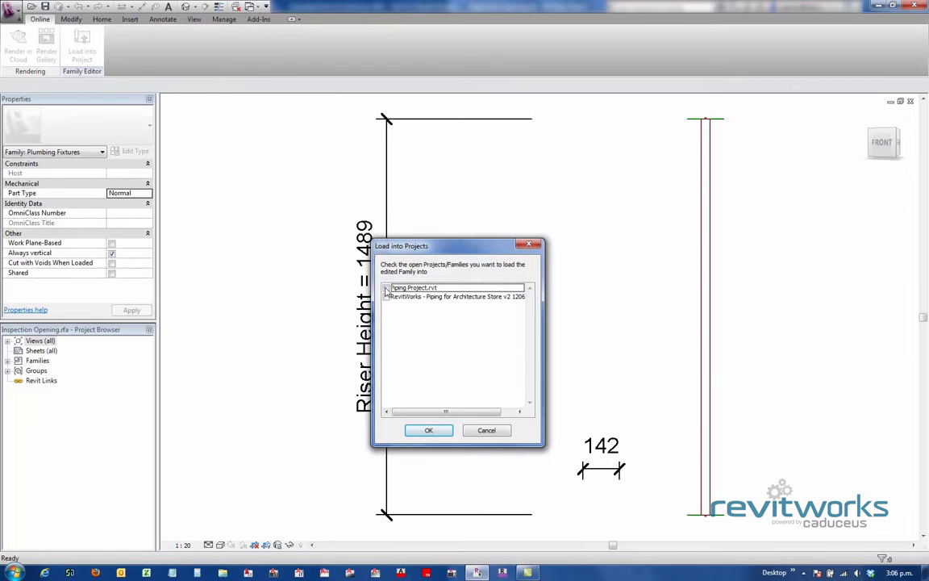
left_click(436, 432)
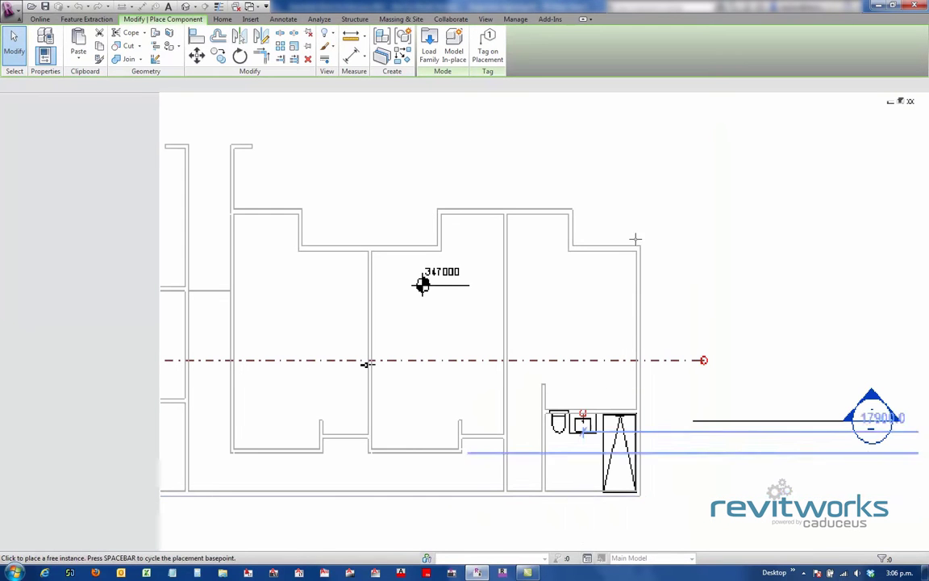
- Place an Inspection Opening IO at the main lateral's end outside the shower room wall in the Bedrooms plan
scroll(695, 332, "up", 1)
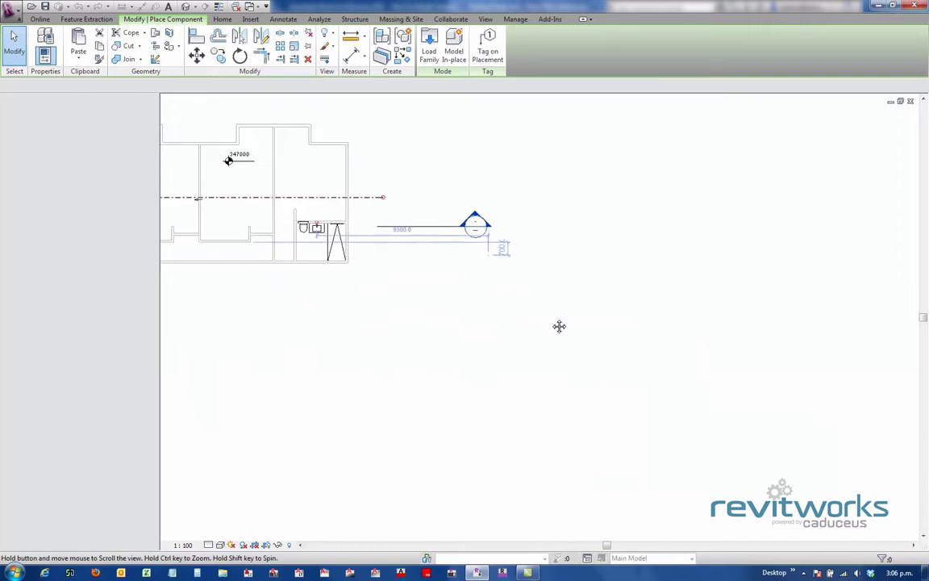
scroll(443, 248, "up", 5)
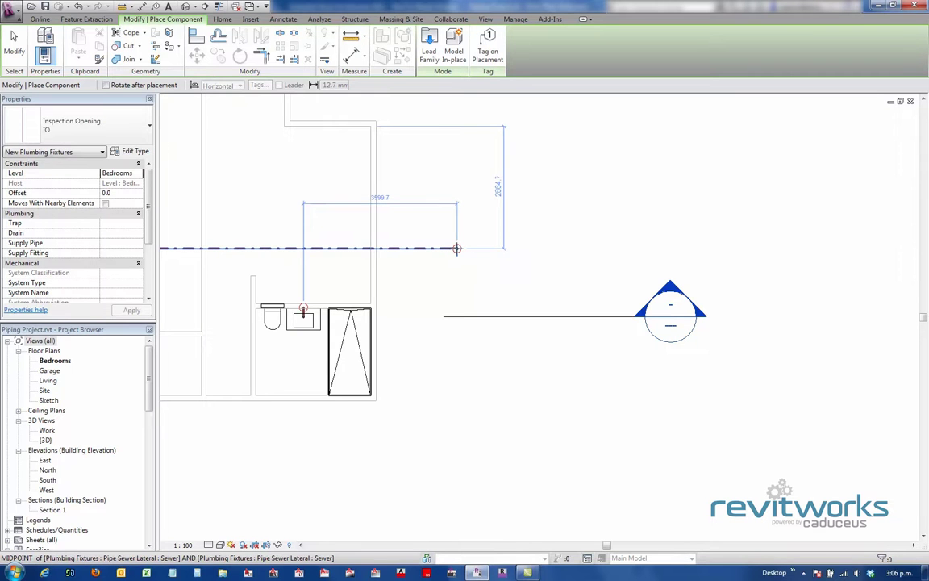
left_click(456, 248)
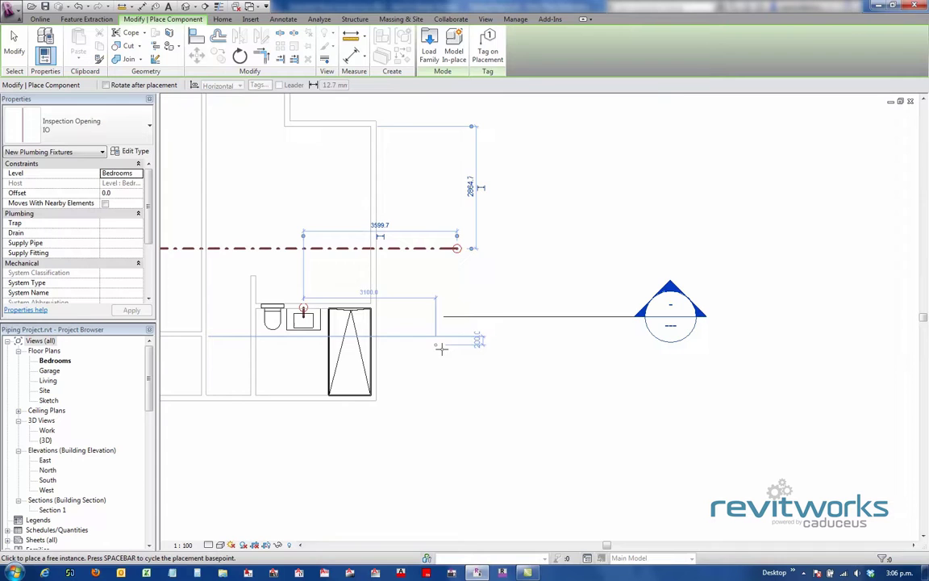
key("Escape")
key("Escape")
- Close the Inspection Opening family without saving it and tile the remaining project views
key("w")
key("t")
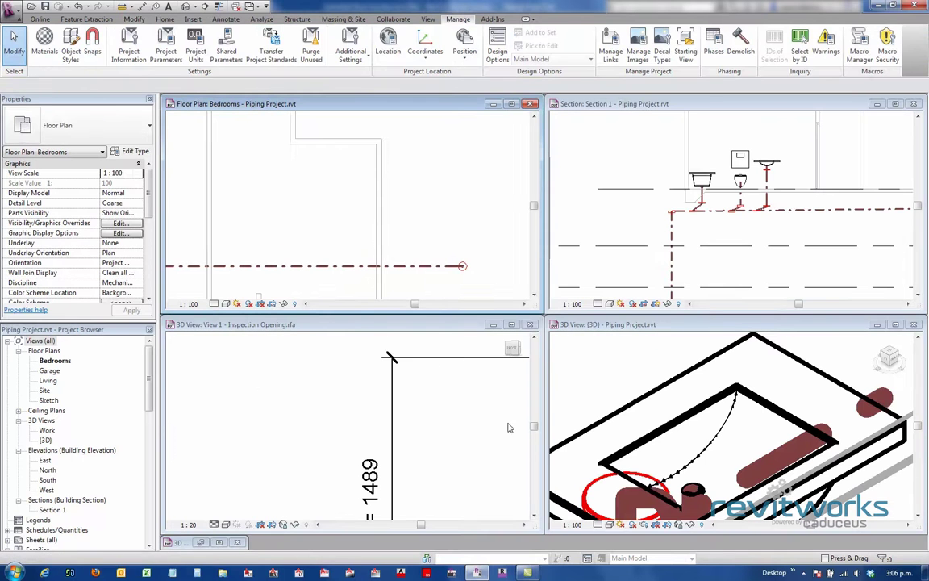
left_click(533, 325)
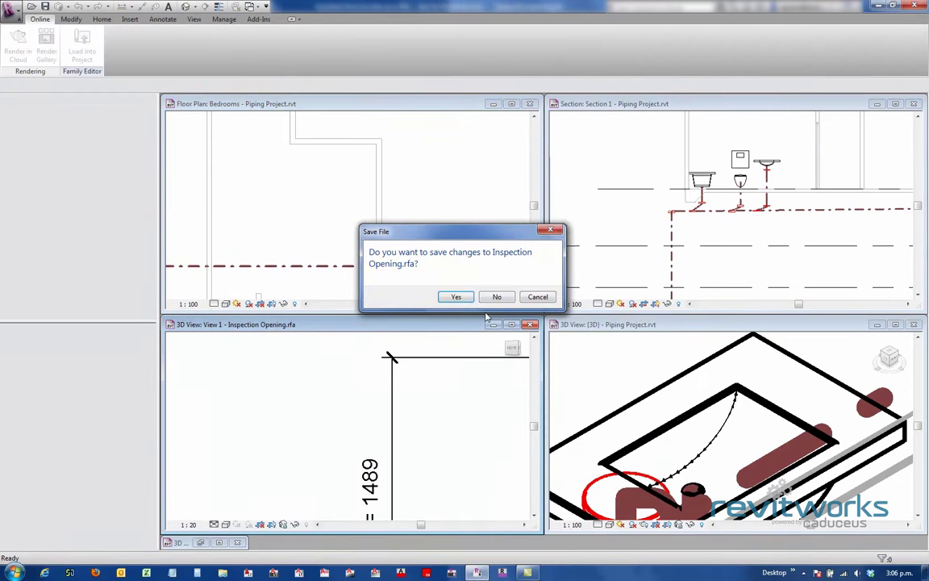
left_click(497, 297)
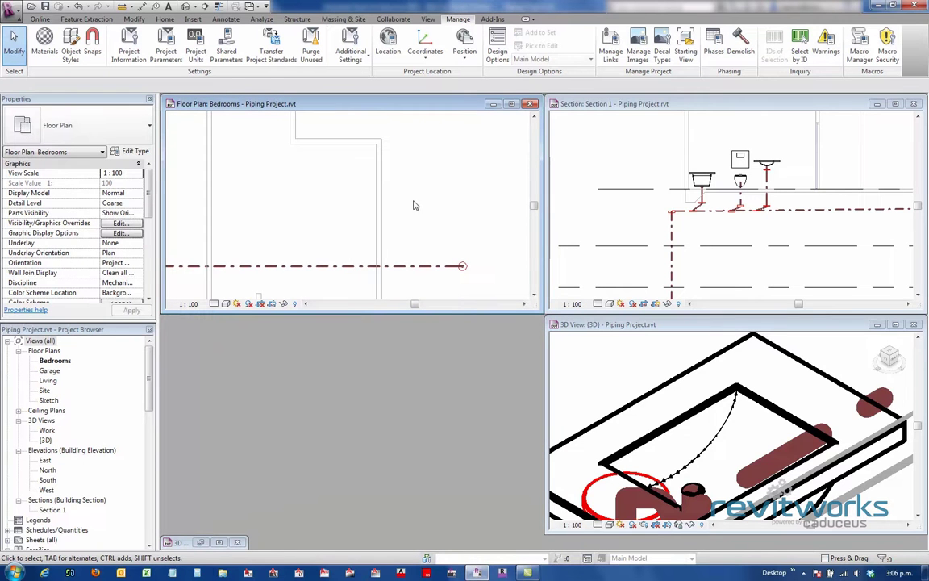
key("w")
key("t")
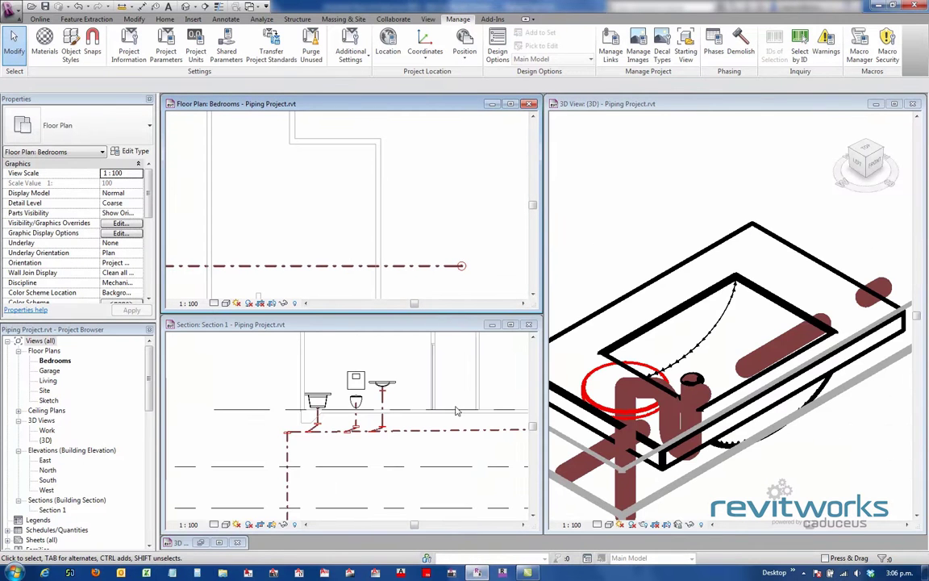
- Pull the inspection opening's top down to the Bedrooms level and its lower end to the main lateral in Section 1
scroll(375, 392, "down", 5)
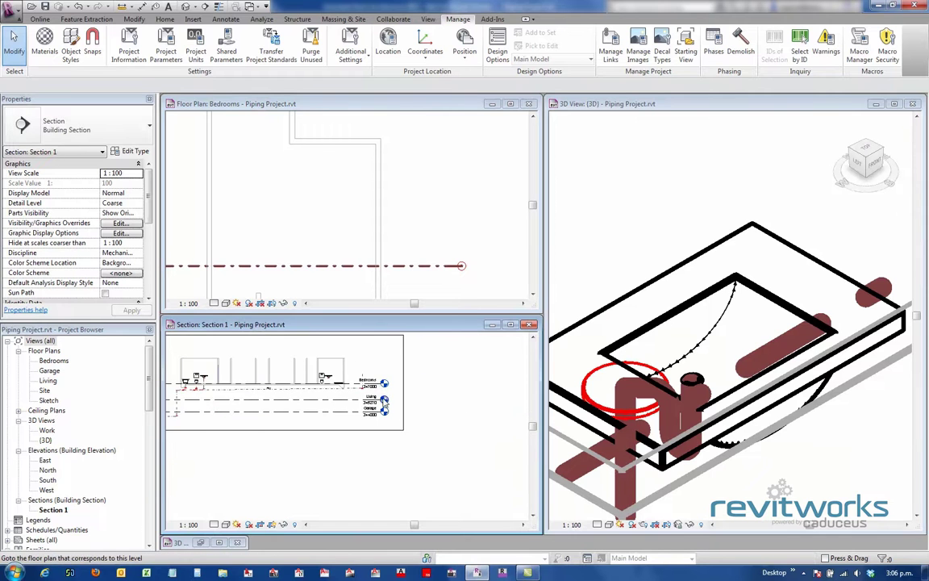
scroll(375, 391, "up", 6)
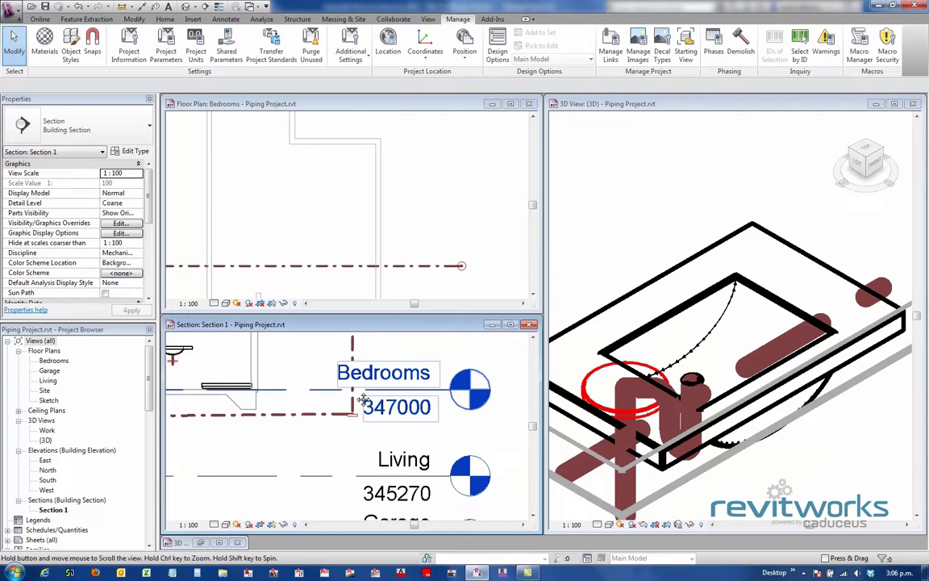
left_click(346, 373)
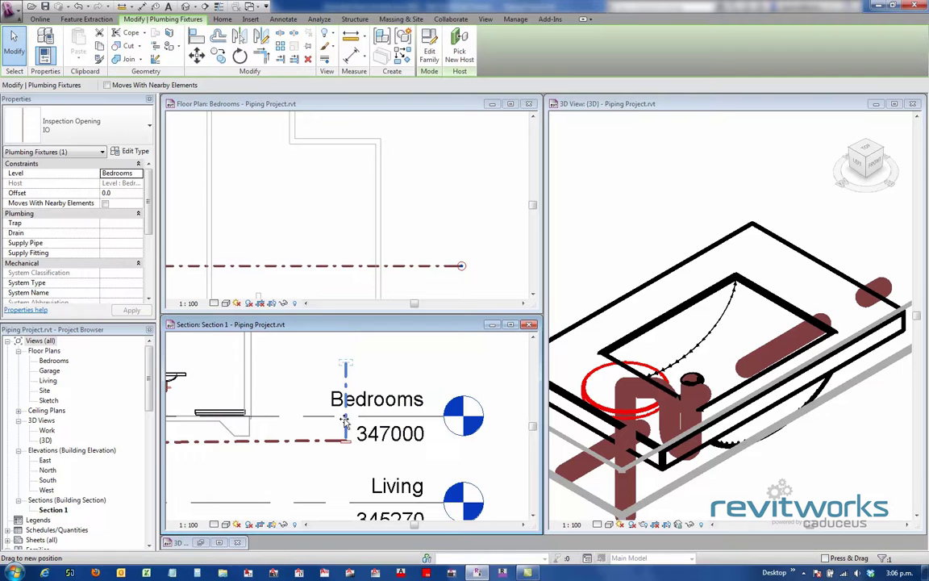
scroll(346, 425, "up", 3)
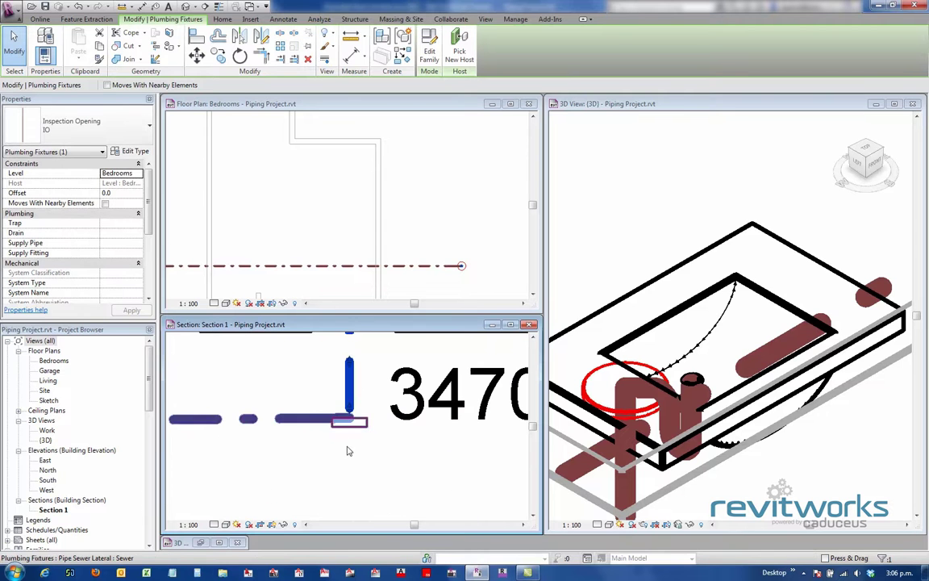
left_click_drag(350, 410, 350, 419)
left_click(385, 444)
left_click(451, 297)
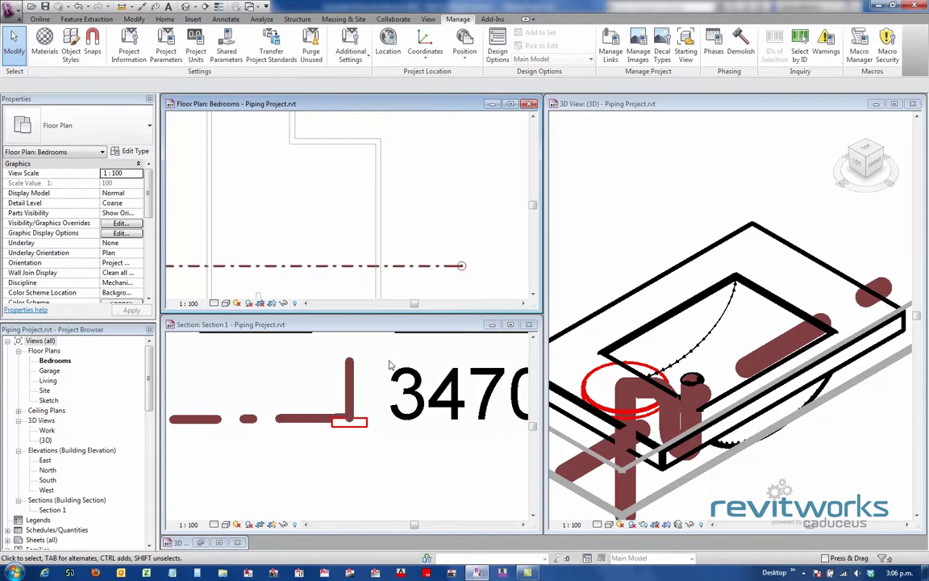
left_click(352, 382)
scroll(370, 379, "down", 4)
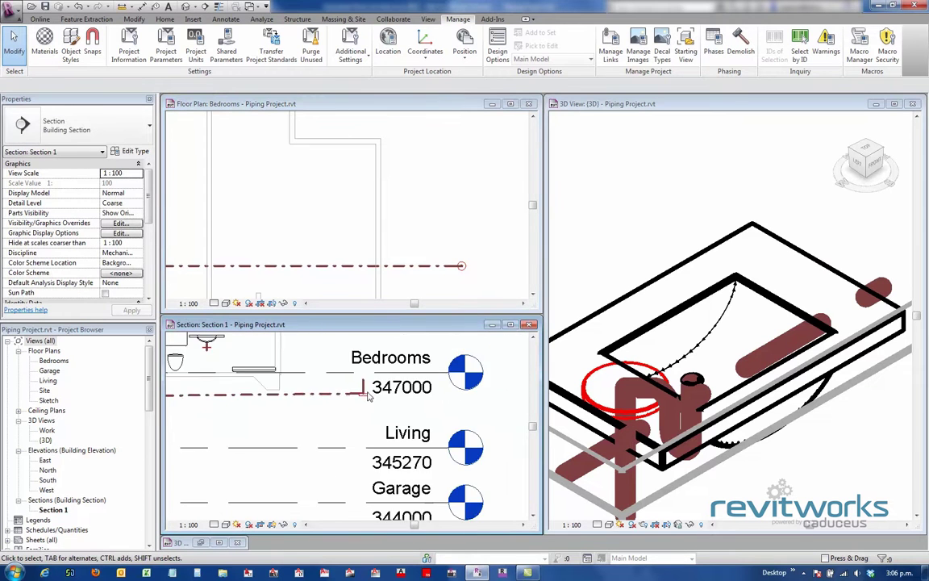
- Tag the inspection opening by category in the Bedrooms plan, with a leader and the label just above and beside the pipe end
middle_click_drag(364, 425, 367, 424)
left_click(362, 425)
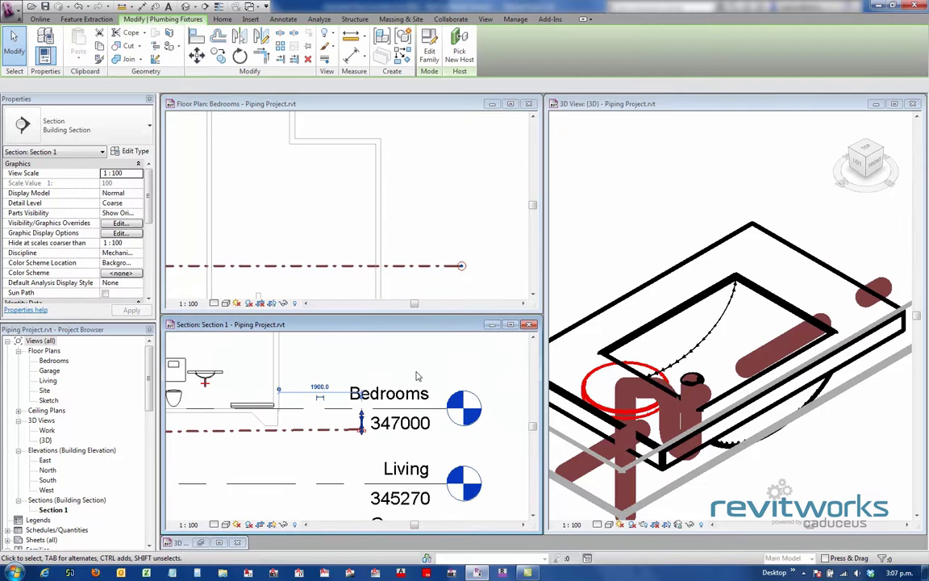
left_click(404, 195)
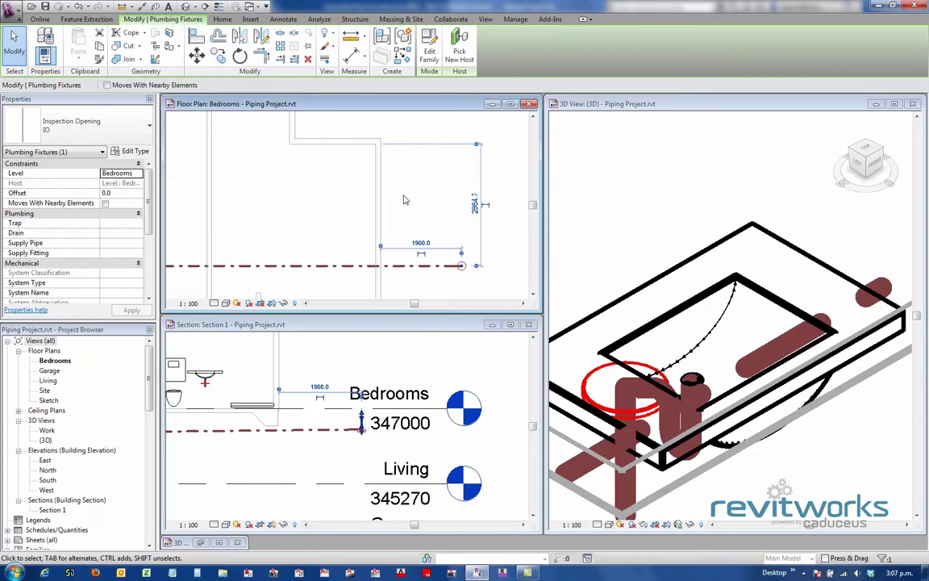
left_click(423, 116)
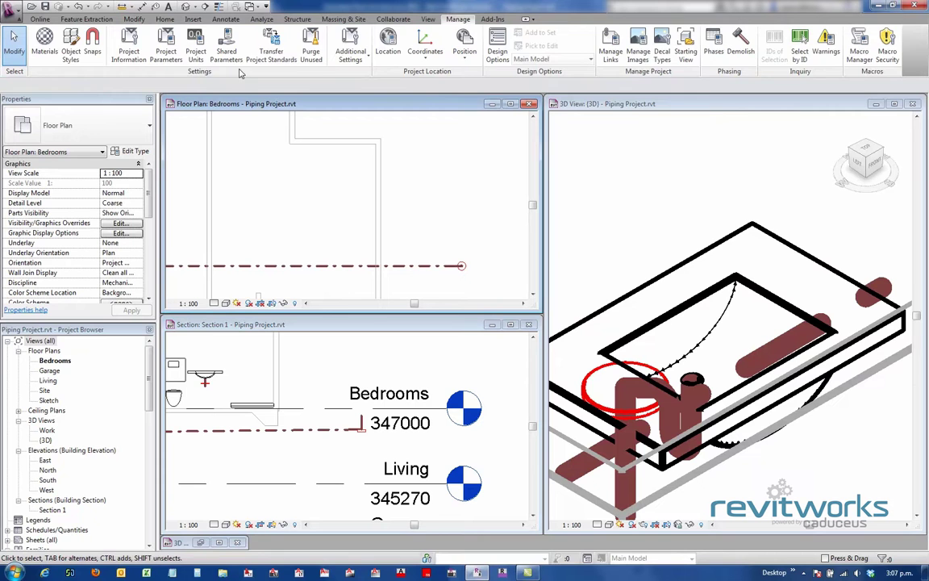
left_click(234, 20)
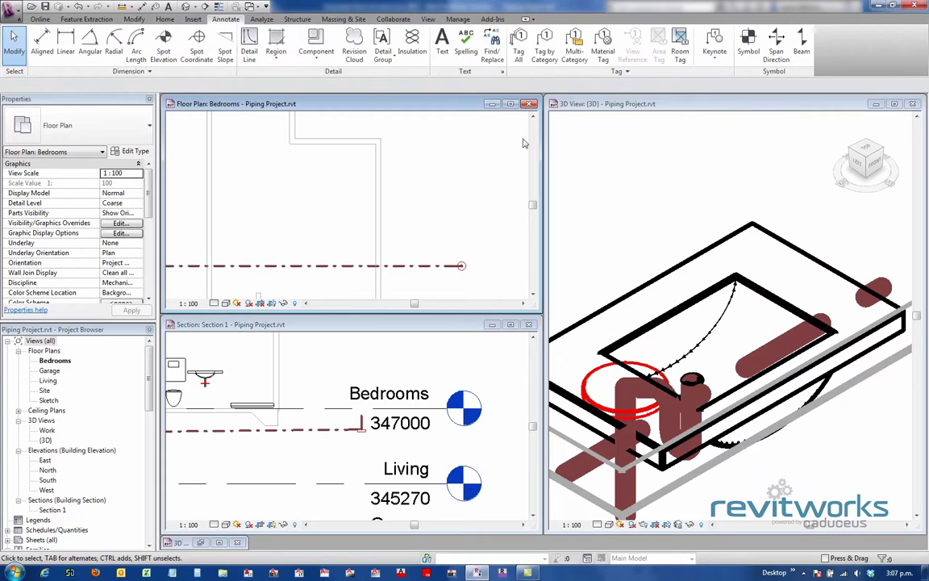
left_click(555, 56)
scroll(461, 268, "up", 3)
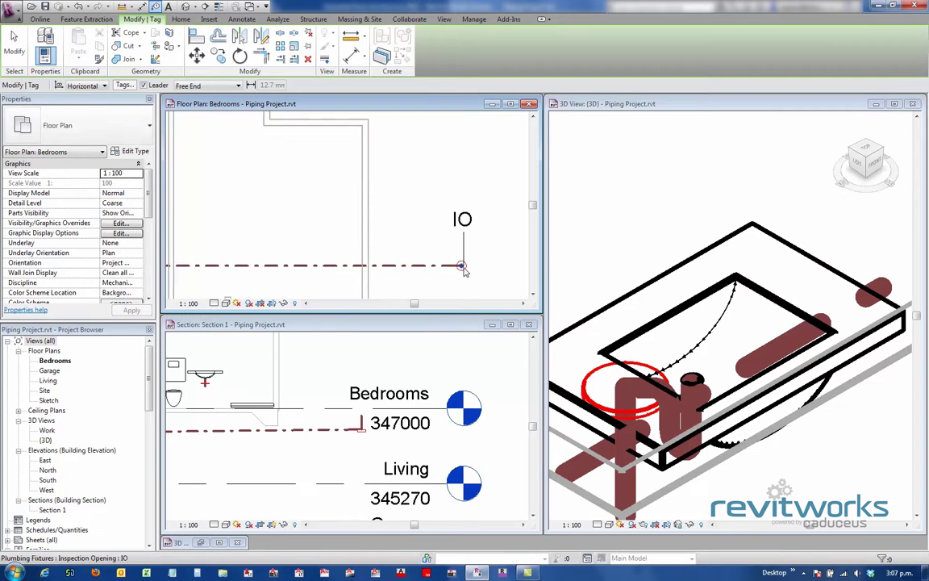
left_click(459, 264)
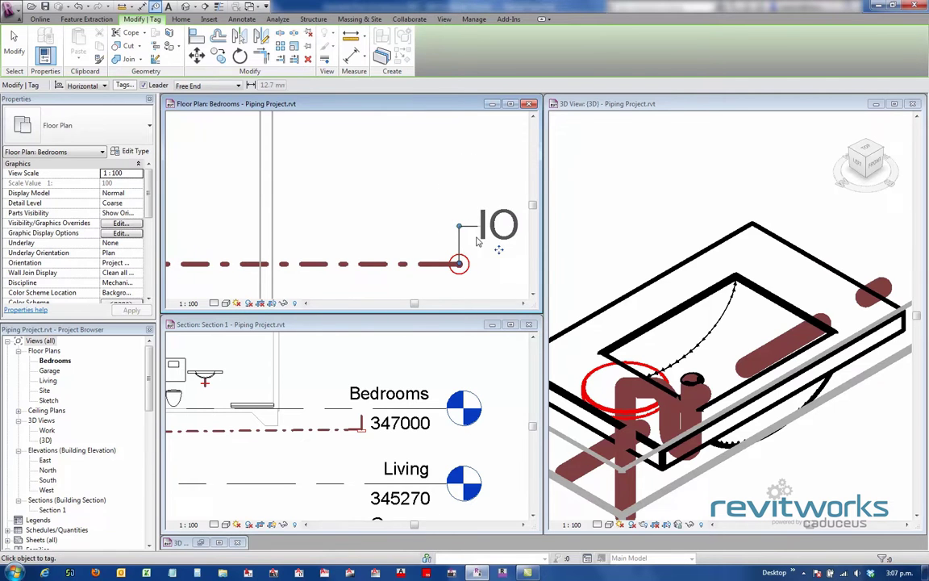
- Tag the main sewer lateral by category in the Bedrooms plan, placing the diameter and fall label on a leader above the pipe
scroll(405, 251, "down", 3)
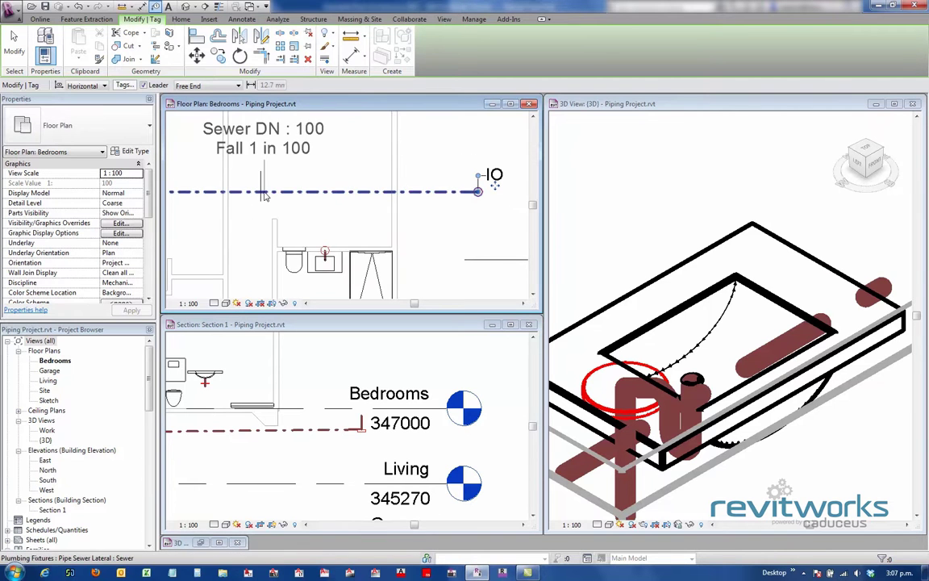
left_click(261, 192)
left_click(261, 165)
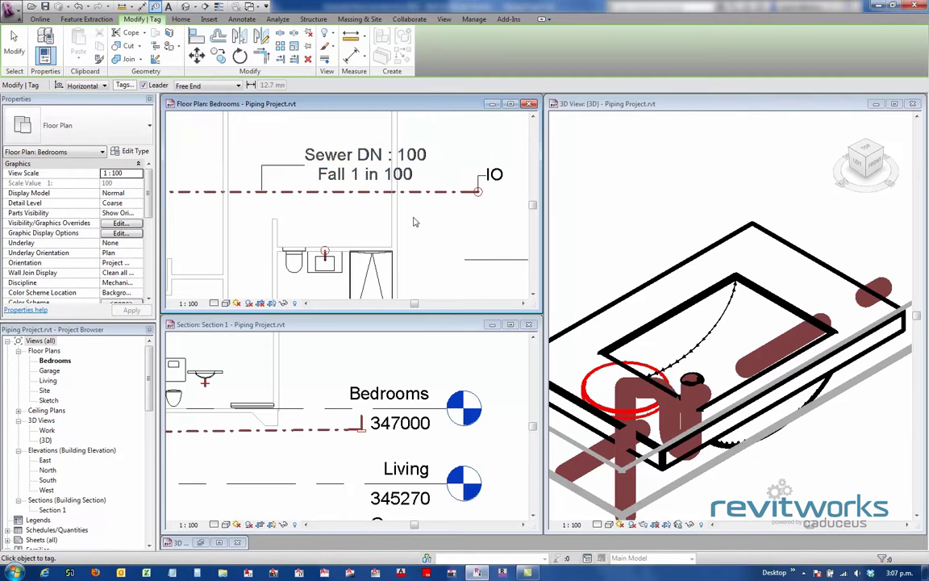
key("Escape")
key("Escape")
- Load the Gully Trap family from the RevitWorks piping store project into Piping Project.rvt
scroll(404, 212, "down", 4)
scroll(413, 248, "down", 3)
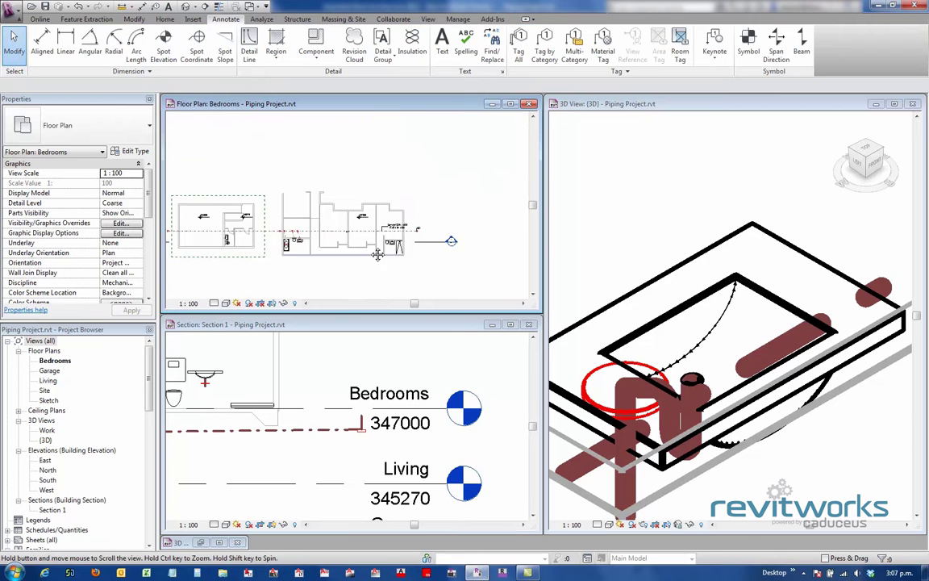
scroll(295, 220, "up", 3)
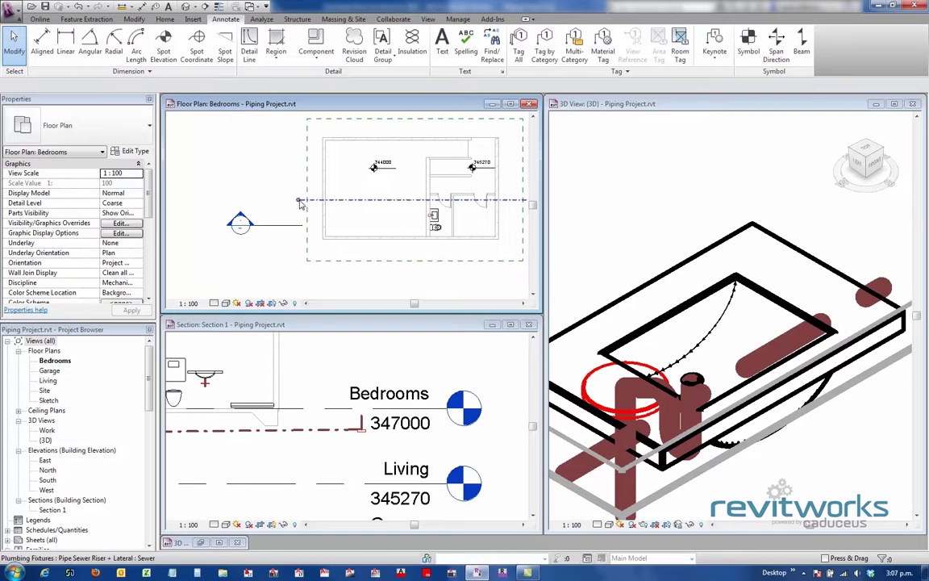
middle_click_drag(348, 229, 338, 230)
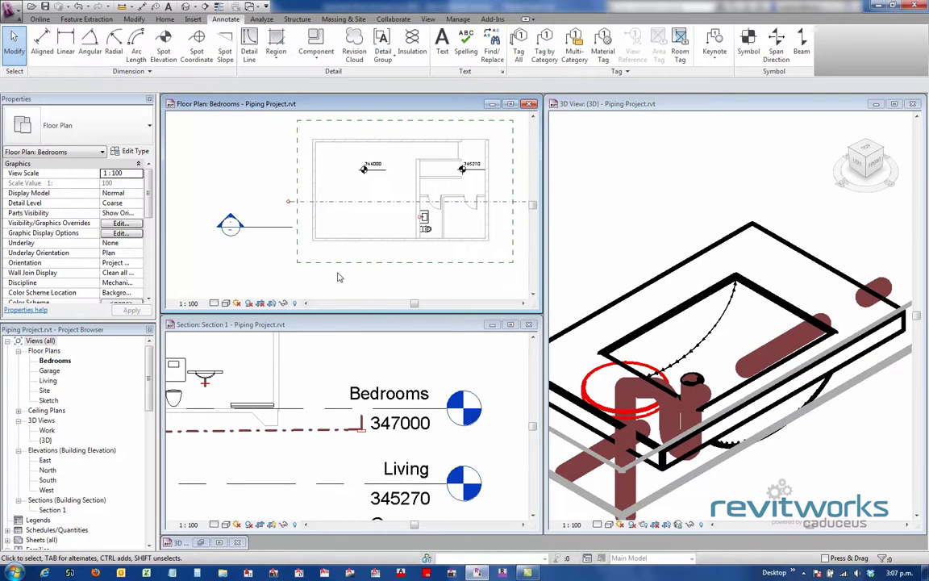
left_click(199, 544)
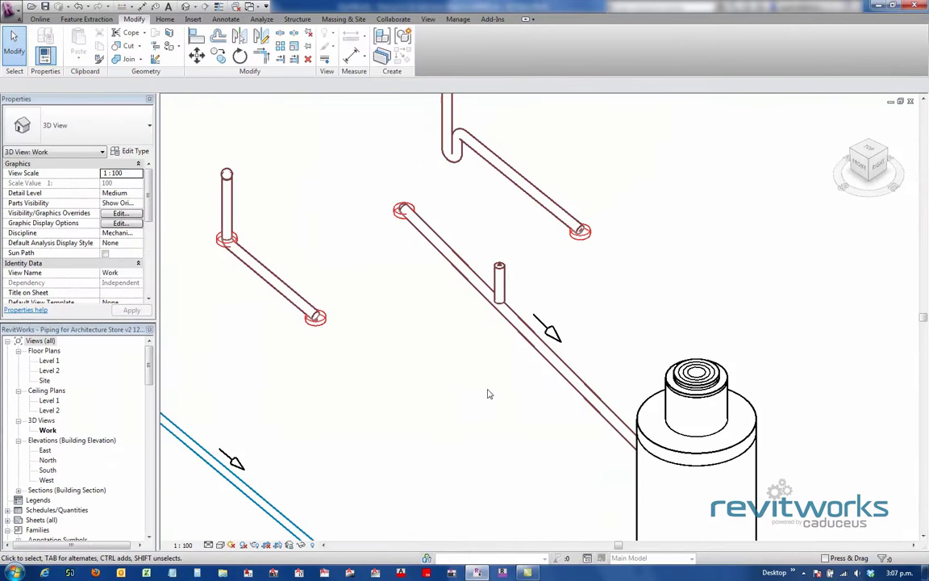
scroll(487, 394, "down", 2)
middle_click_drag(508, 397, 361, 221)
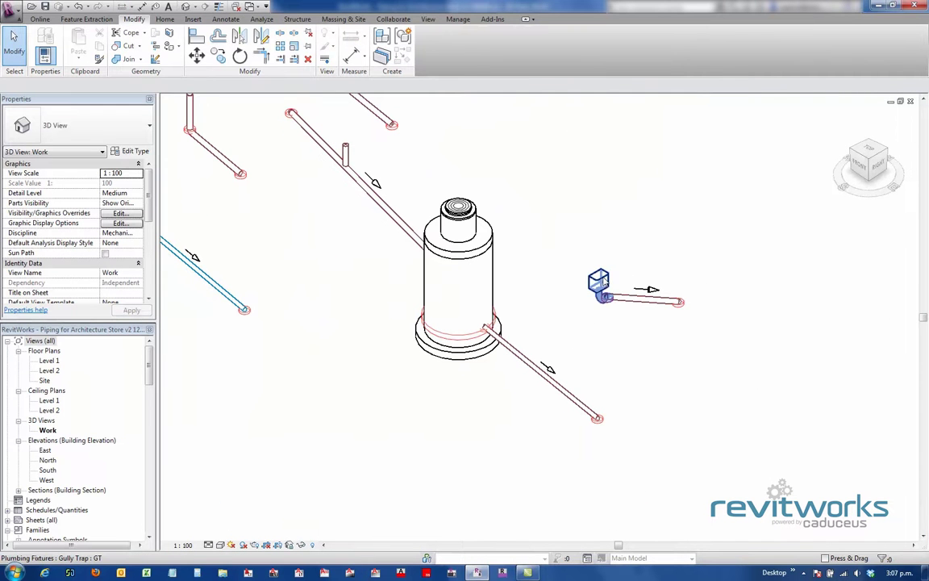
left_click(598, 278)
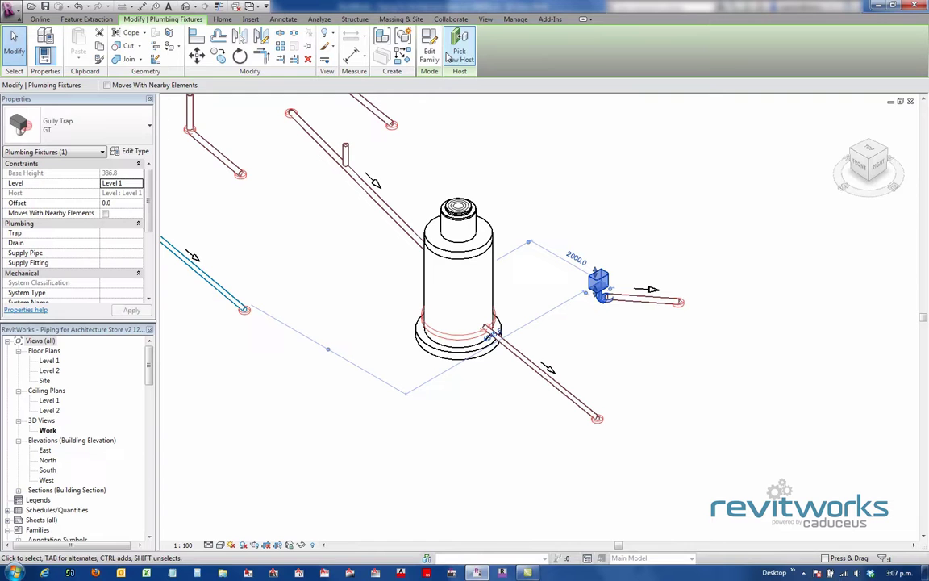
key("e")
key("f")
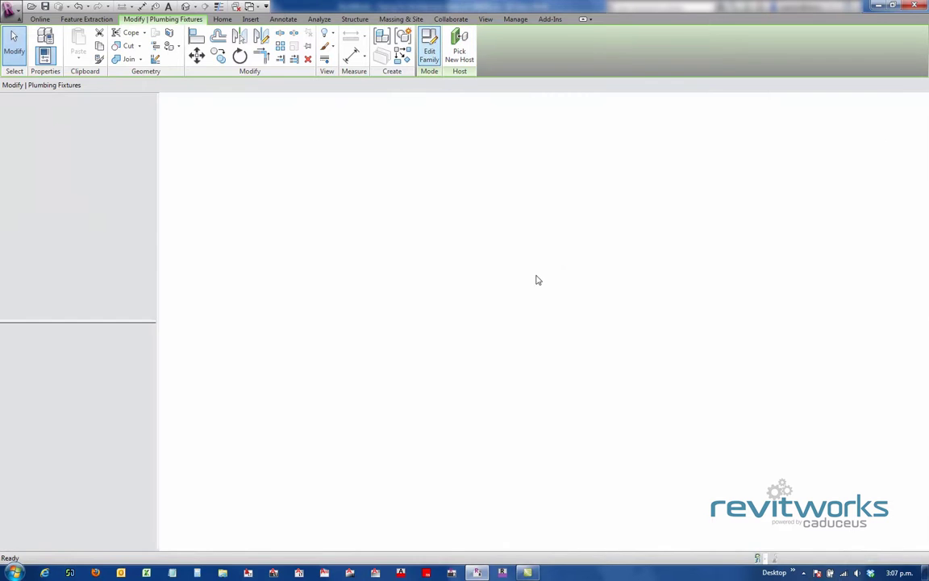
left_click(81, 45)
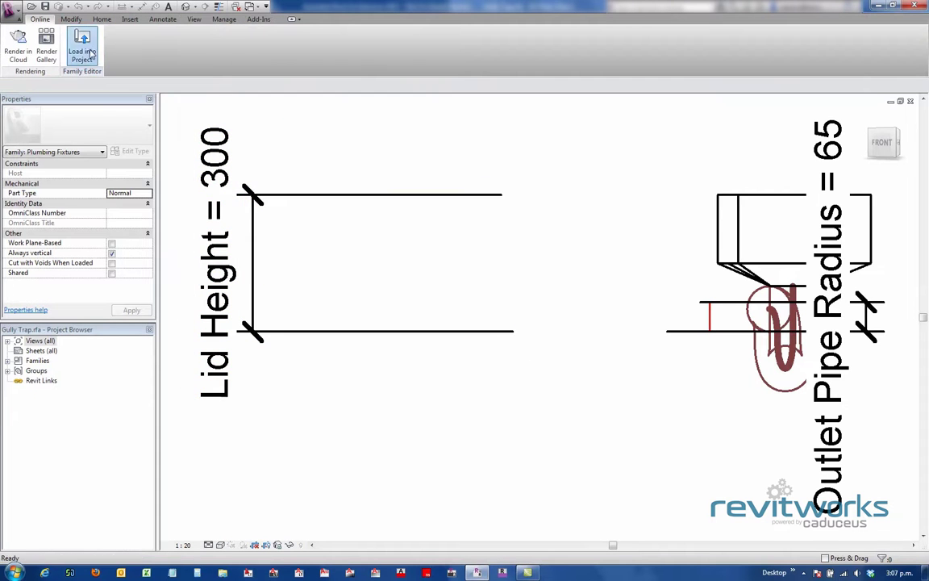
left_click(430, 432)
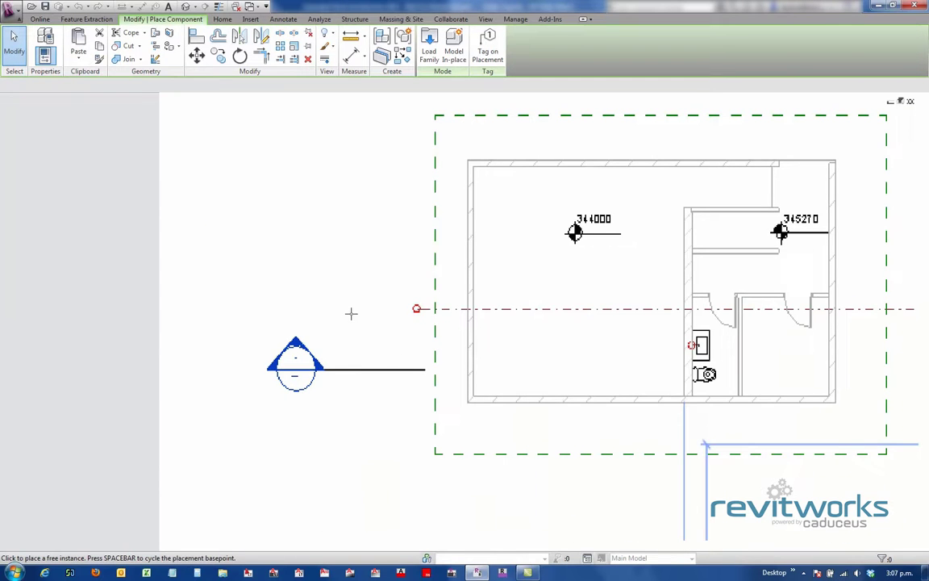
- Place a Gully Trap Sump against the outer face of the garage's lower wall, near its left corner in the Bedrooms plan
scroll(379, 363, "down", 2)
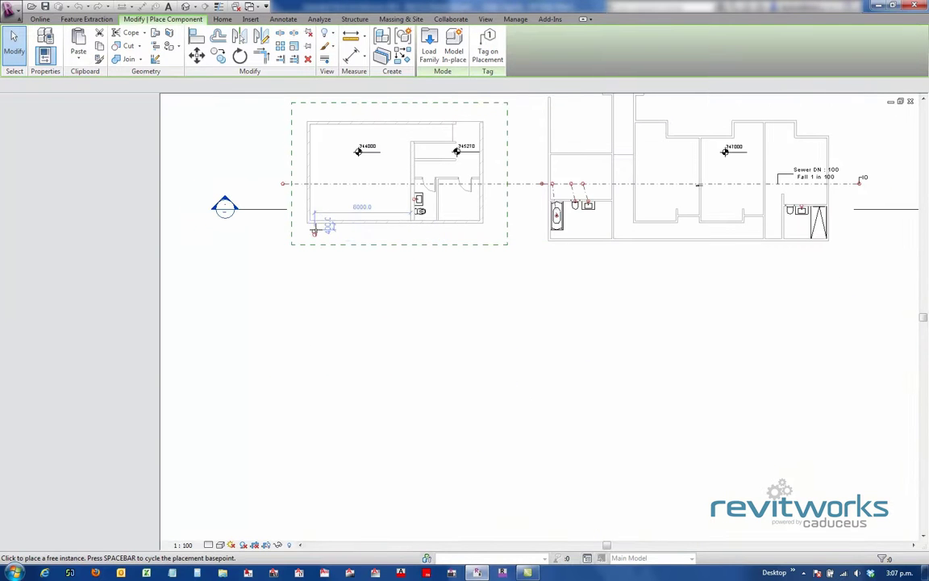
scroll(316, 230, "up", 4)
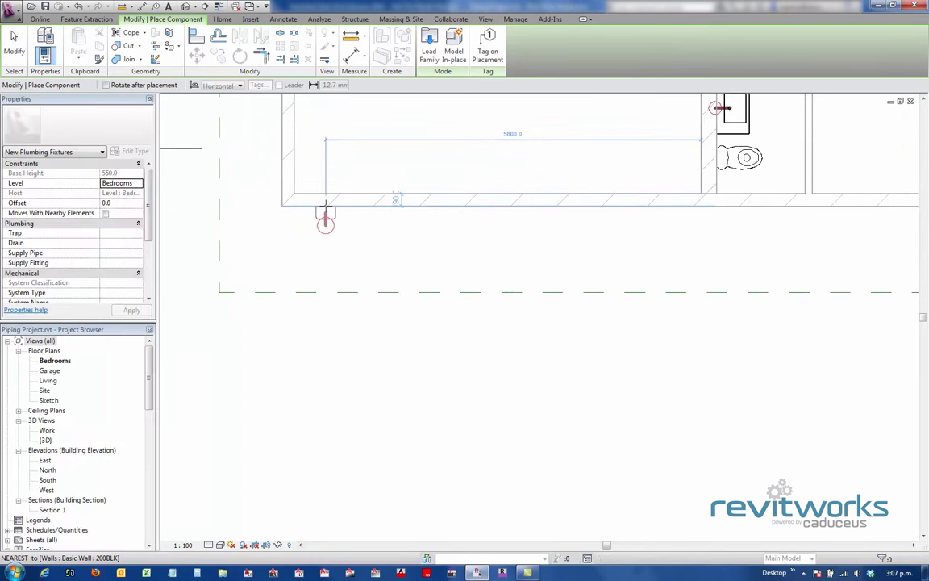
left_click(325, 206)
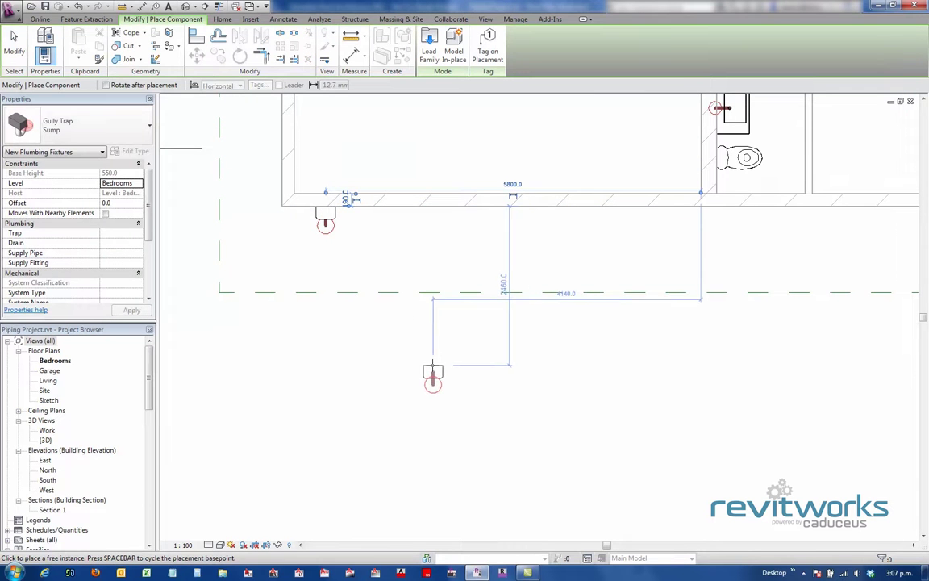
key("Escape")
- Close the Gully Trap family without saving it and retile the project views
key("w")
key("t")
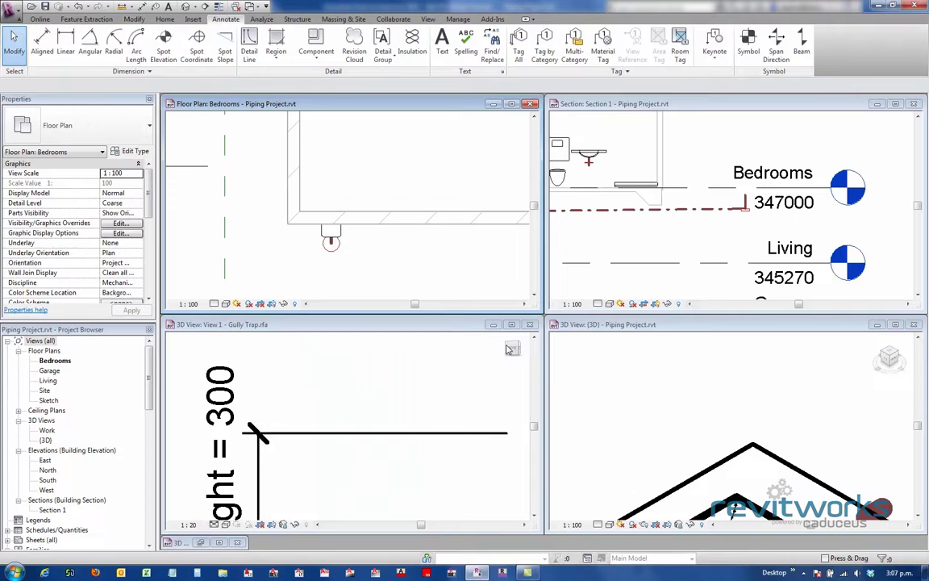
left_click(530, 327)
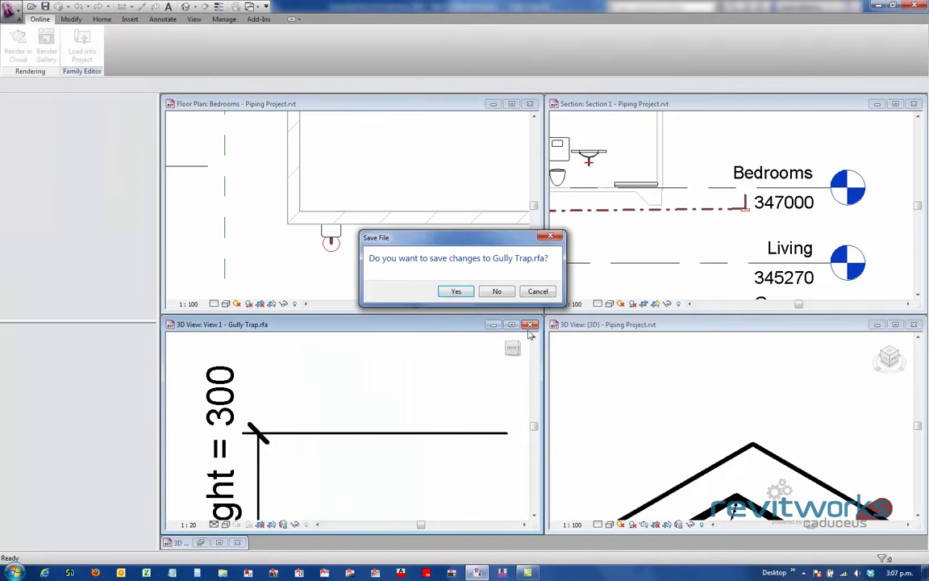
left_click(494, 292)
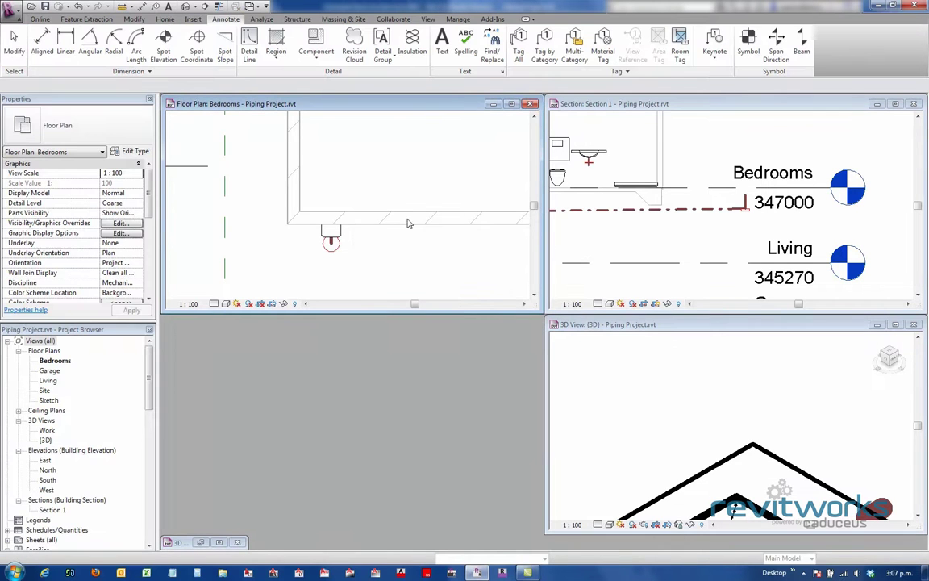
key("w")
key("t")
- Examine the garage end of Section 1 and the Bedrooms plan to see whether the section covers the new gully trap
left_click(342, 384)
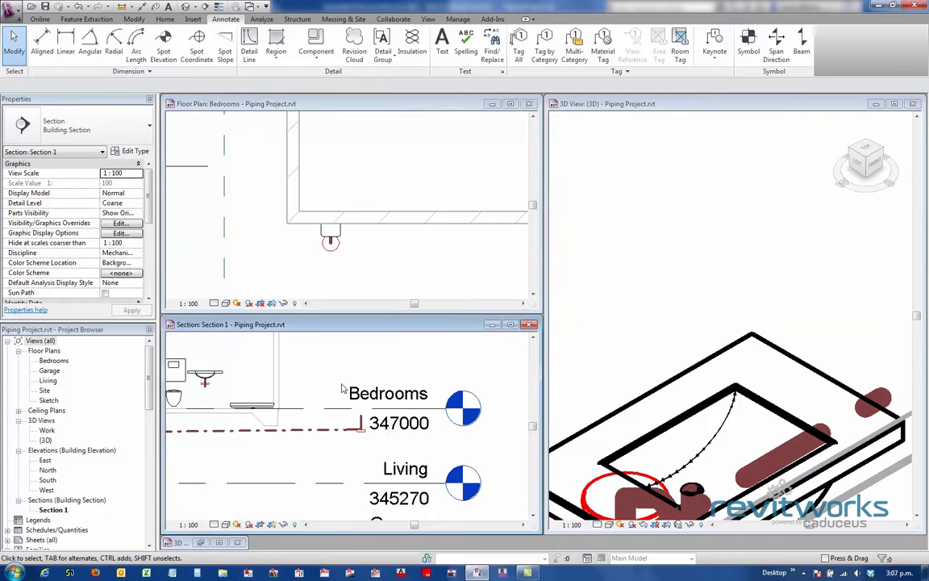
scroll(343, 384, "down", 3)
scroll(301, 423, "up", 5)
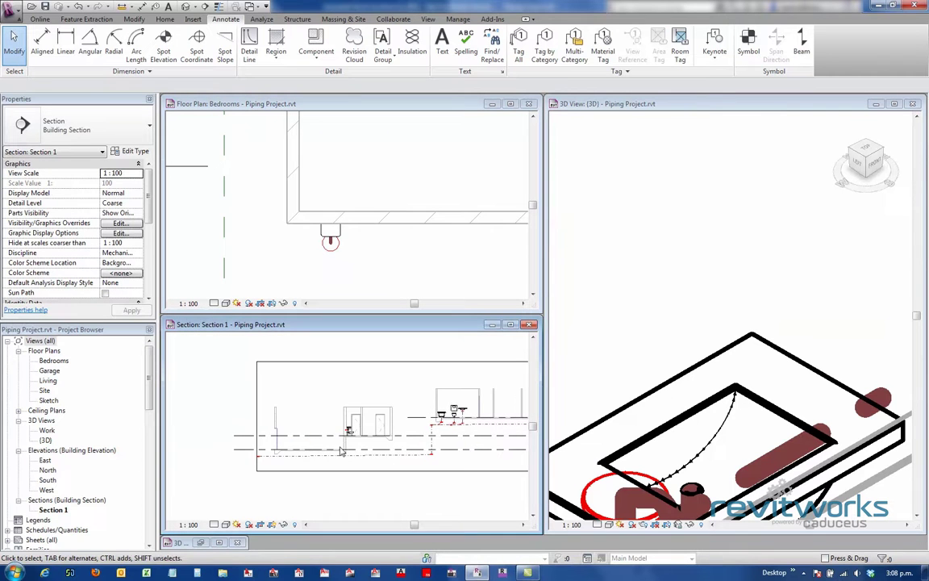
scroll(336, 452, "up", 2)
middle_click_drag(367, 450, 440, 427)
scroll(325, 434, "down", 3)
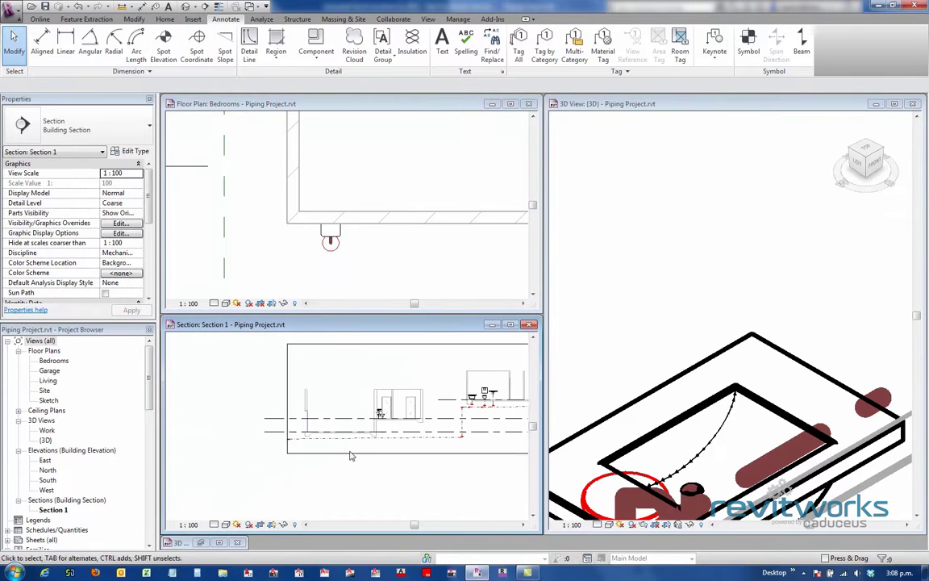
middle_click_drag(355, 458, 329, 470)
left_click(402, 261)
scroll(394, 271, "down", 3)
middle_click_drag(394, 276, 384, 221)
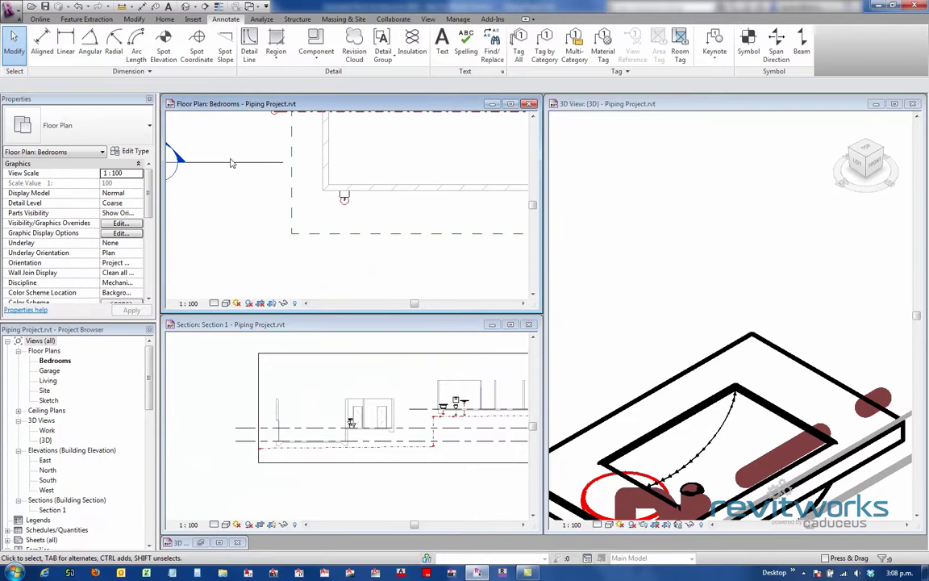
- Rehost the gully trap from the Bedrooms level to the Garage level in the South elevation
left_click(48, 480)
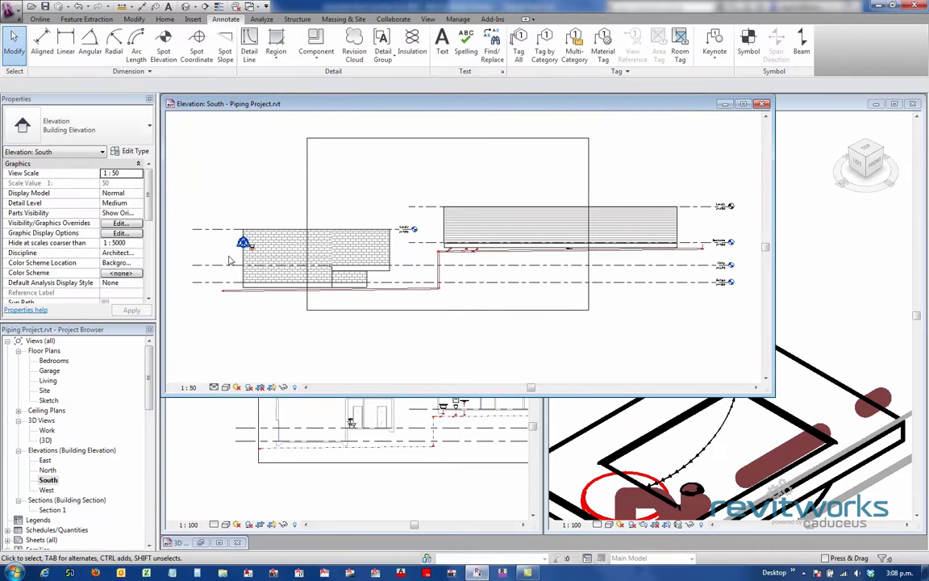
scroll(246, 257, "up", 5)
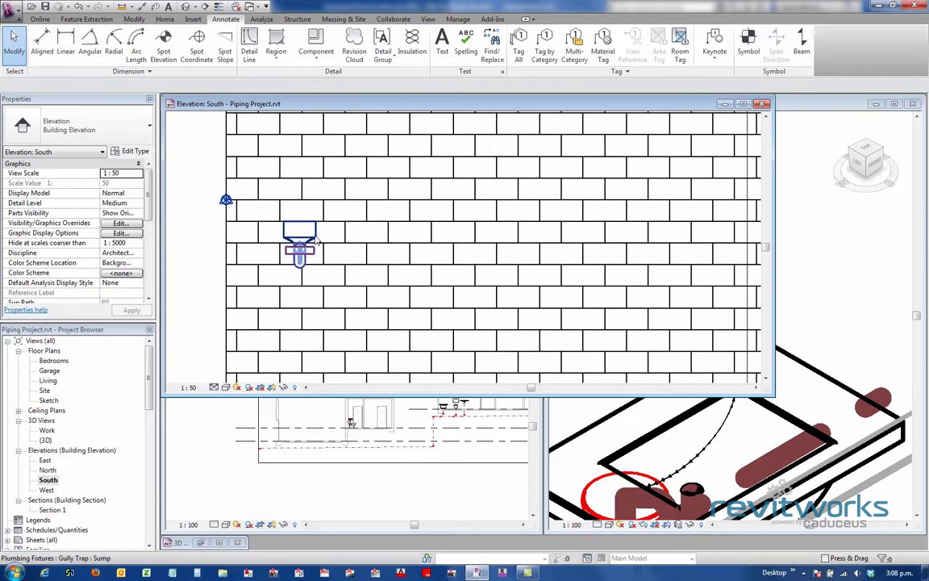
left_click(316, 240)
scroll(404, 228, "down", 4)
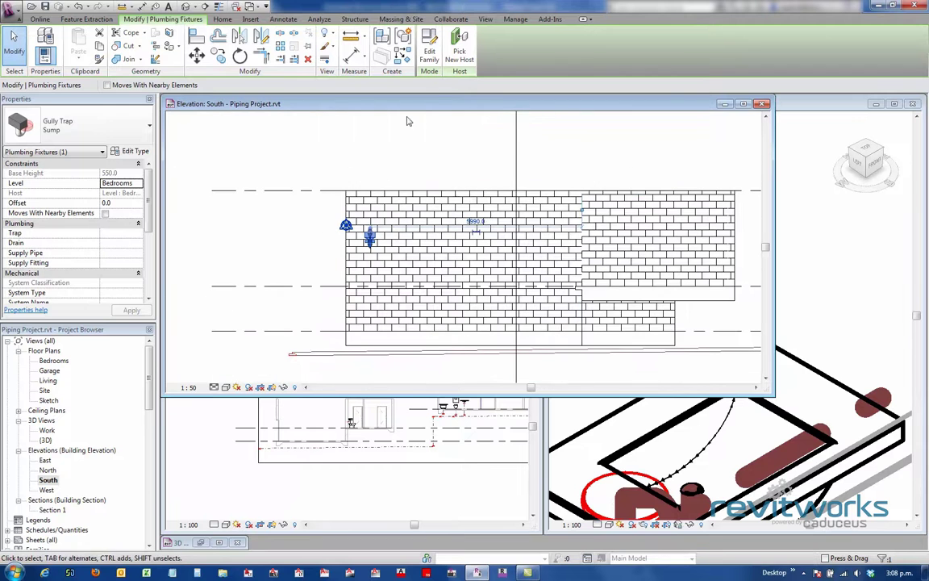
left_click(459, 46)
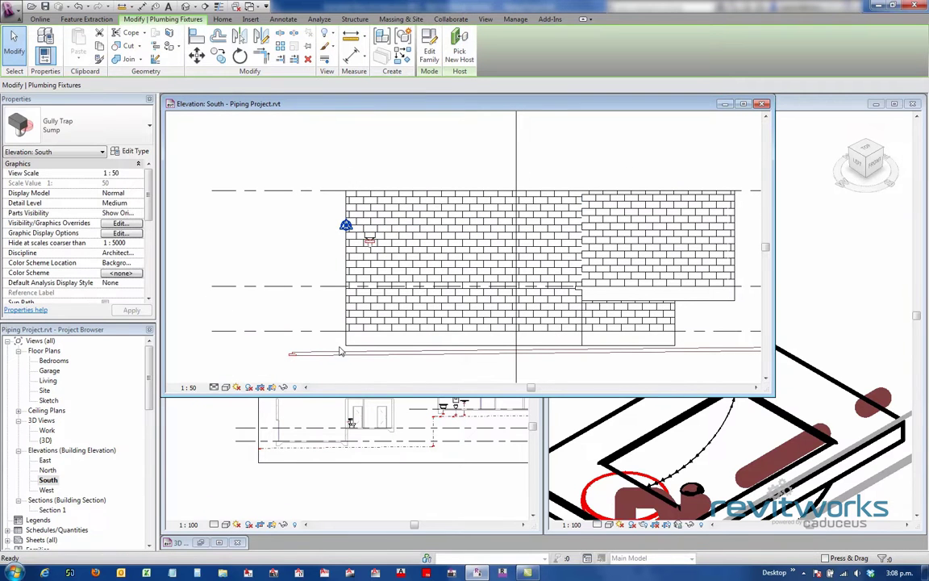
left_click(379, 357)
left_click(359, 363)
- Raise the gully trap's outlet to the underside of the garage wall base and its lid to just below the Garage level
scroll(359, 362, "up", 5)
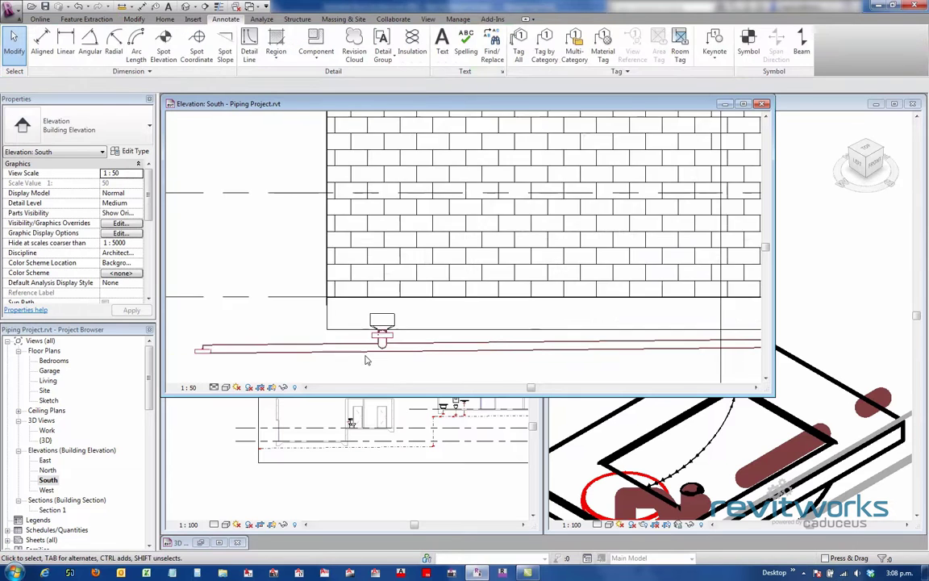
left_click(421, 287)
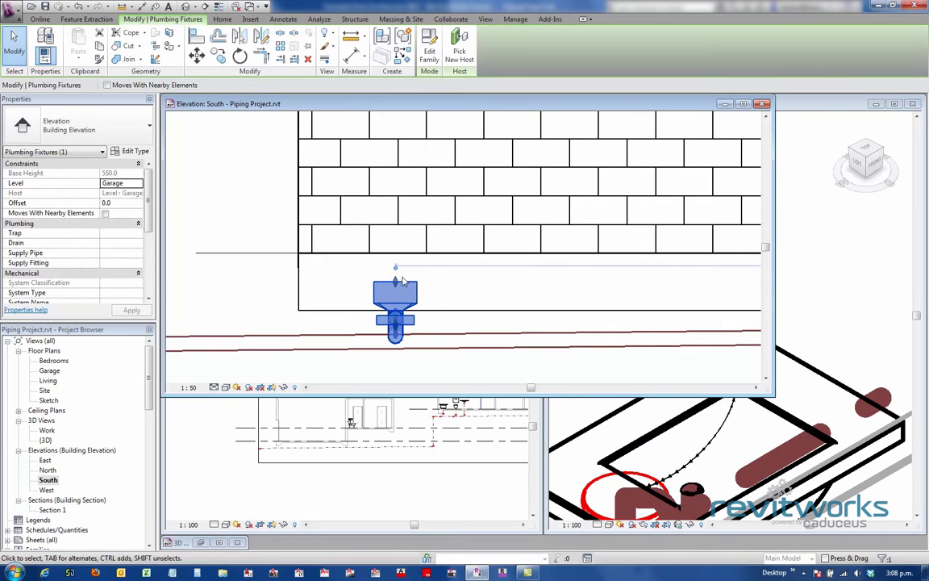
left_click_drag(395, 327, 396, 310)
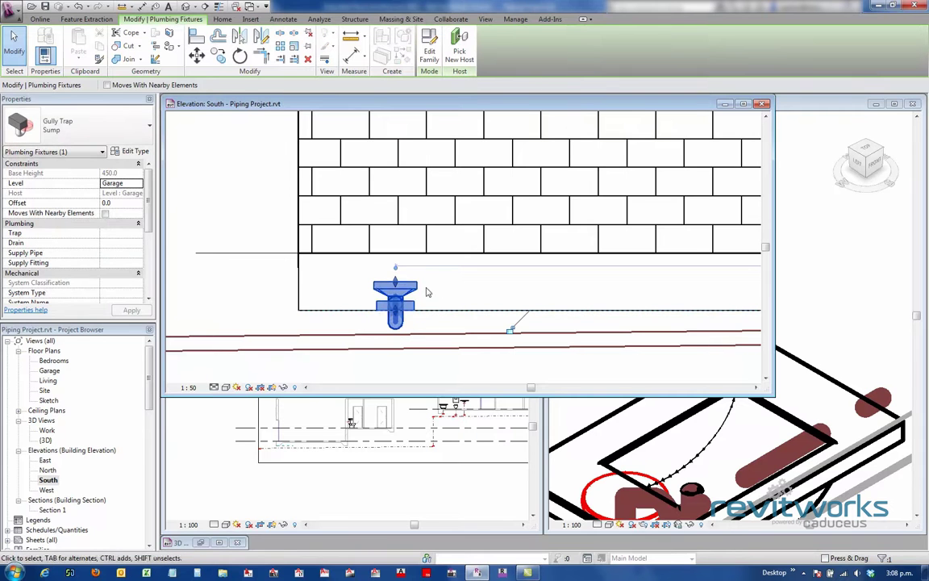
left_click_drag(395, 274, 395, 244)
left_click(437, 292)
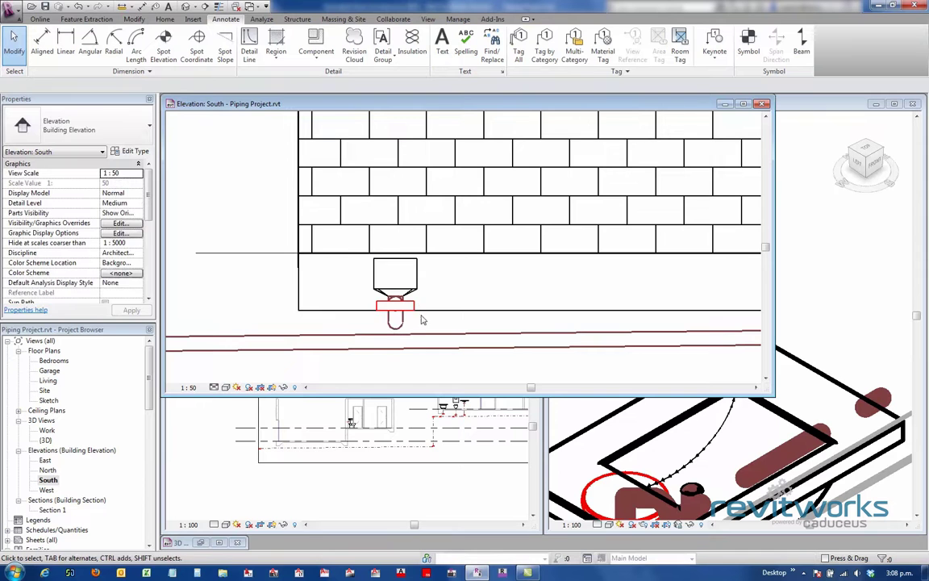
- Close the South elevation and bring the garage end of the Bedrooms plan into view
scroll(456, 311, "down", 4)
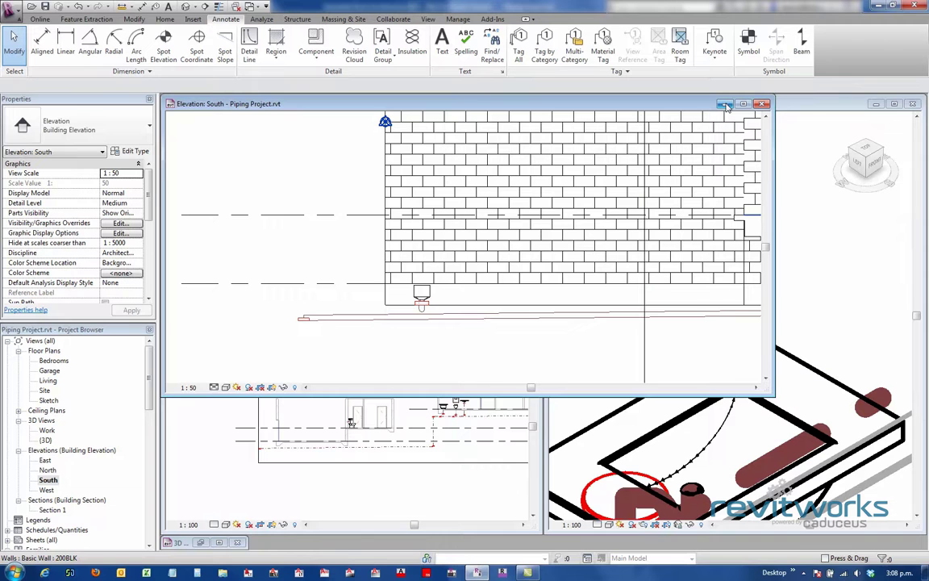
left_click(761, 104)
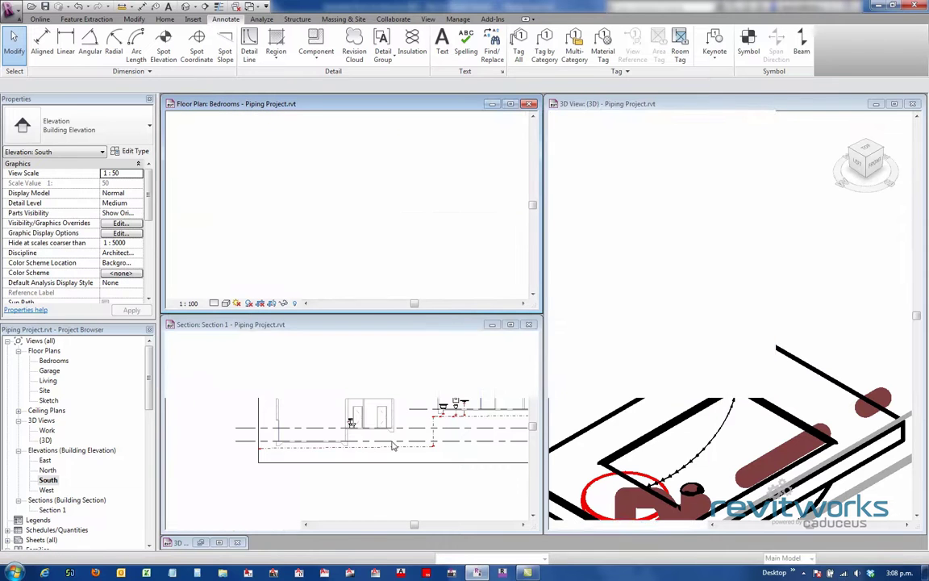
scroll(282, 120, "down", 1)
middle_click_drag(282, 119, 256, 204)
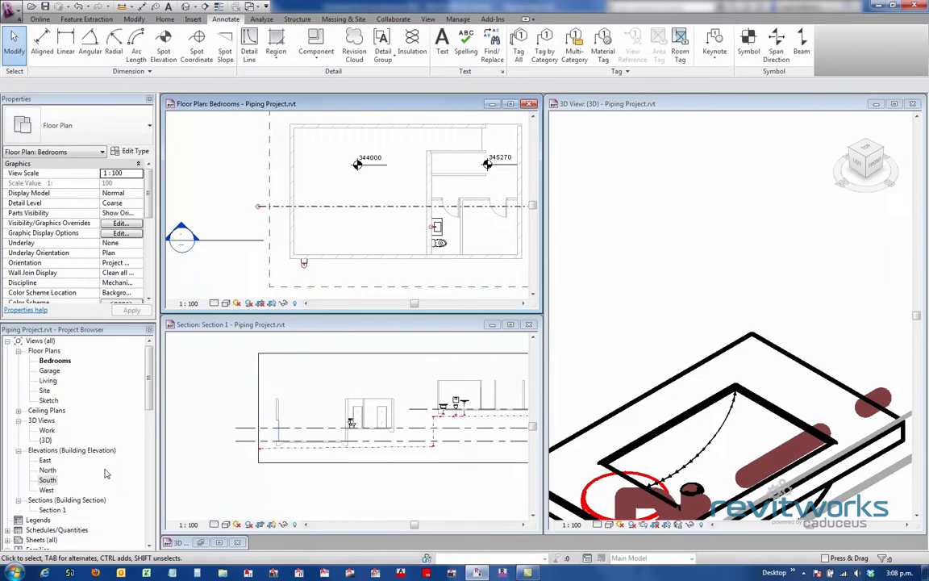
- Try to draw a Pipe Sewer Lateral about 3900 mm long from the main lateral's outer end, outside the garage
left_click_drag(148, 388, 149, 493)
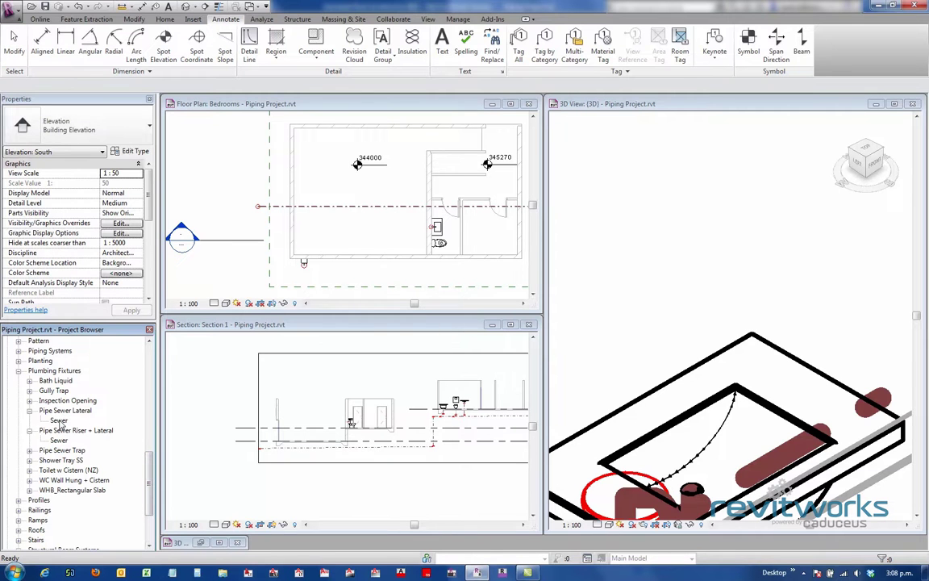
left_click_drag(59, 420, 252, 199)
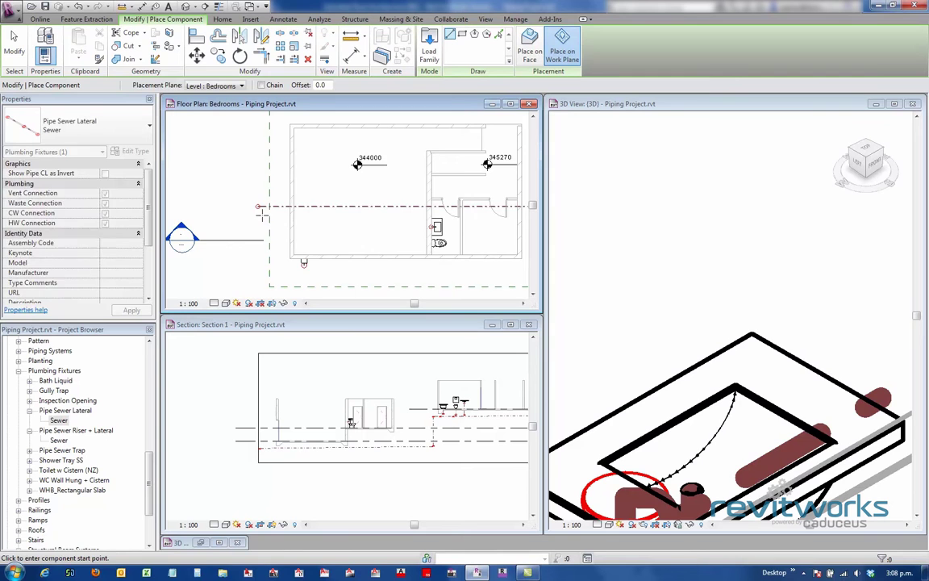
scroll(259, 206, "up", 3)
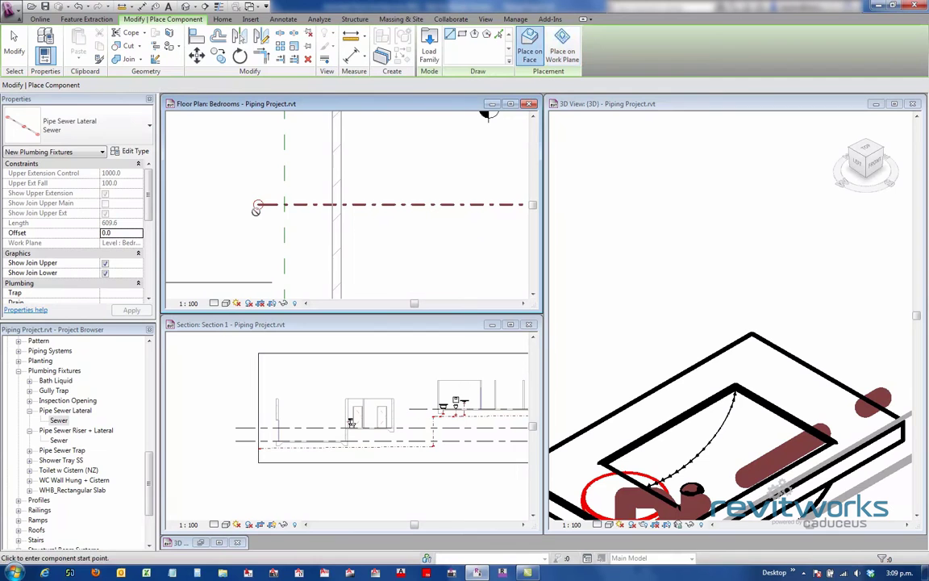
scroll(260, 203, "up", 3)
scroll(257, 204, "up", 3)
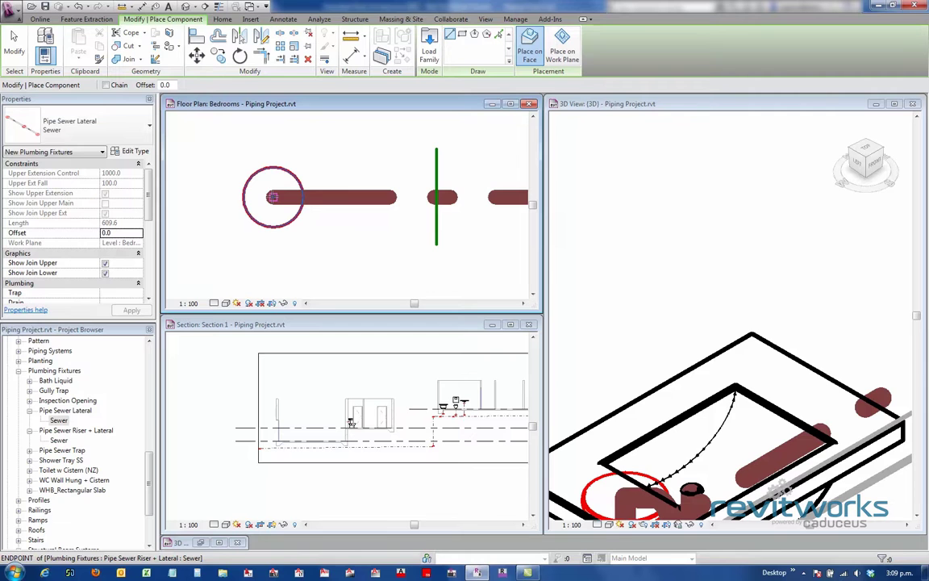
left_click(272, 197)
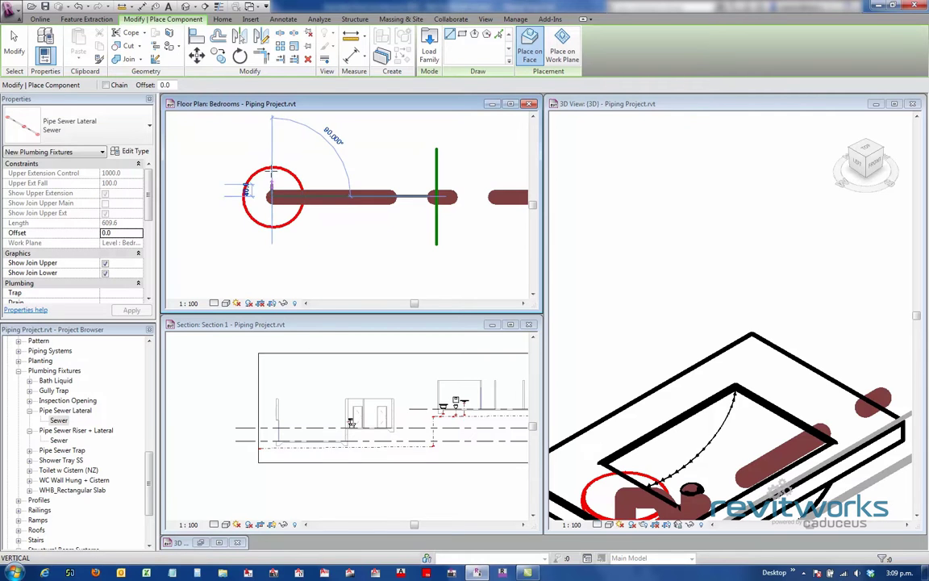
scroll(279, 193, "down", 4)
scroll(346, 298, "down", 1)
middle_click_drag(277, 123, 317, 251)
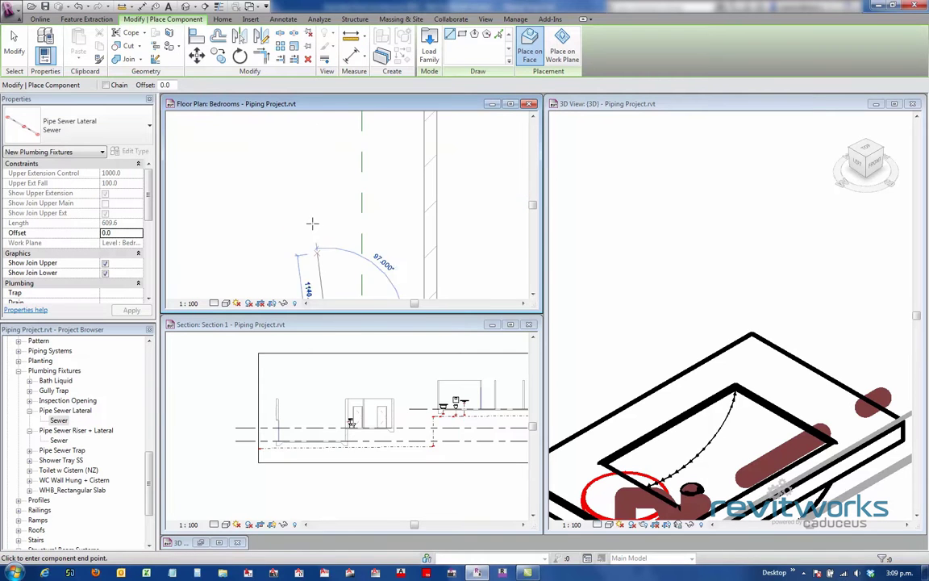
scroll(313, 202, "down", 3)
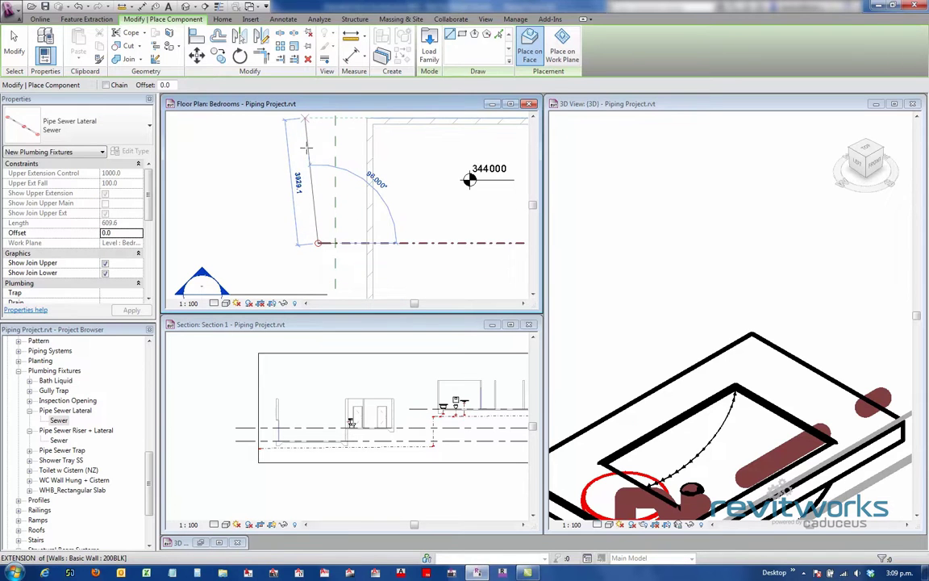
left_click(304, 123)
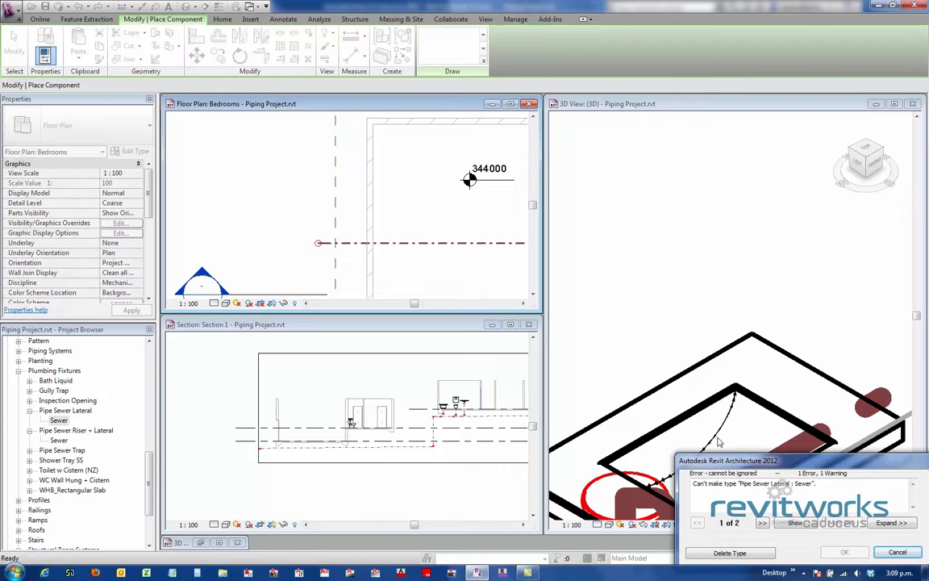
left_click(898, 553)
- Restart the Pipe Sewer Lateral with a DN 100 pipe diameter and a fall of 1 in 100
scroll(155, 246, "down", 5)
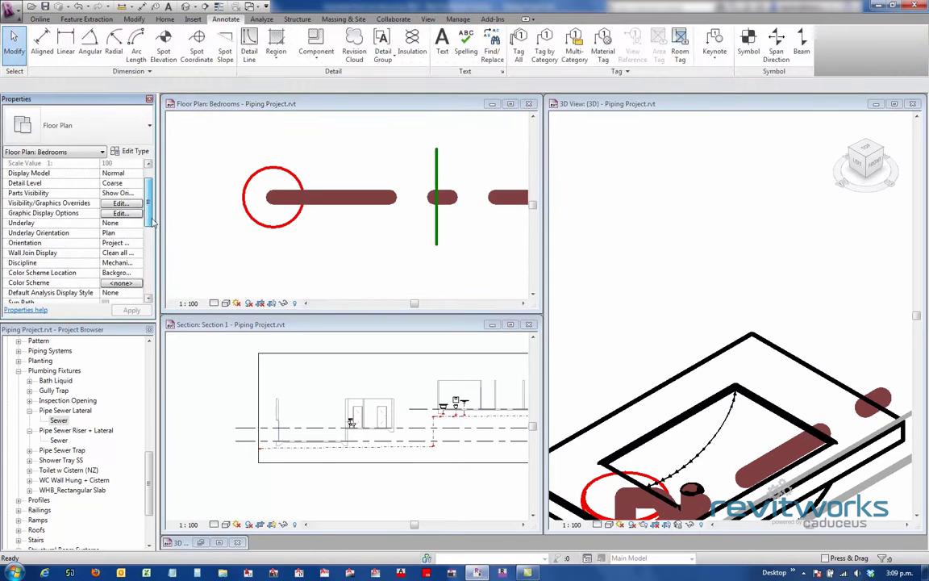
scroll(156, 246, "down", 3)
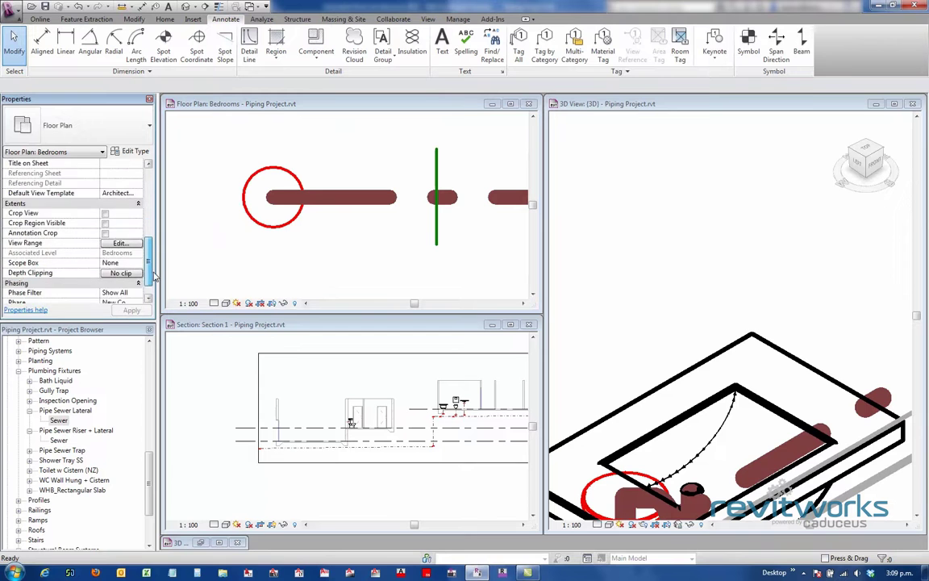
scroll(151, 254, "up", 2)
left_click_drag(151, 254, 151, 236)
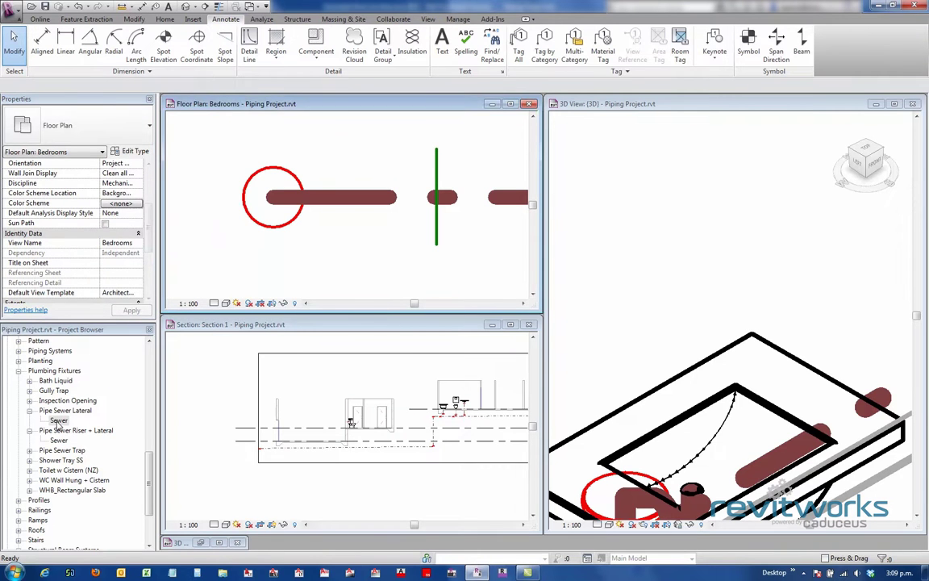
left_click_drag(58, 421, 210, 288)
scroll(149, 222, "down", 2)
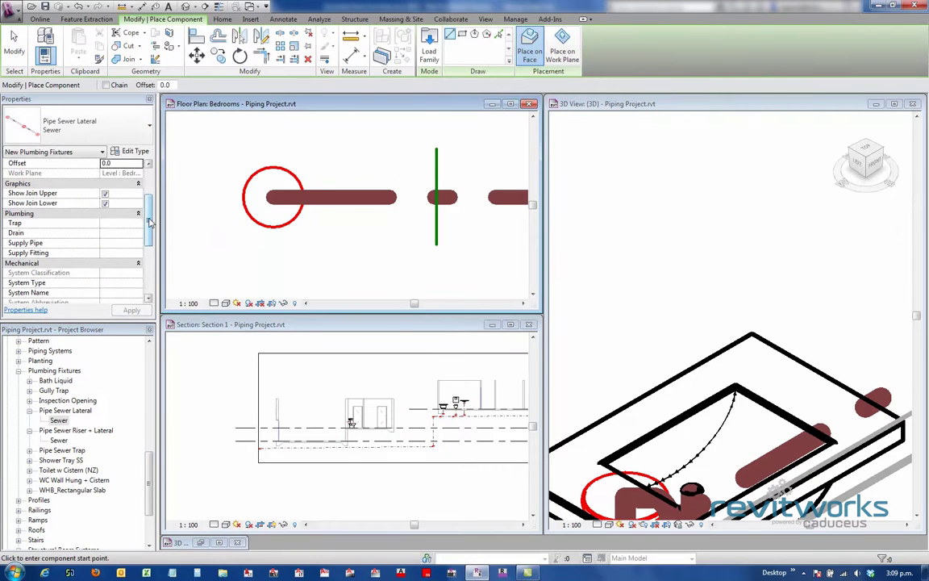
scroll(149, 213, "down", 4)
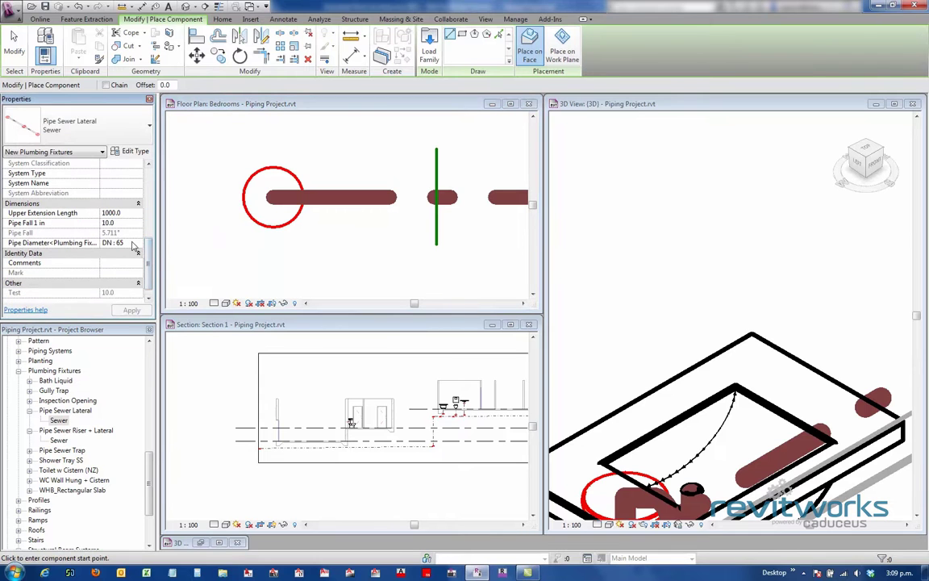
left_click(138, 245)
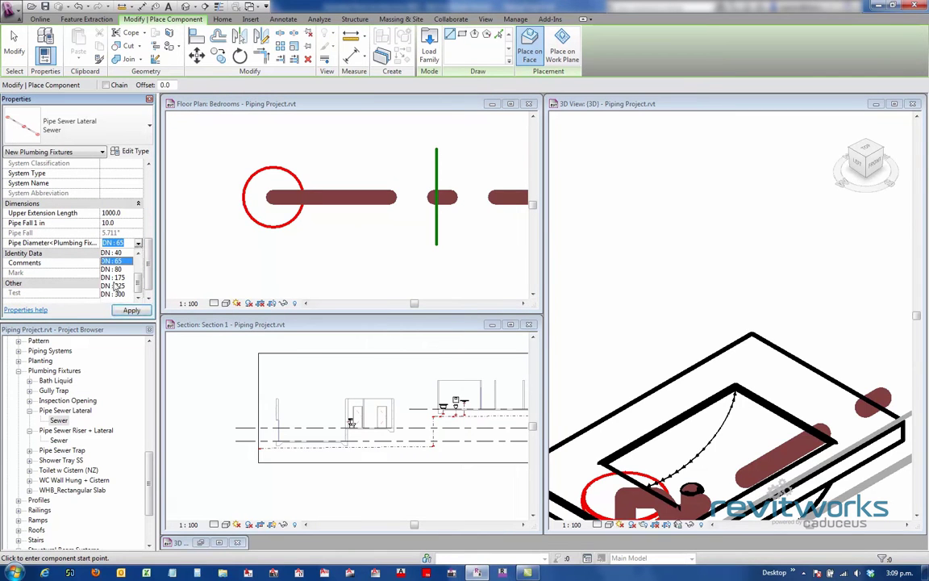
left_click_drag(139, 280, 139, 276)
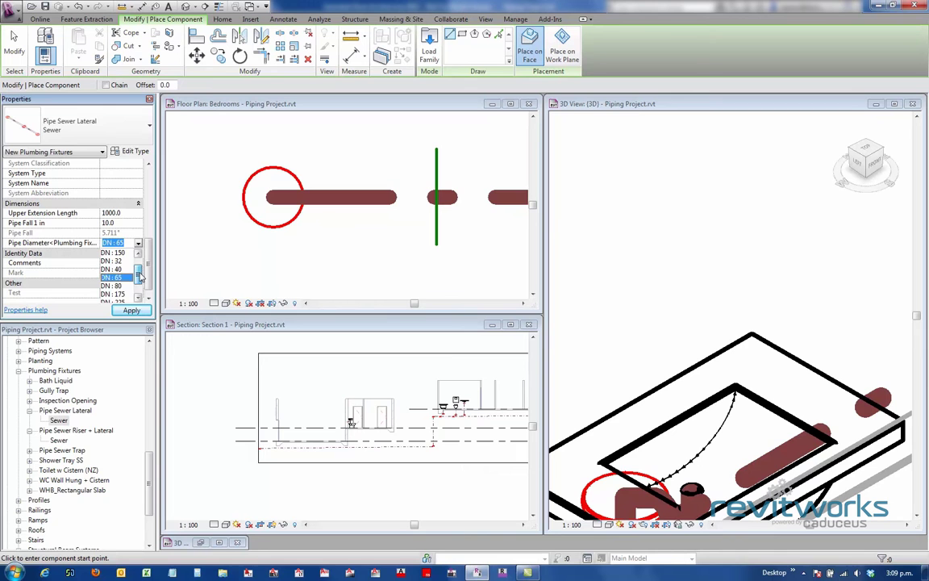
left_click(119, 262)
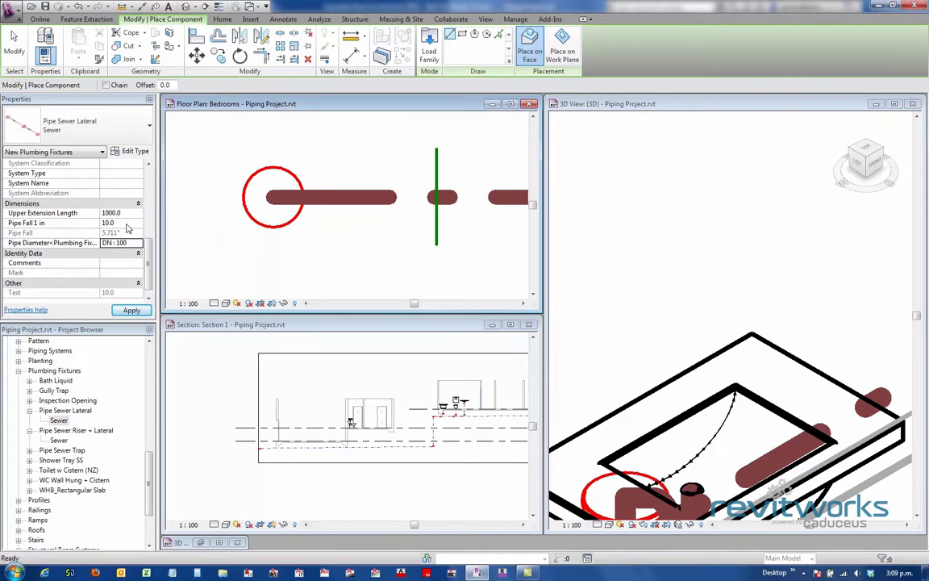
left_click(121, 223)
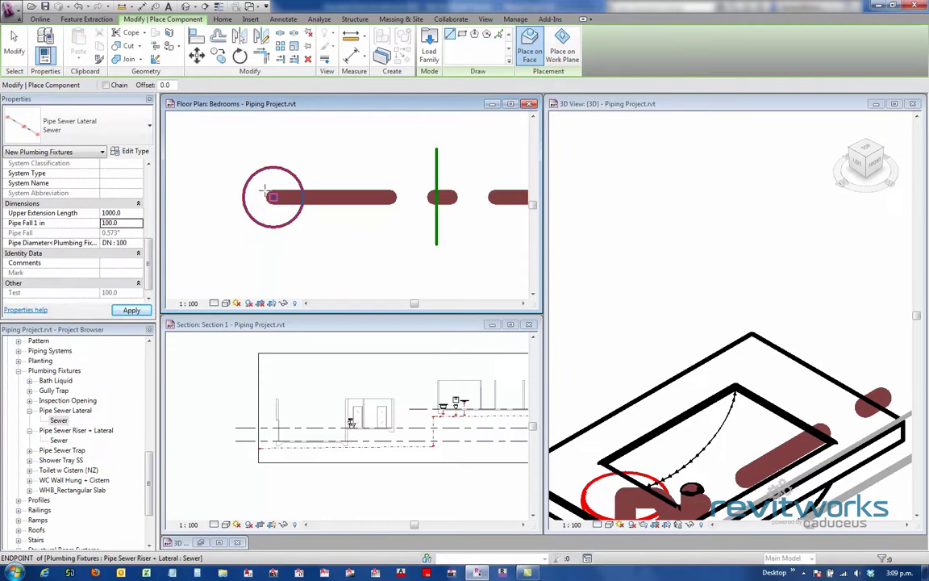
- Draw the lateral about 780 mm long at 98° from the main lateral's outer endpoint
left_click(273, 197)
scroll(266, 159, "down", 3)
middle_click_drag(265, 159, 272, 255)
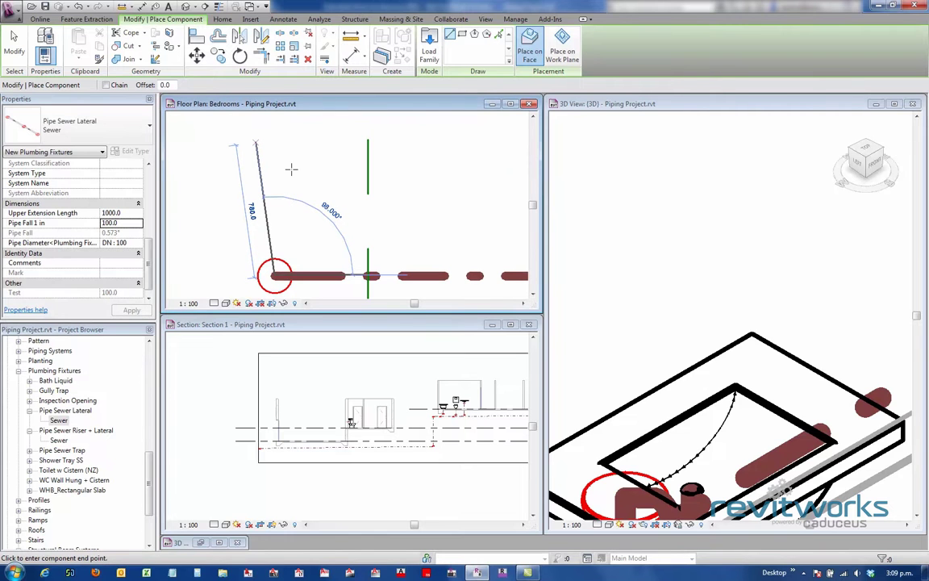
left_click(313, 186)
scroll(313, 184, "down", 3)
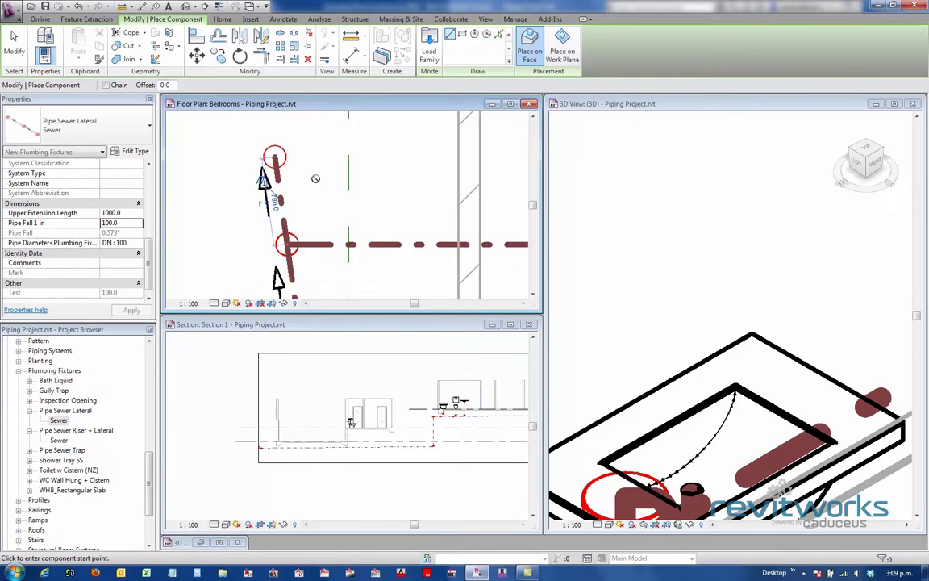
key("Escape")
- Lengthen the new lateral to about 4300 mm along its 98° direction, past the garage's upper wall in plan
scroll(317, 183, "down", 2)
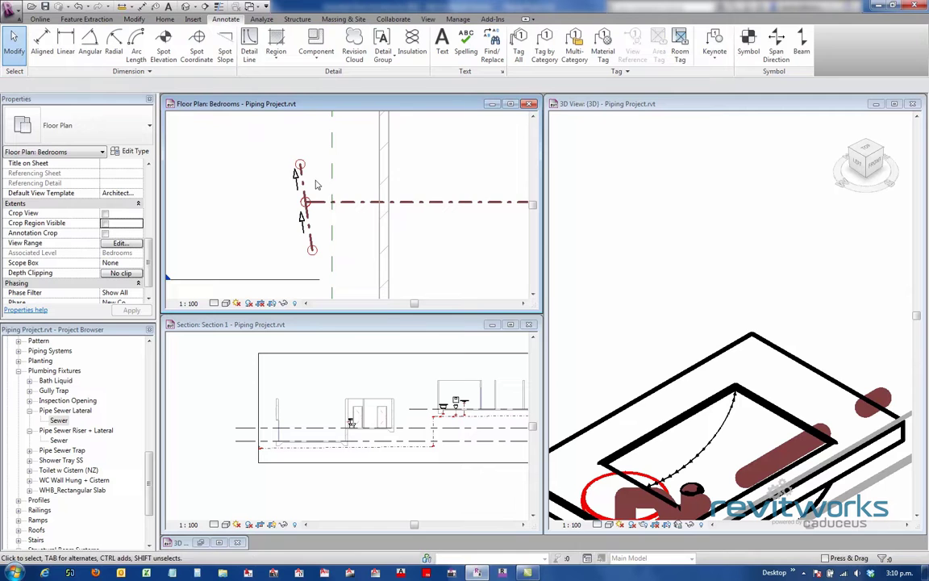
scroll(313, 186, "down", 2)
middle_click_drag(321, 211, 314, 281)
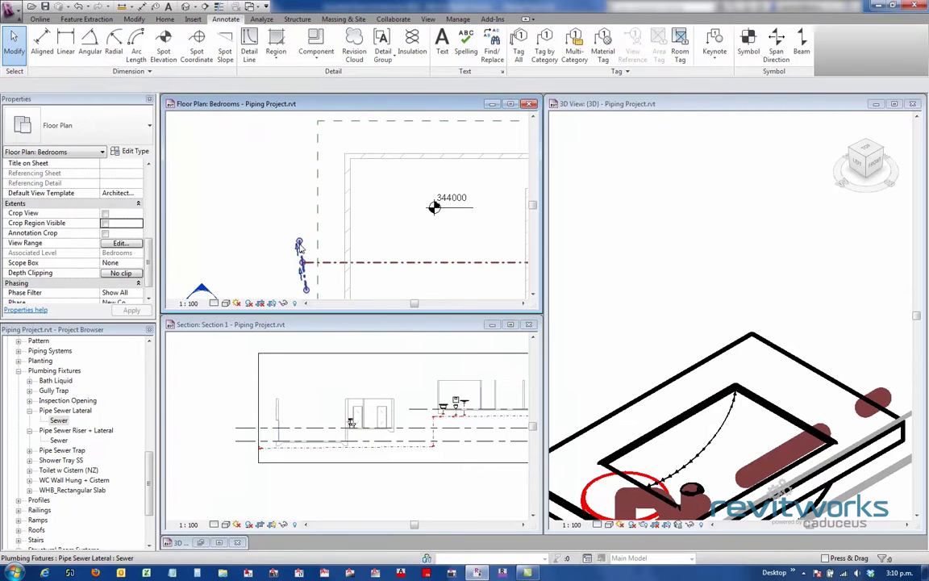
left_click(300, 243)
left_click(300, 244)
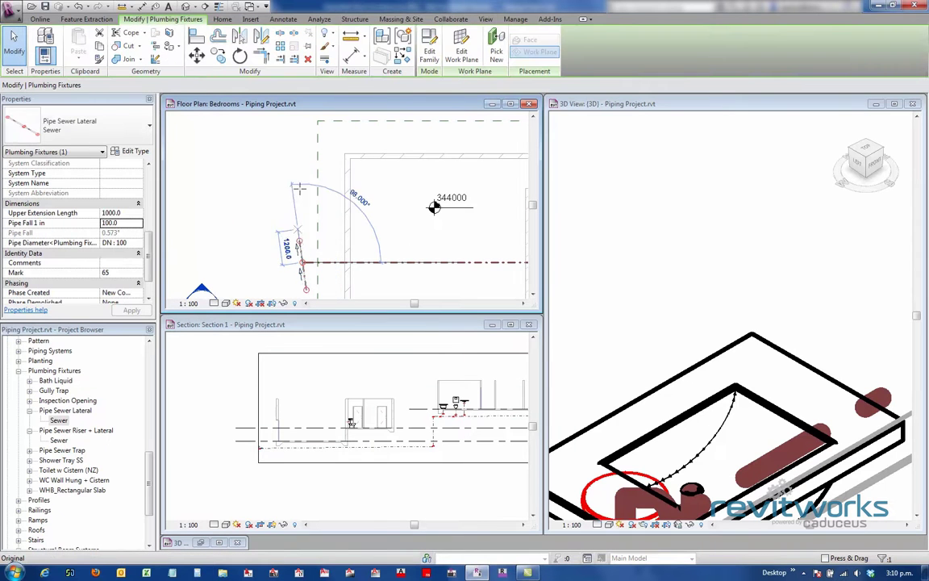
left_click(288, 144)
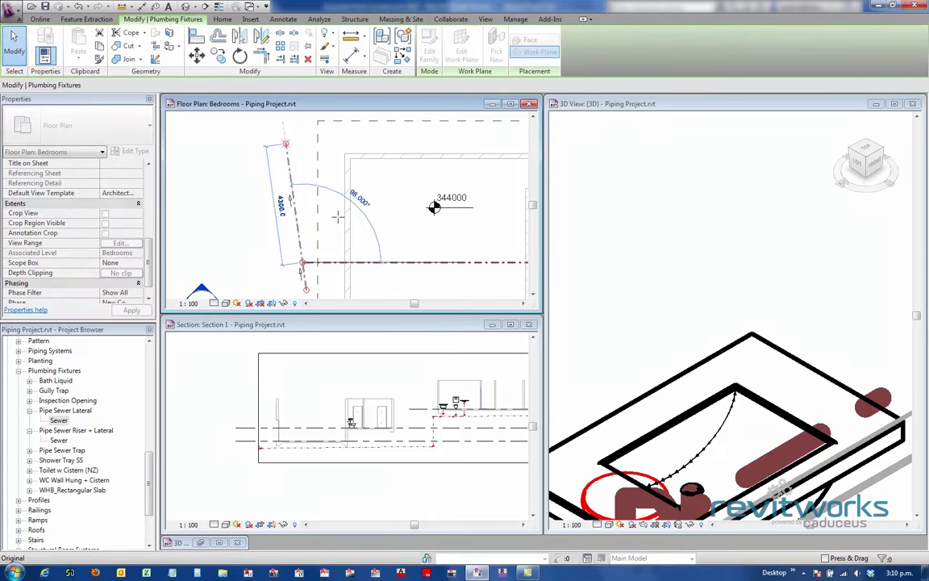
- Examine the properties of the new lateral and the main riser lateral where they join
middle_click_drag(330, 236, 319, 183)
scroll(319, 184, "down", 1)
left_click(298, 242)
scroll(299, 242, "up", 2)
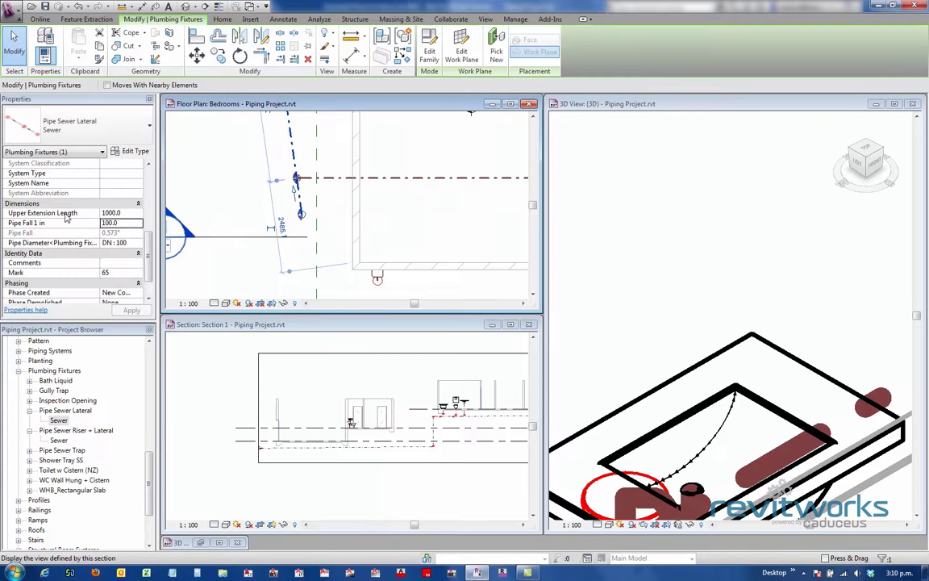
left_click(315, 180)
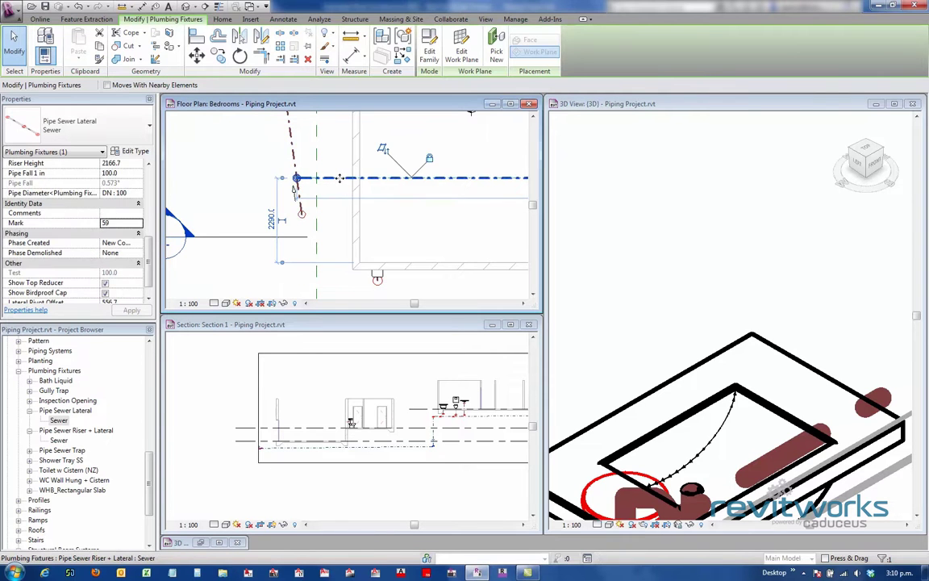
left_click(294, 150)
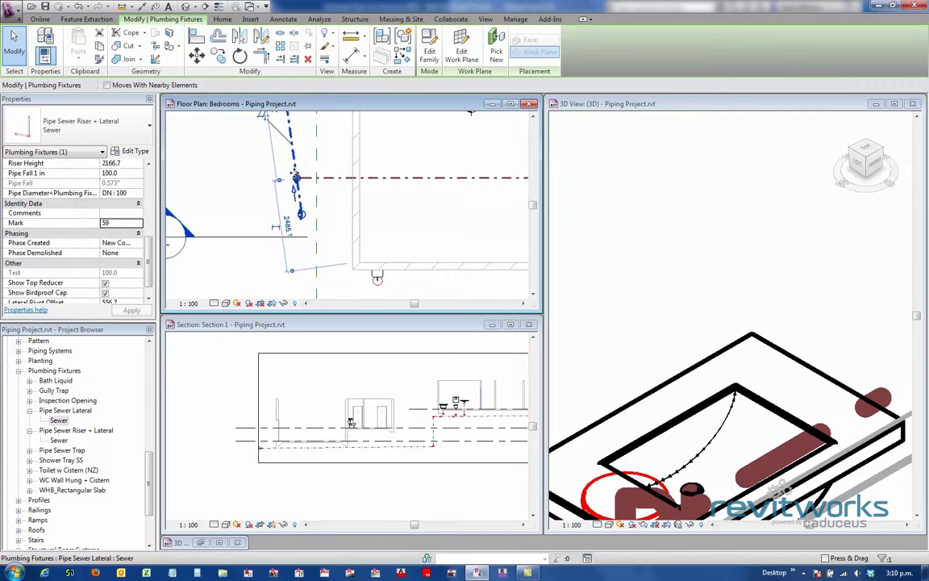
left_click(259, 191)
key("Escape")
- Stretch the new lateral's upper extension beyond the junction until it ends beside the gully trap at the garage corner
scroll(300, 202, "up", 2)
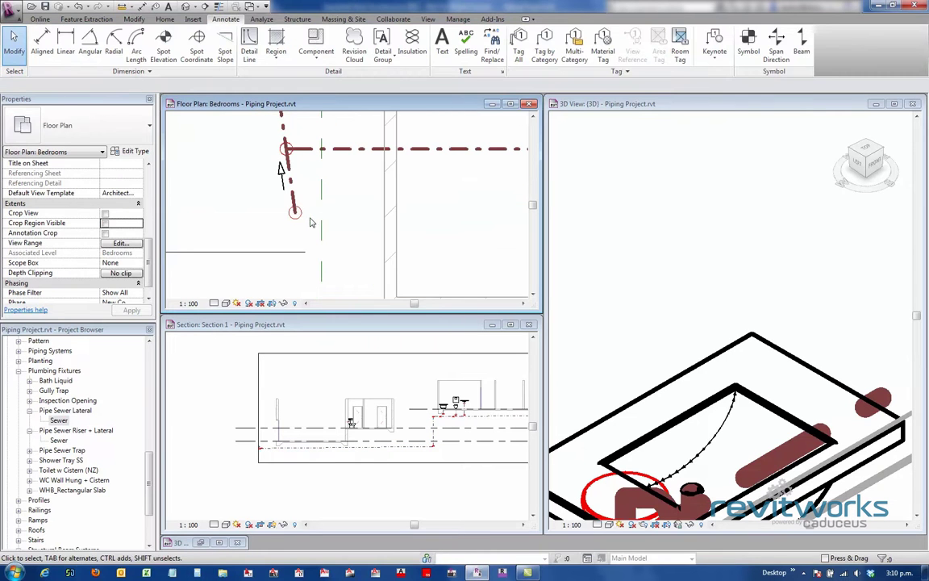
left_click(292, 192)
scroll(289, 129, "down", 2)
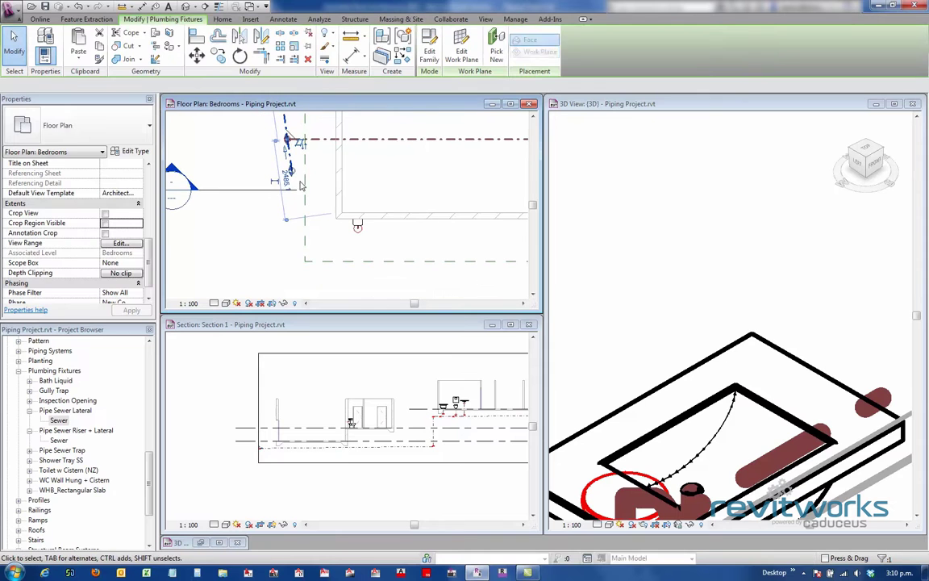
left_click_drag(292, 172, 297, 194)
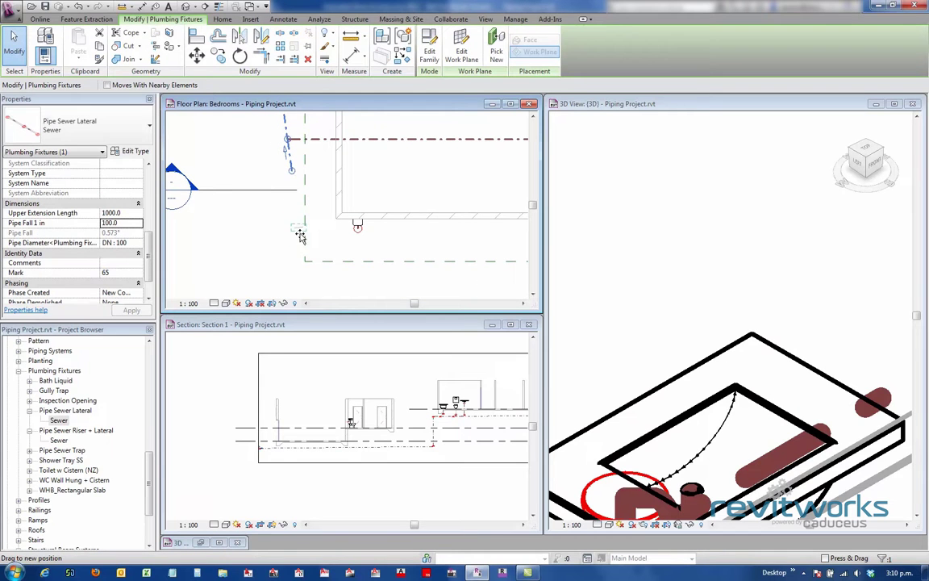
left_click_drag(301, 234, 300, 234)
left_click(244, 284)
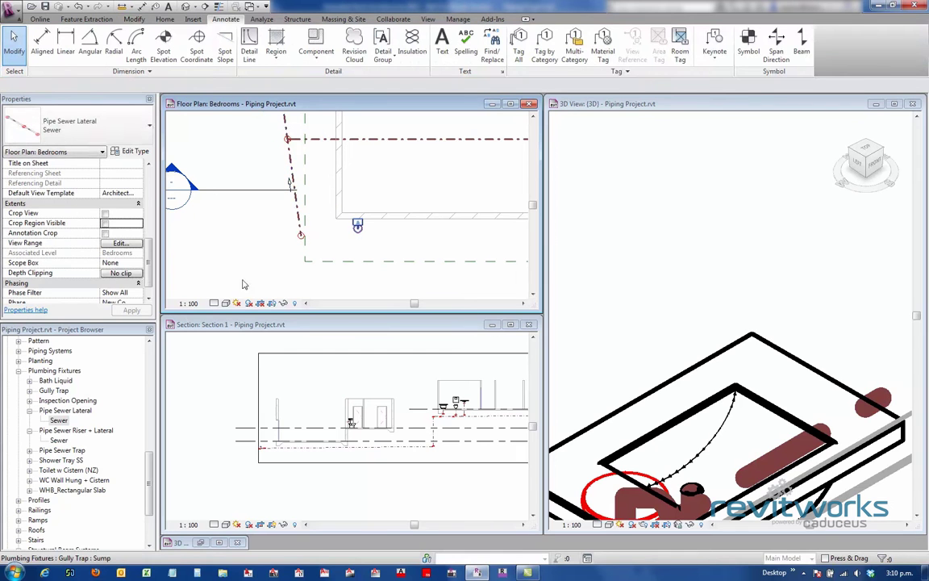
left_click(59, 420)
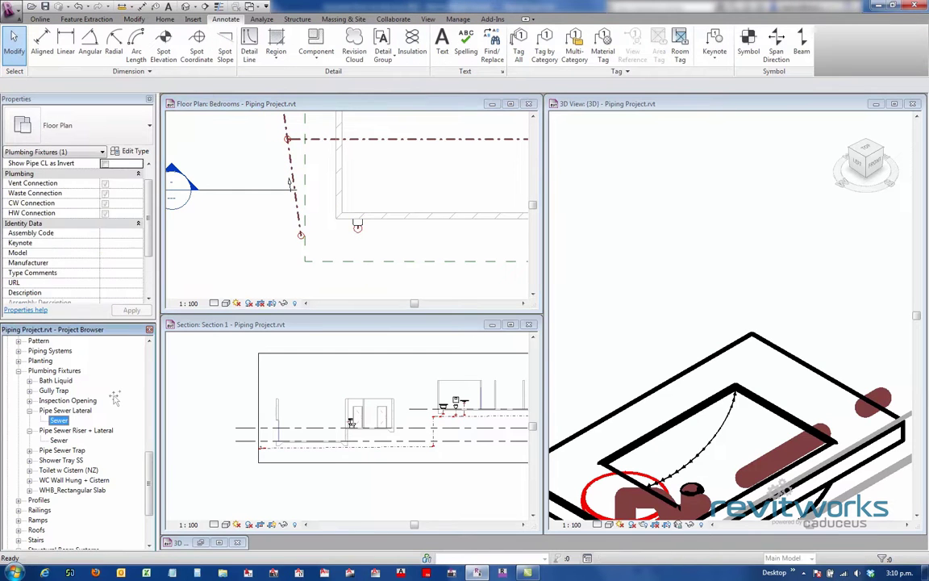
left_click_drag(59, 421, 356, 256)
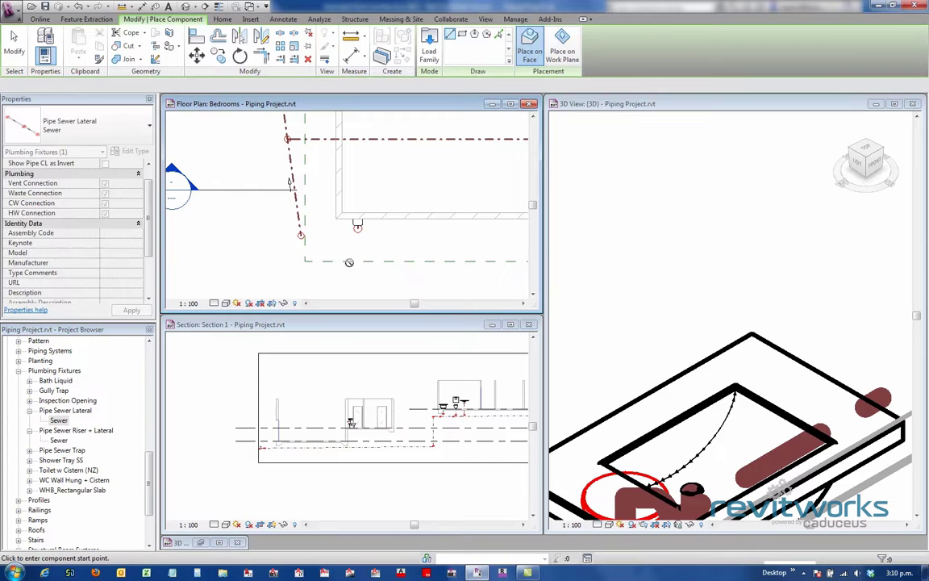
key("Escape")
- Draw a similar sewer lateral about 1800 mm long, horizontally in plan from the gully trap's outlet to the 98° lateral
left_click(292, 174)
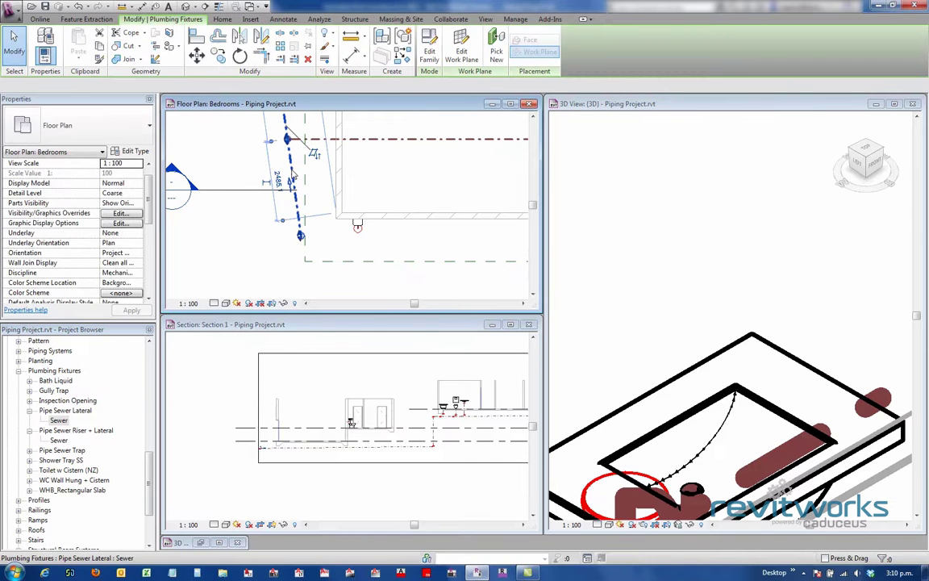
right_click(293, 171)
left_click(333, 271)
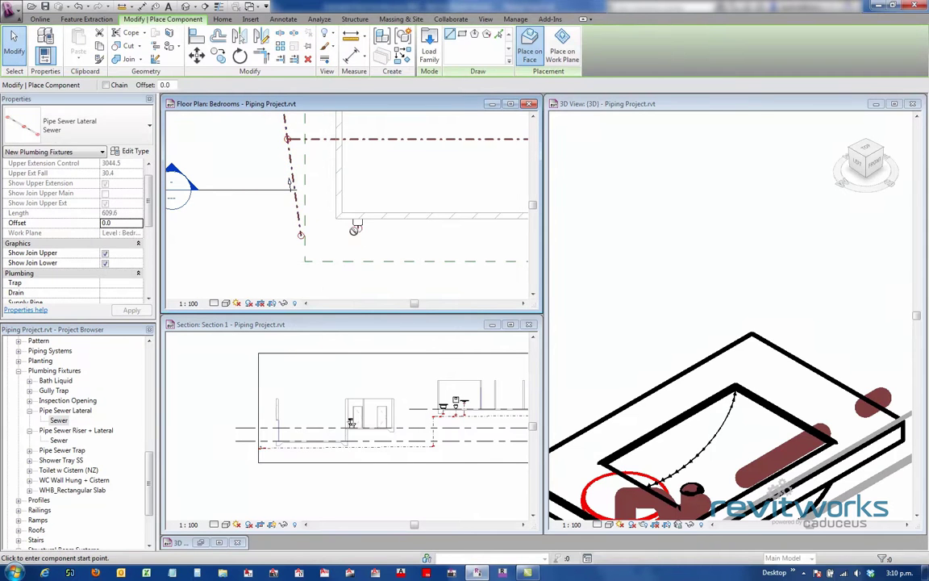
scroll(319, 207, "up", 2)
scroll(356, 243, "up", 3)
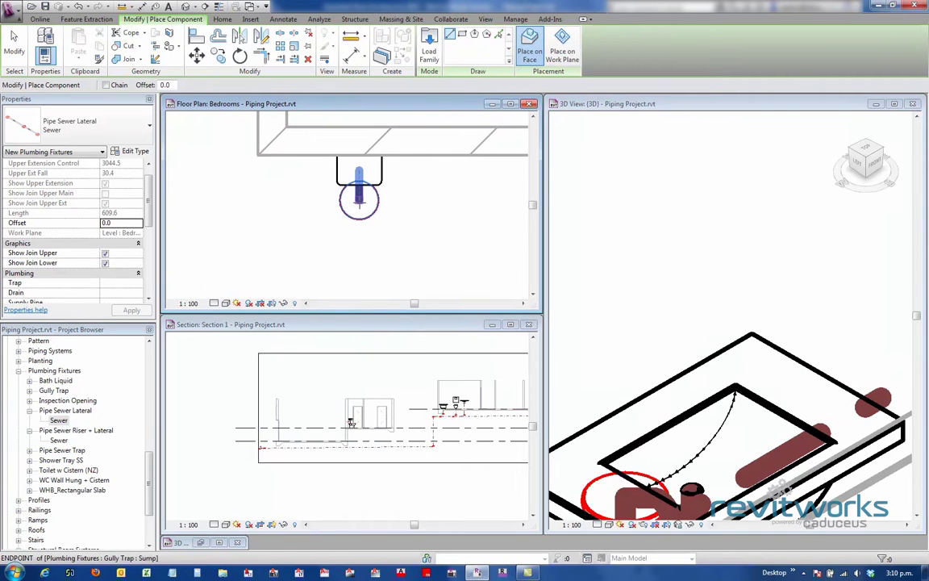
scroll(322, 207, "down", 2)
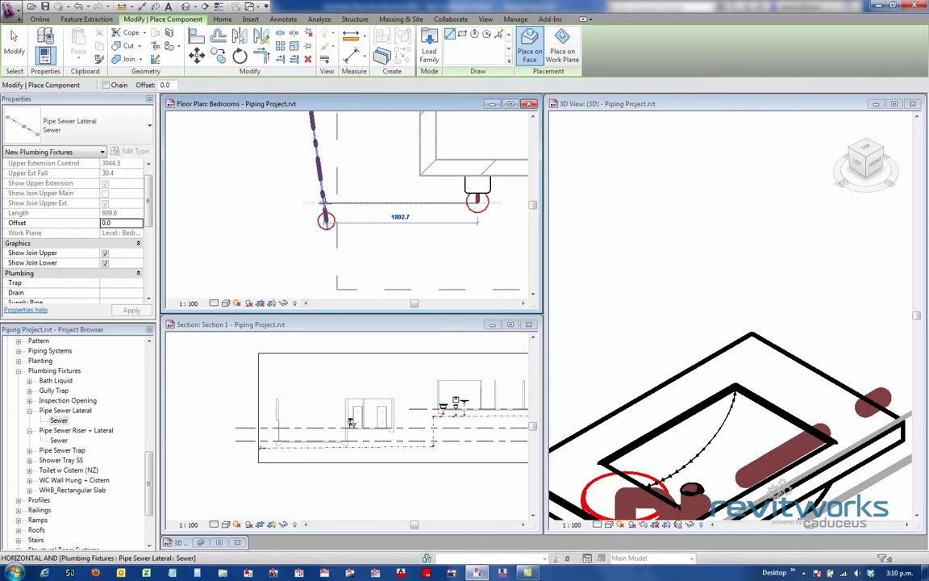
left_click(325, 216)
key("Escape")
key("Escape")
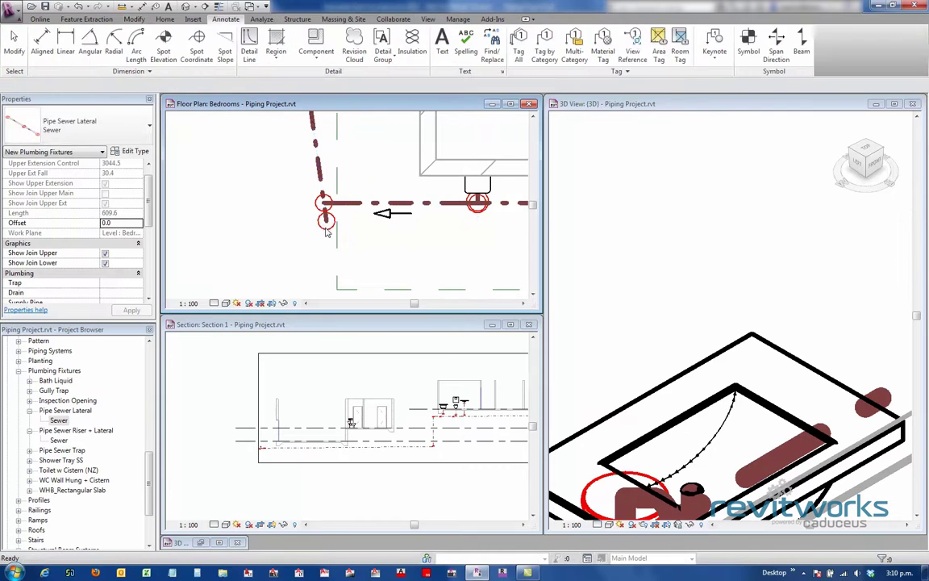
- Shorten the 98° lateral's upper extension so it ends at the junction with the gully trap's lateral
left_click(323, 217)
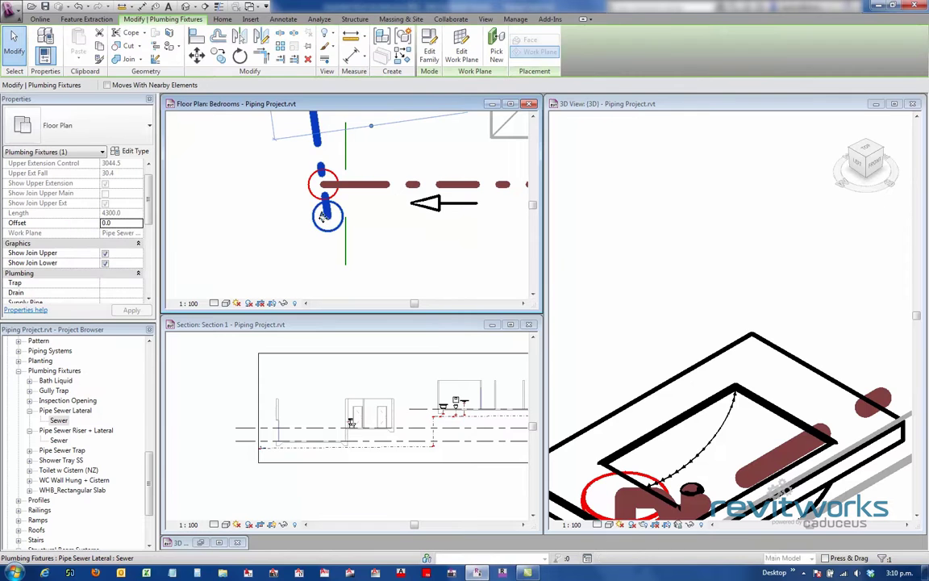
left_click_drag(324, 220, 322, 200)
left_click(298, 242)
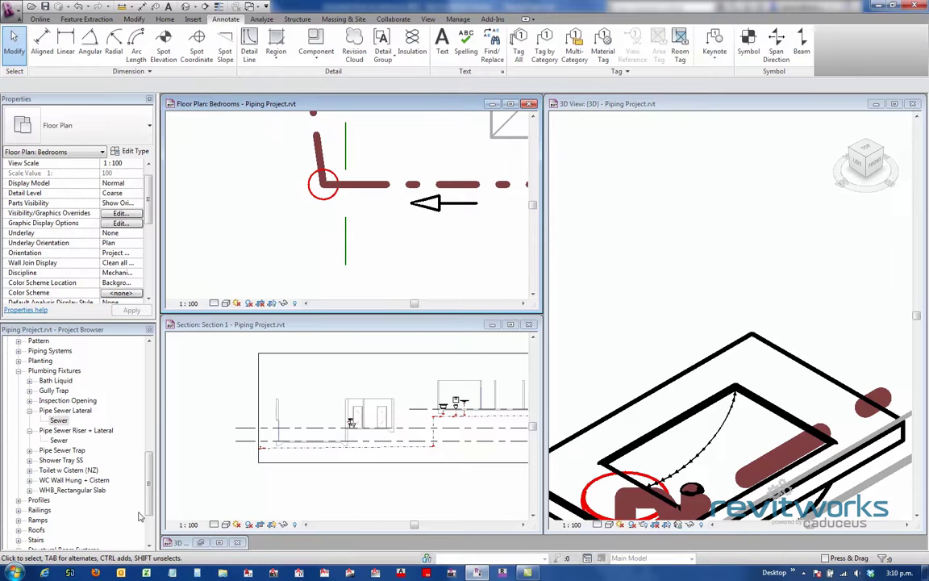
- In the South elevation, set the gully trap lateral's upper extension length to 0
left_click_drag(150, 487, 150, 435)
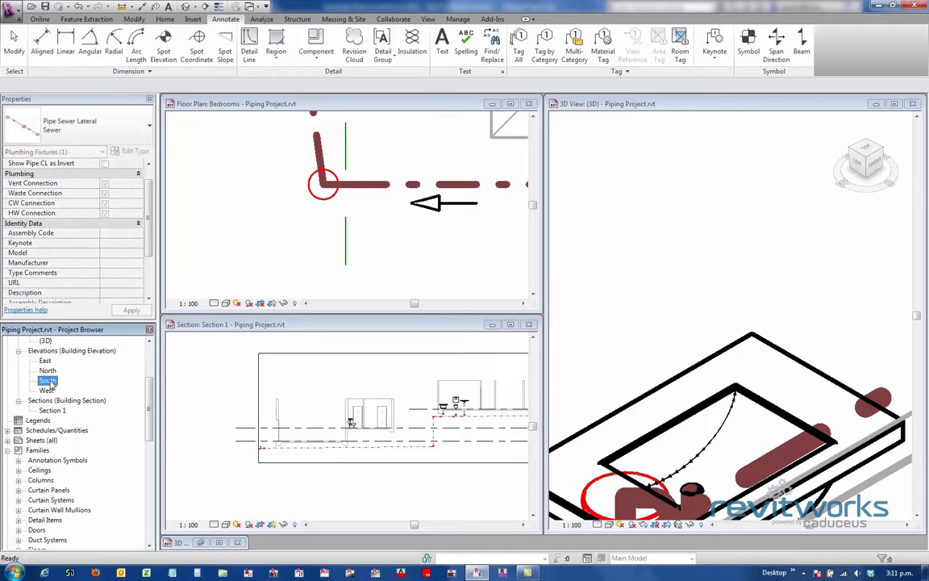
double_click(48, 380)
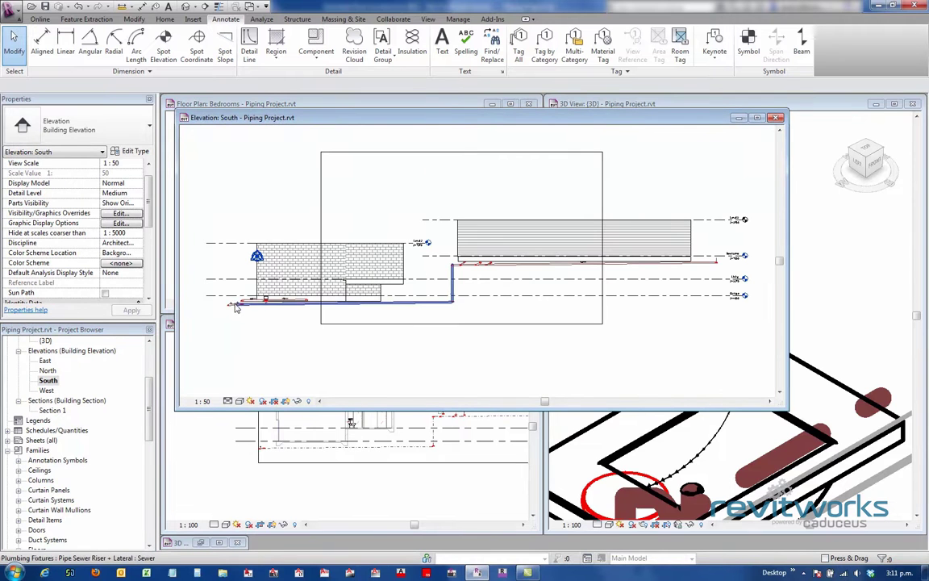
scroll(266, 308, "up", 3)
scroll(311, 271, "up", 2)
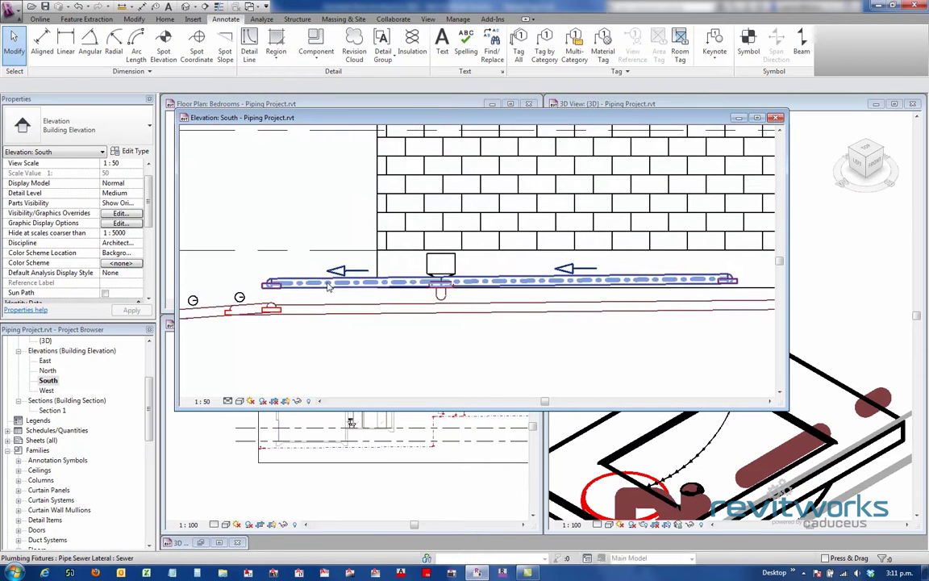
scroll(142, 250, "down", 5)
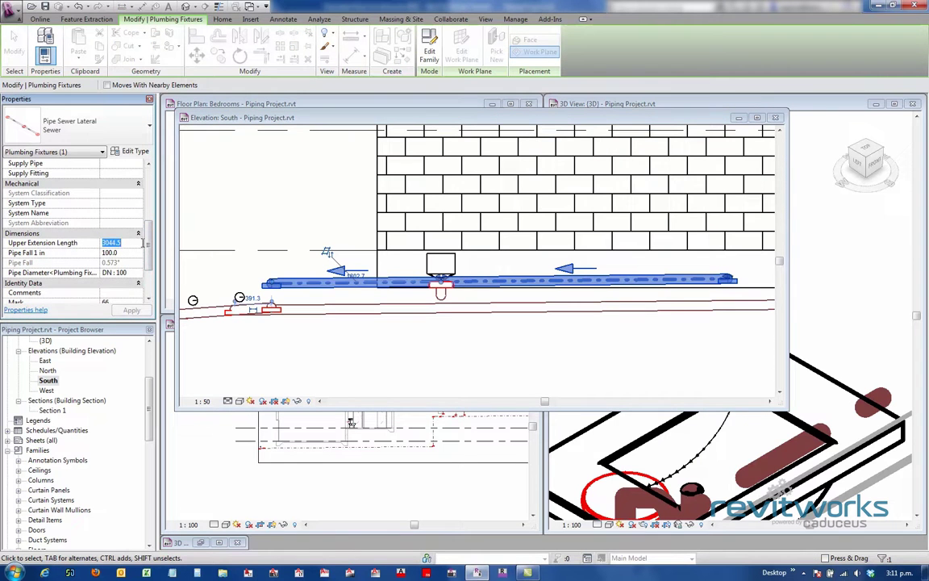
type("0")
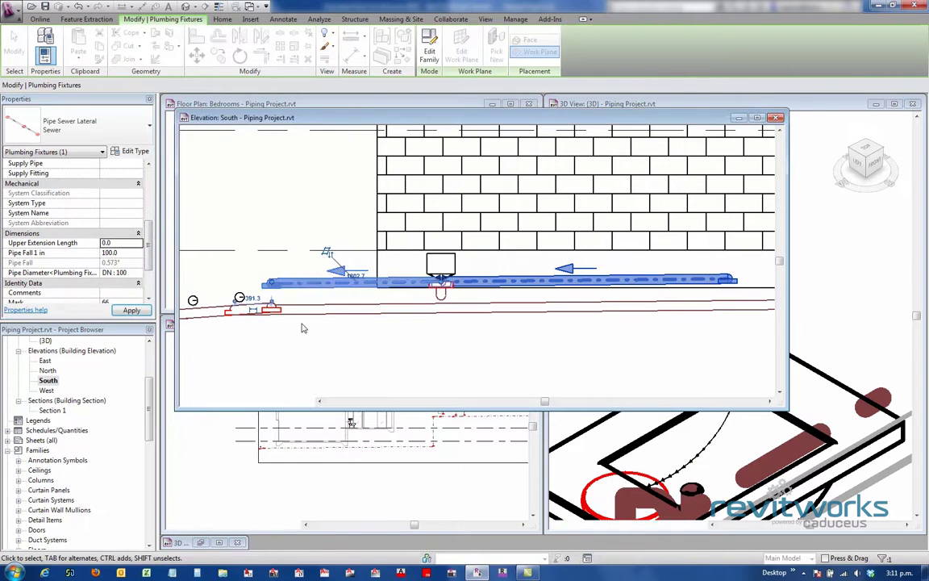
- Try pipe falls of 1 in 10, 5, 5.5 and 6 on the gully trap's lateral
scroll(353, 264, "up", 3)
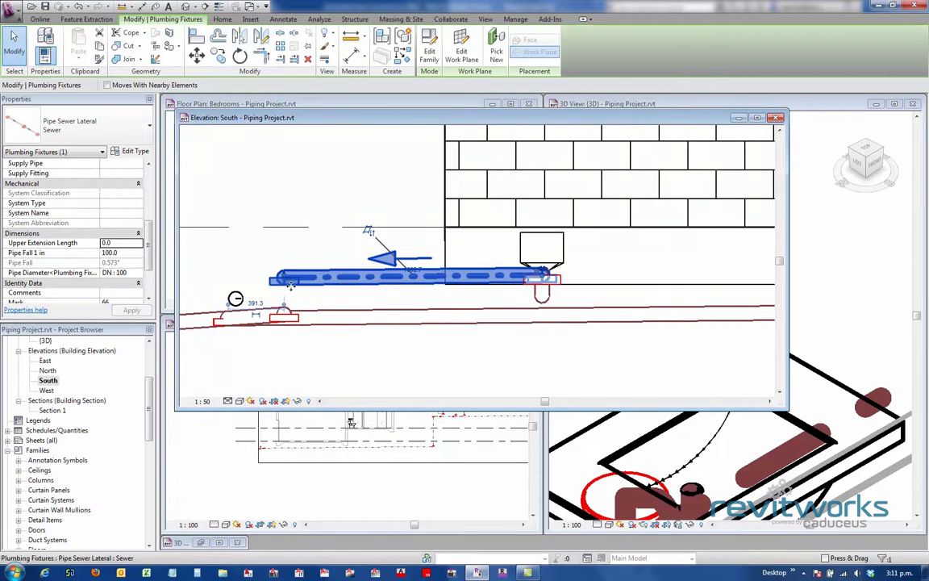
left_click(129, 253)
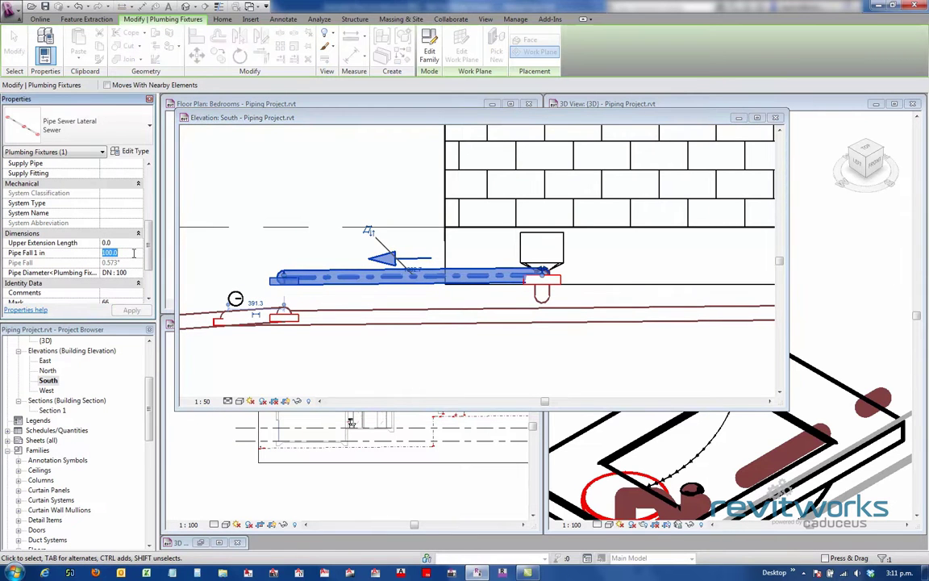
type("10")
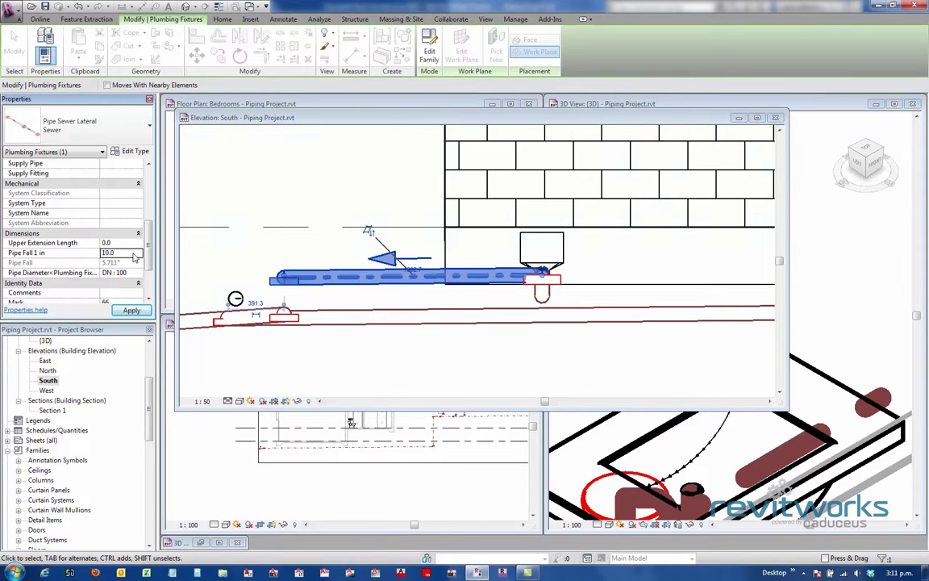
left_click(131, 310)
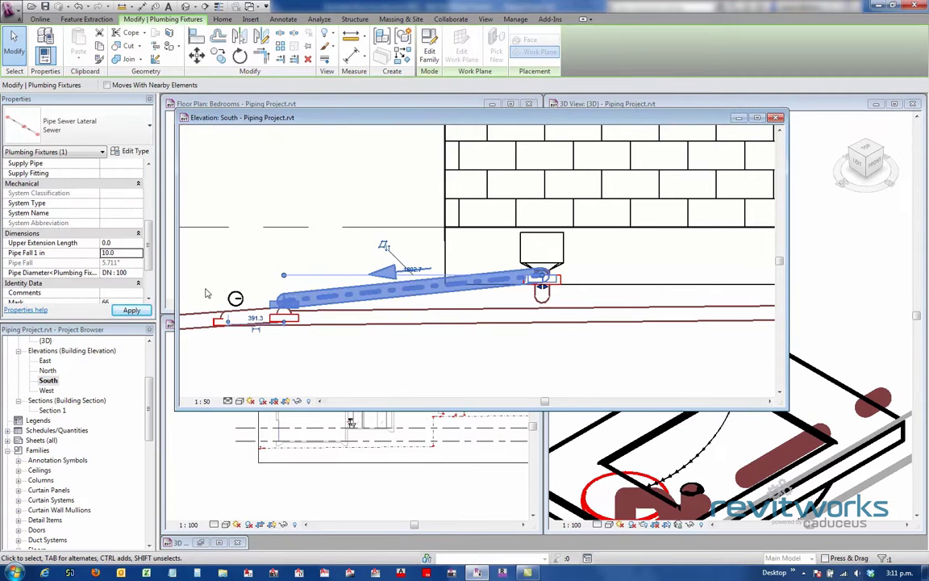
left_click(126, 252)
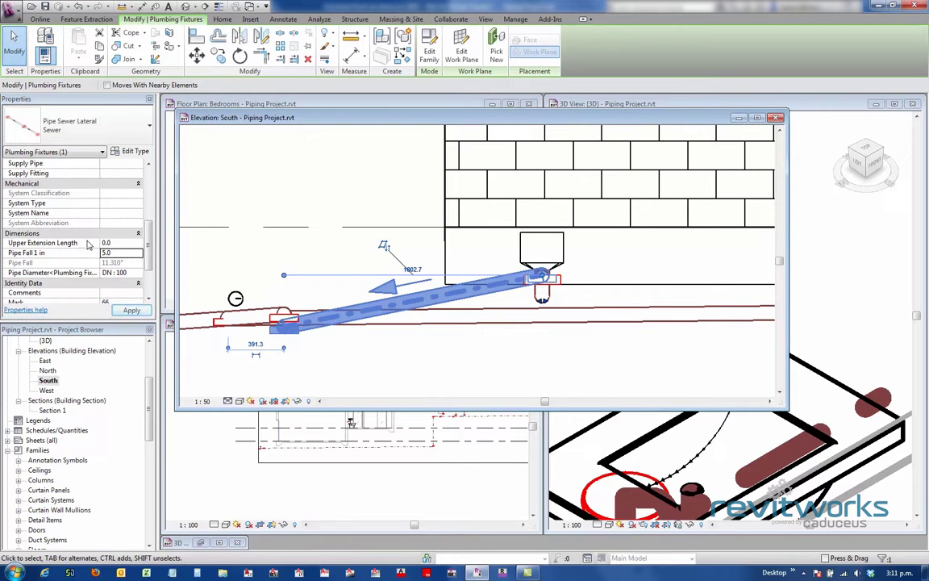
left_click(117, 253)
type("5.5")
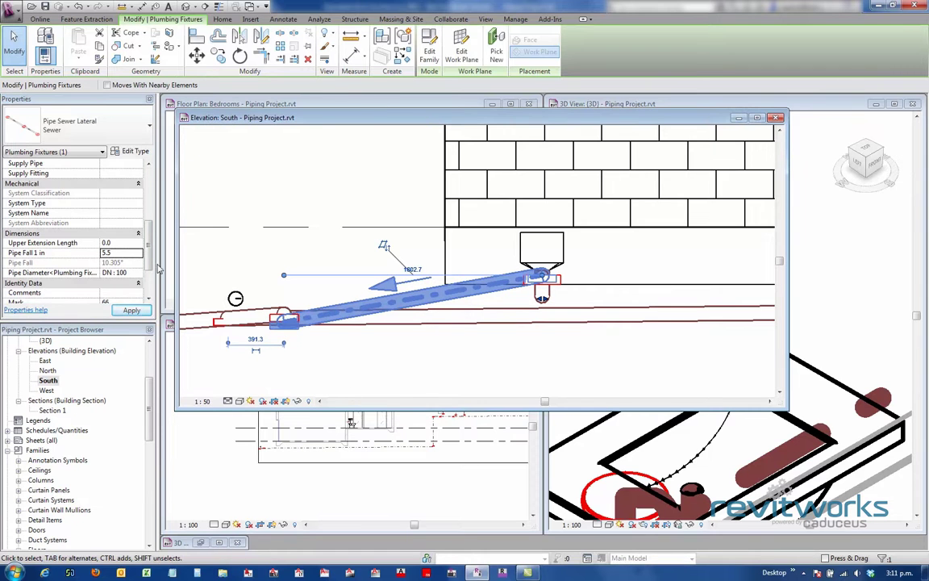
left_click(134, 255)
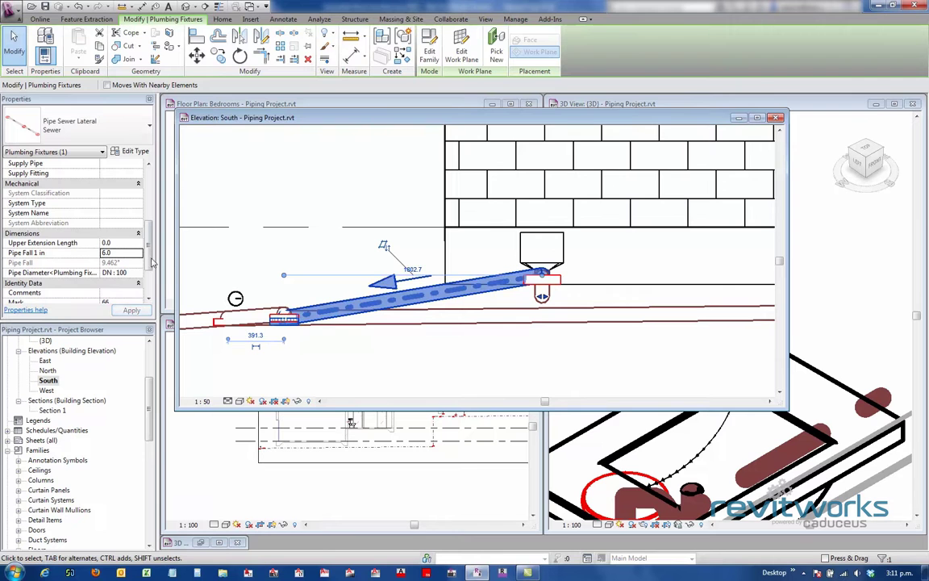
- Set the gully trap lateral's pipe fall to 1 in 6.5 and deselect it
left_click(135, 255)
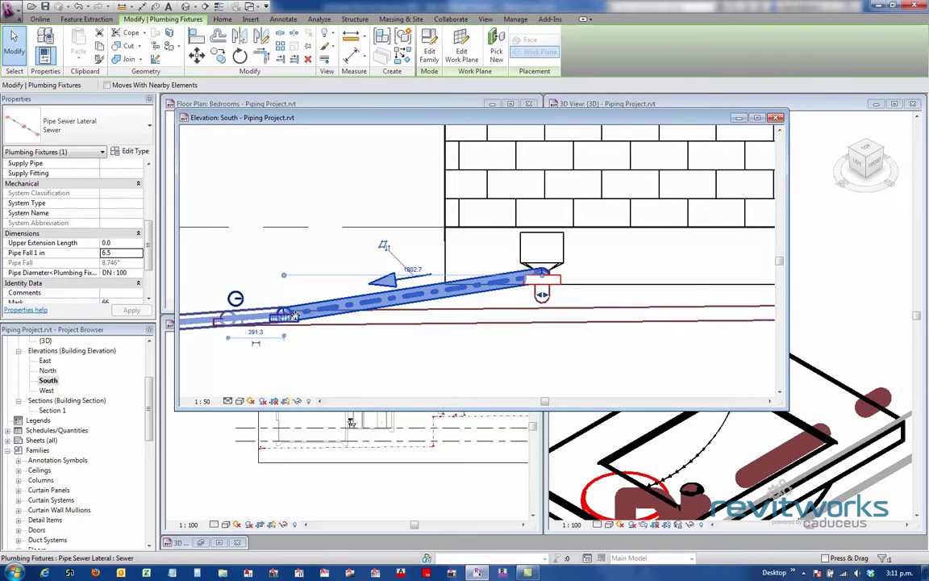
left_click(475, 379)
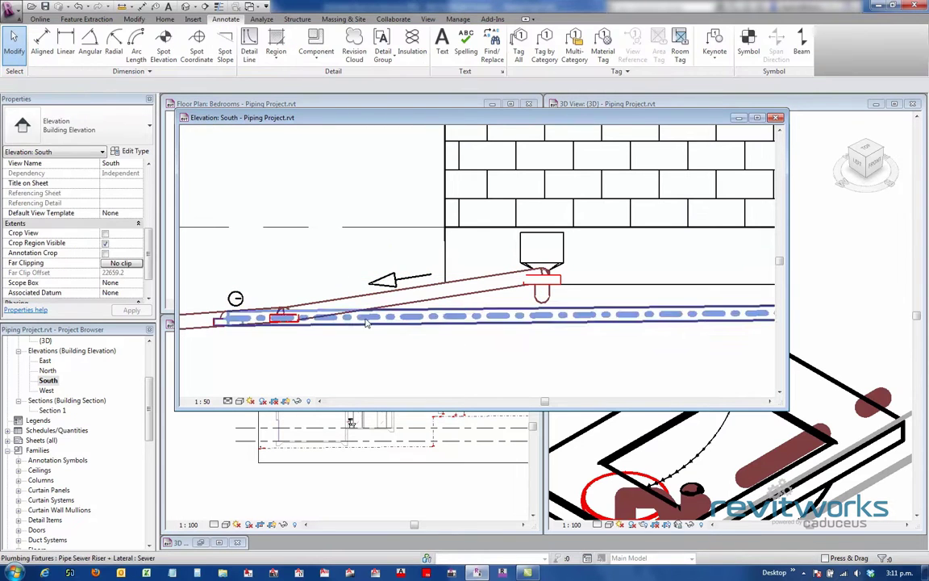
- Examine in the 3D view how the gully trap's lateral joins the sewer laterals outside the garage
scroll(366, 323, "down", 5)
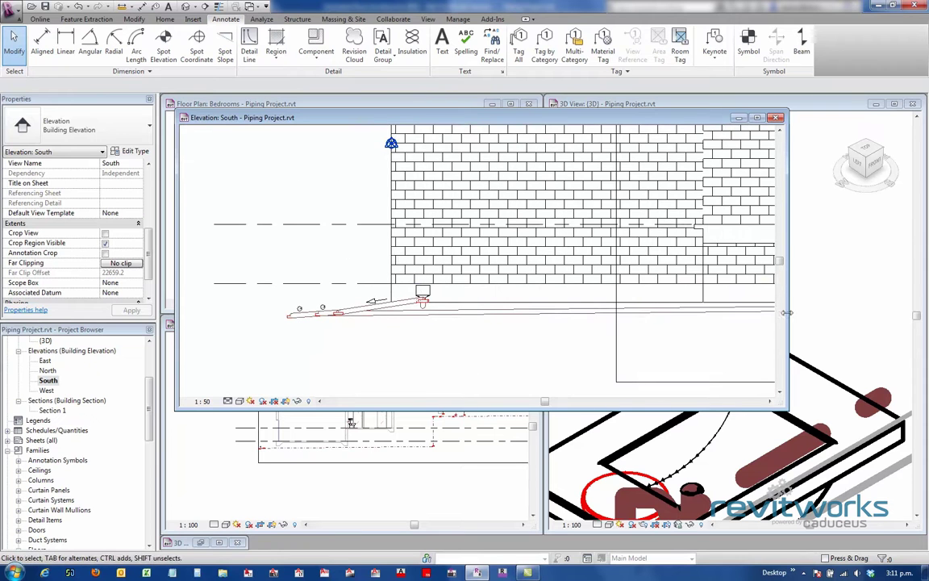
left_click(849, 293)
scroll(753, 274, "down", 4)
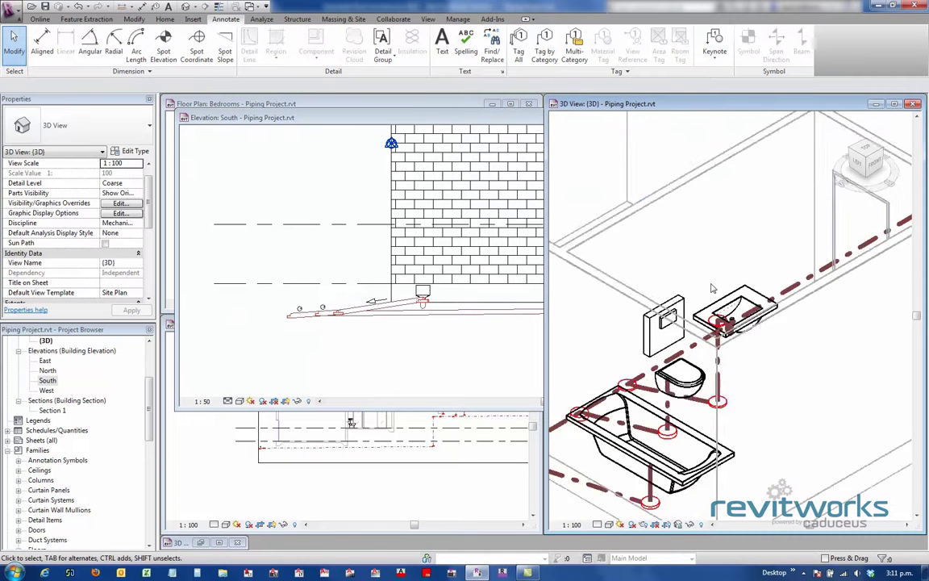
scroll(713, 288, "down", 7)
middle_click_drag(694, 406, 792, 320)
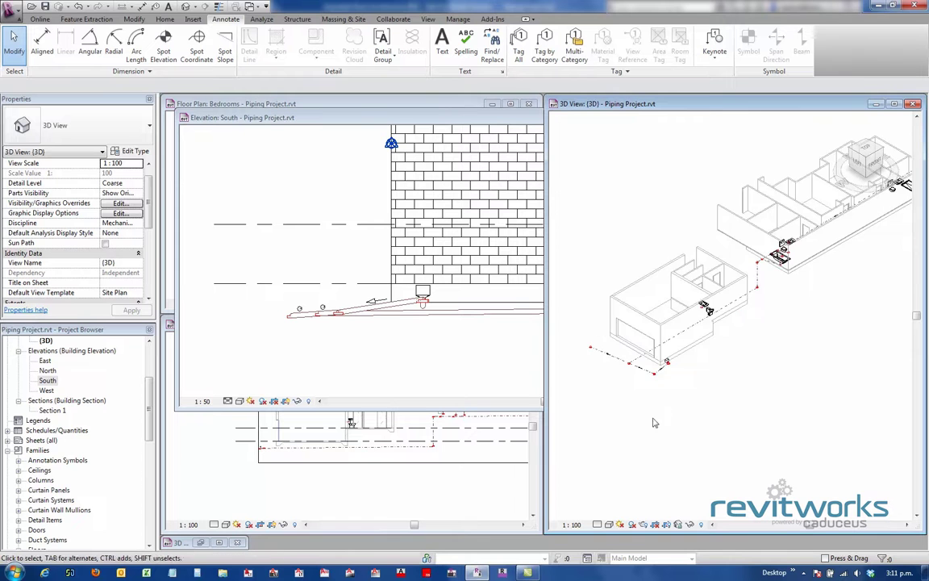
scroll(656, 395, "up", 4)
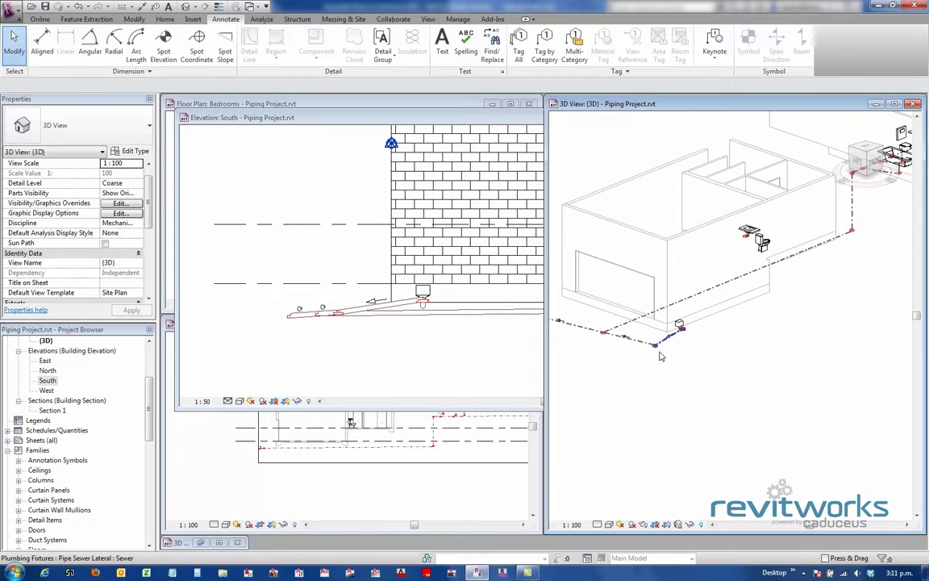
scroll(660, 356, "up", 2)
middle_click_drag(669, 359, 708, 390, "shift")
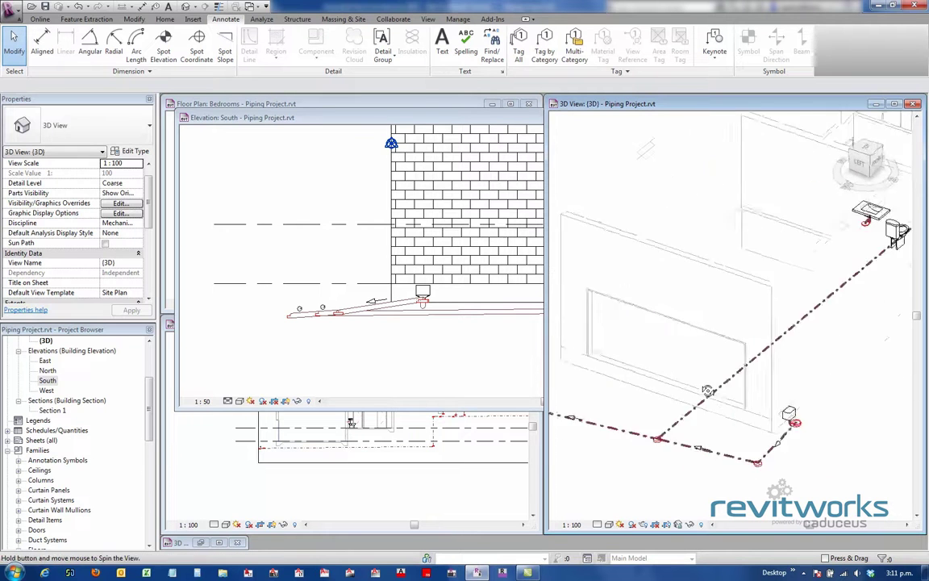